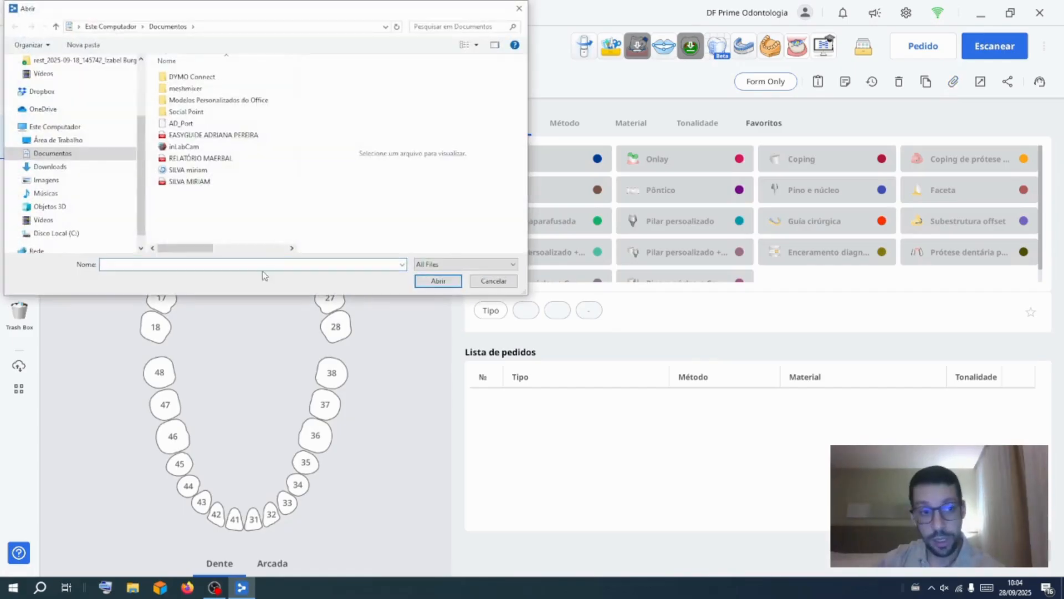
Browse to the Desktop folder and open the upper jaw scan file into the case
scroll(50, 166, up, 3)
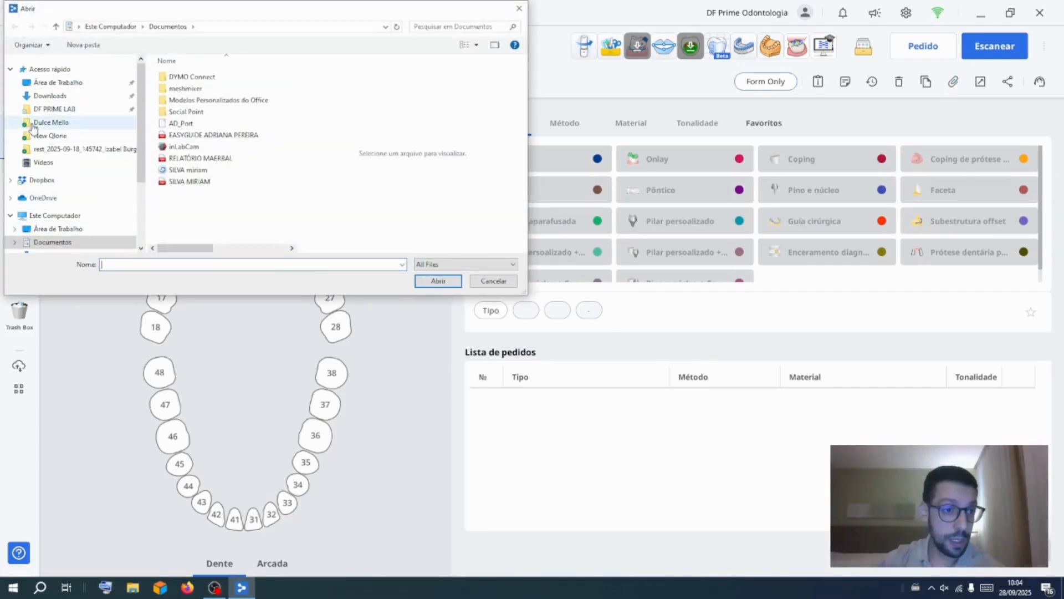
click(47, 96)
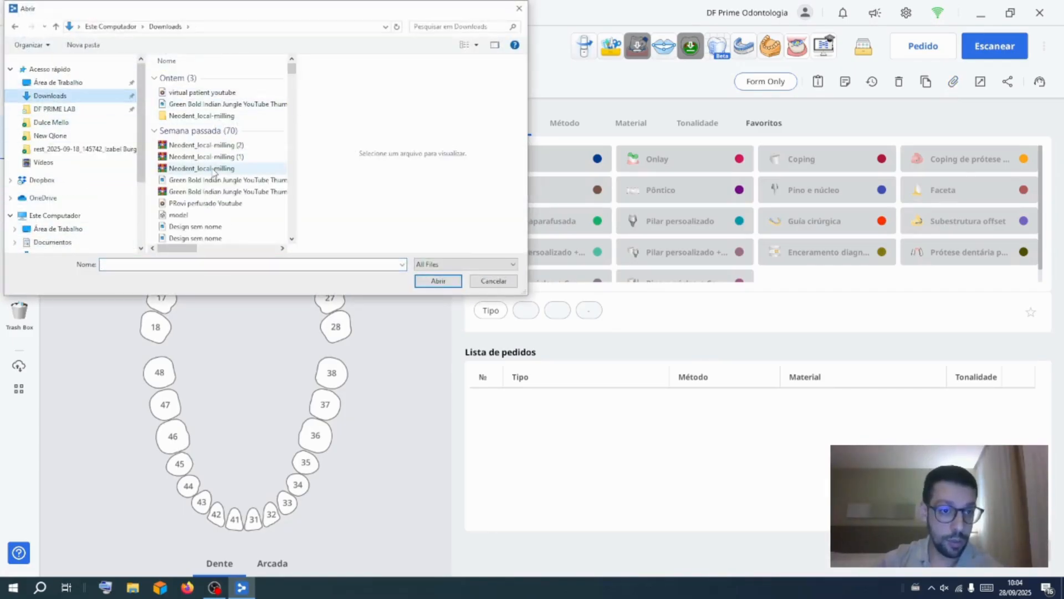
click(61, 82)
scroll(265, 162, down, 1)
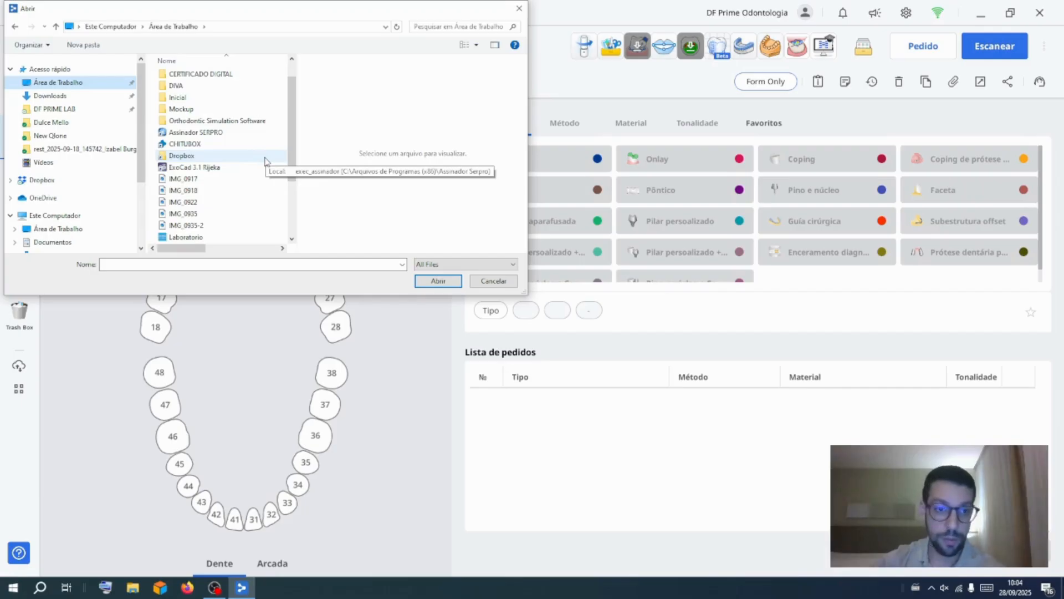
scroll(265, 162, up, 1)
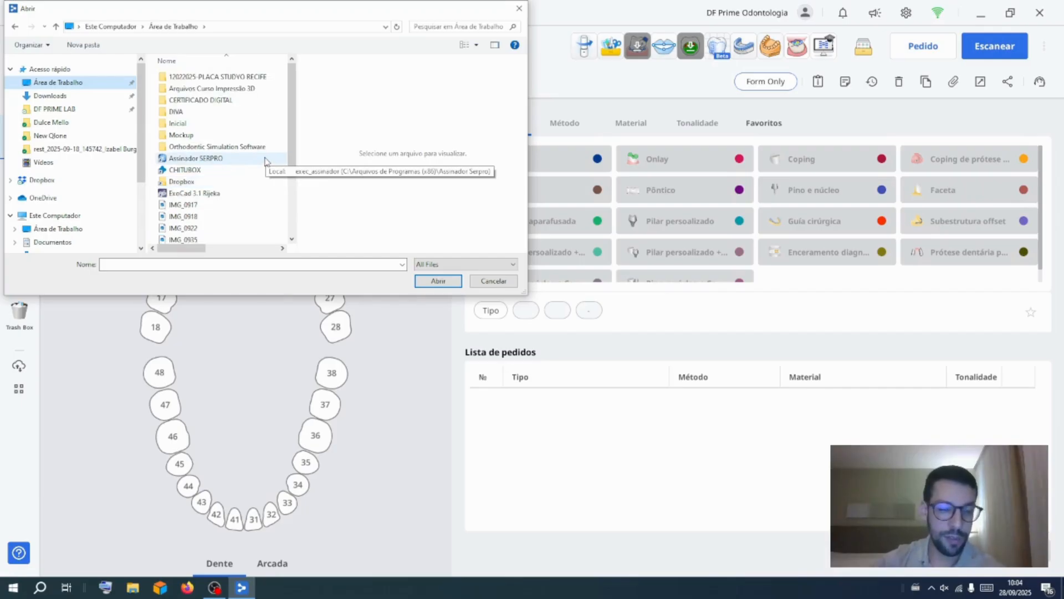
scroll(265, 161, down, 4)
scroll(265, 161, up, 1)
scroll(264, 161, down, 2)
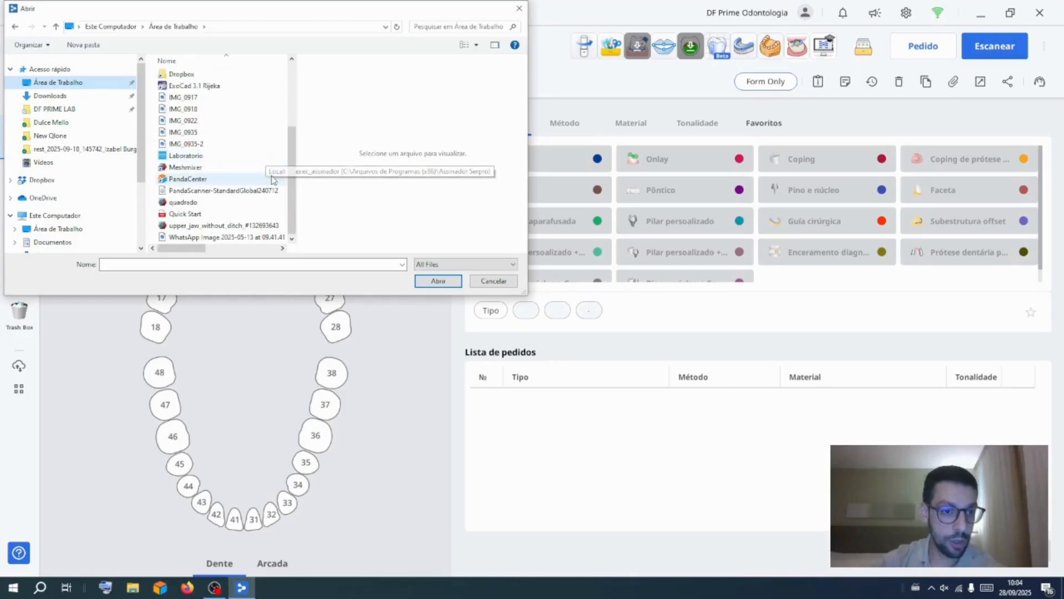
double_click(244, 225)
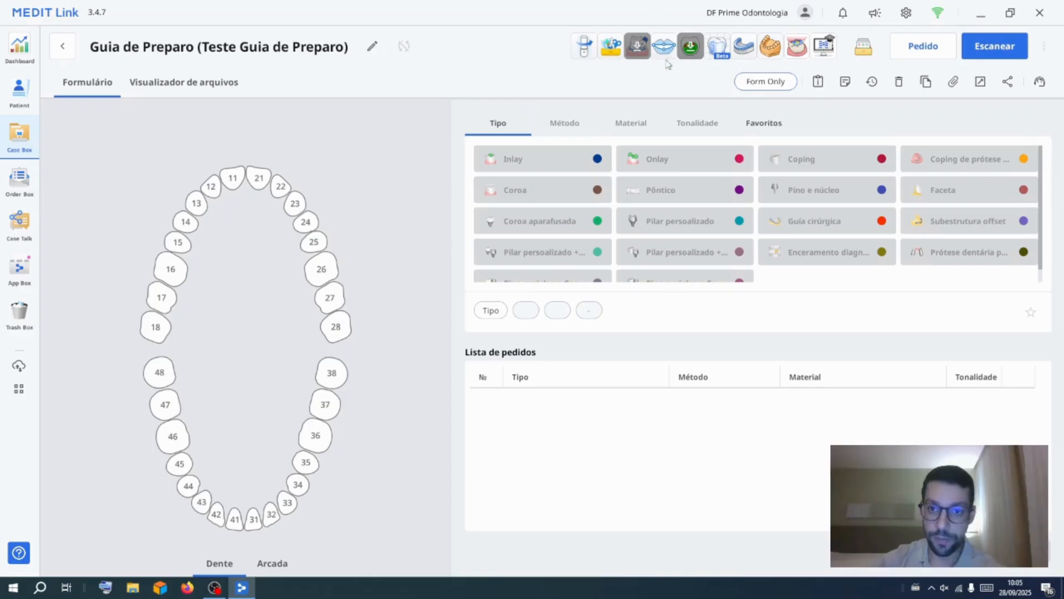
Launch Medit Splints and assign the scan to the maxilla
click(742, 52)
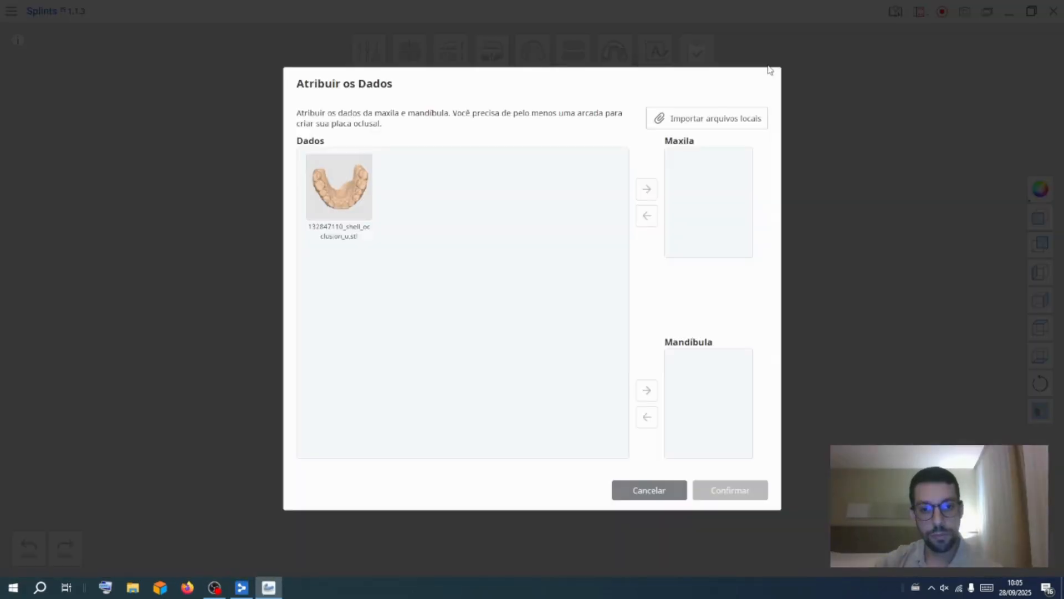
drag(348, 190, 679, 178)
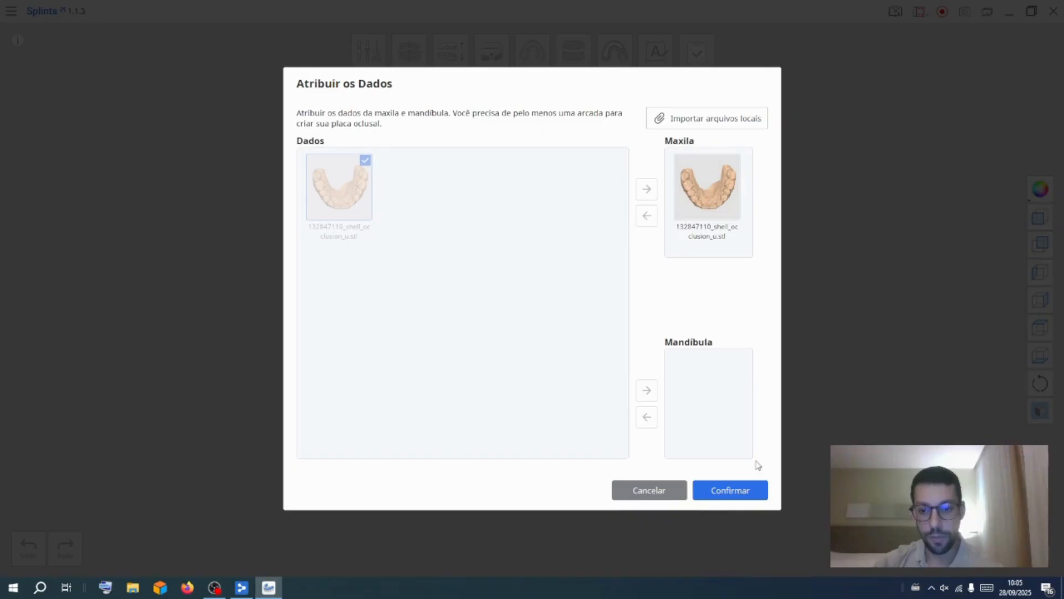
click(737, 491)
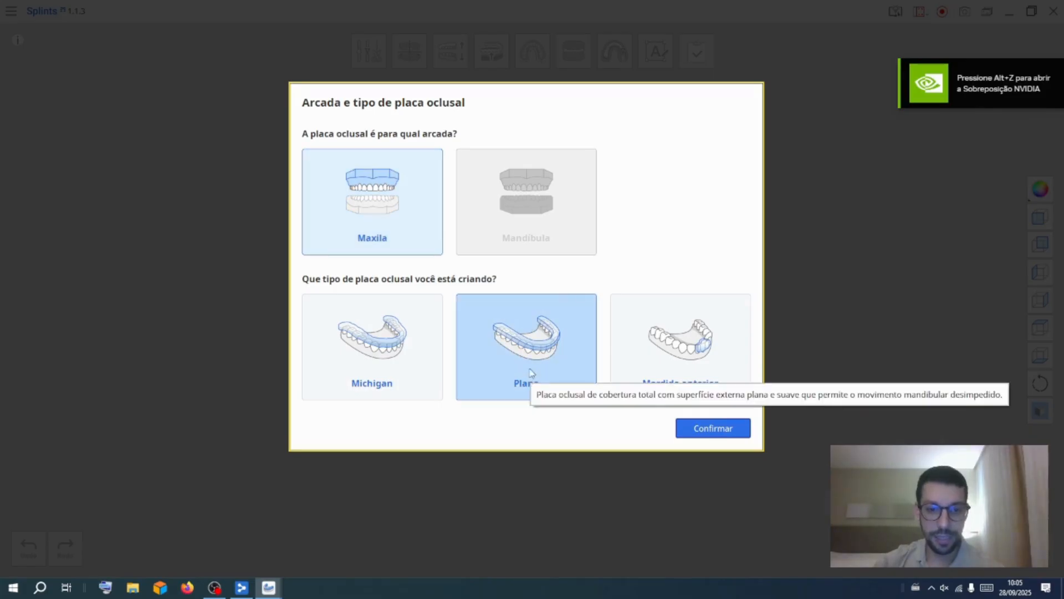
Create a flat maxillary splint automatically, turning off the creation feedback prompt
click(735, 433)
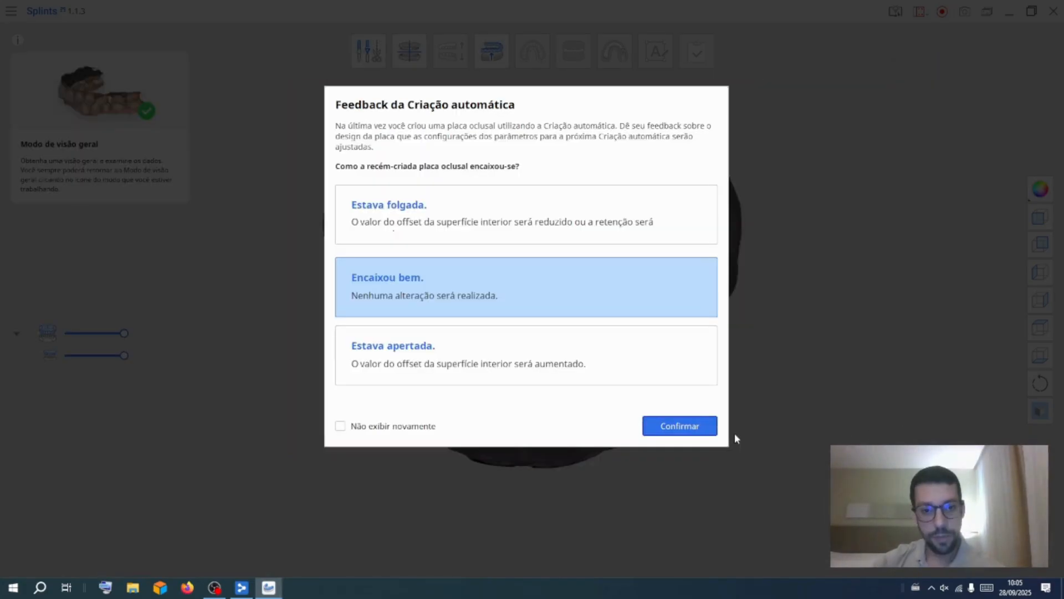
click(340, 426)
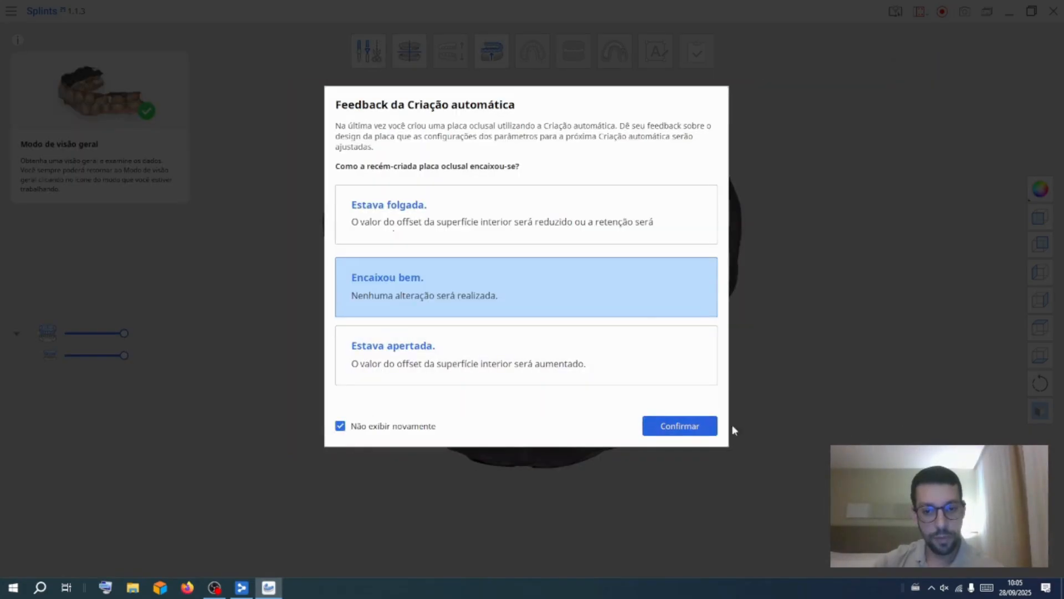
click(679, 426)
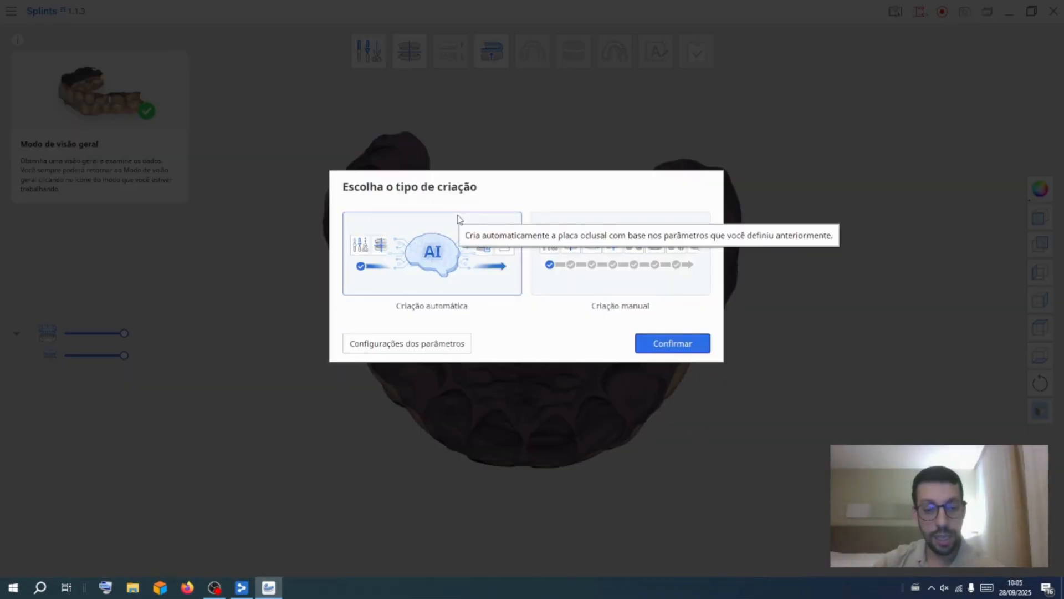
click(696, 347)
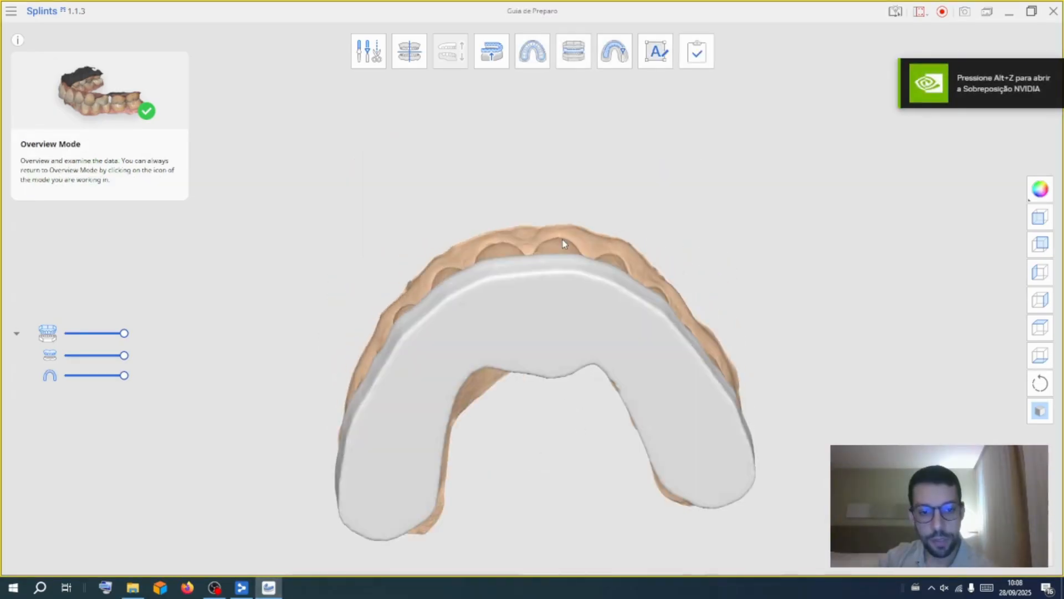
Enter Outline Designation Mode and raise the buccal outline points on the posterior teeth toward the gingiva
right_drag(588, 413, 367, 270)
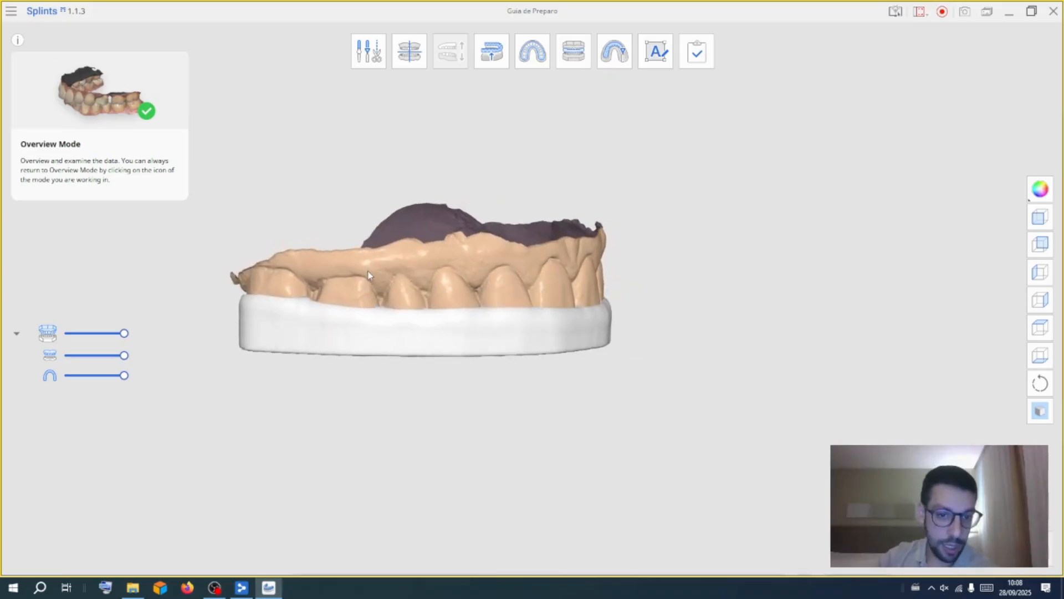
right_drag(555, 265, 646, 302)
right_drag(730, 285, 524, 287)
right_drag(644, 318, 670, 201)
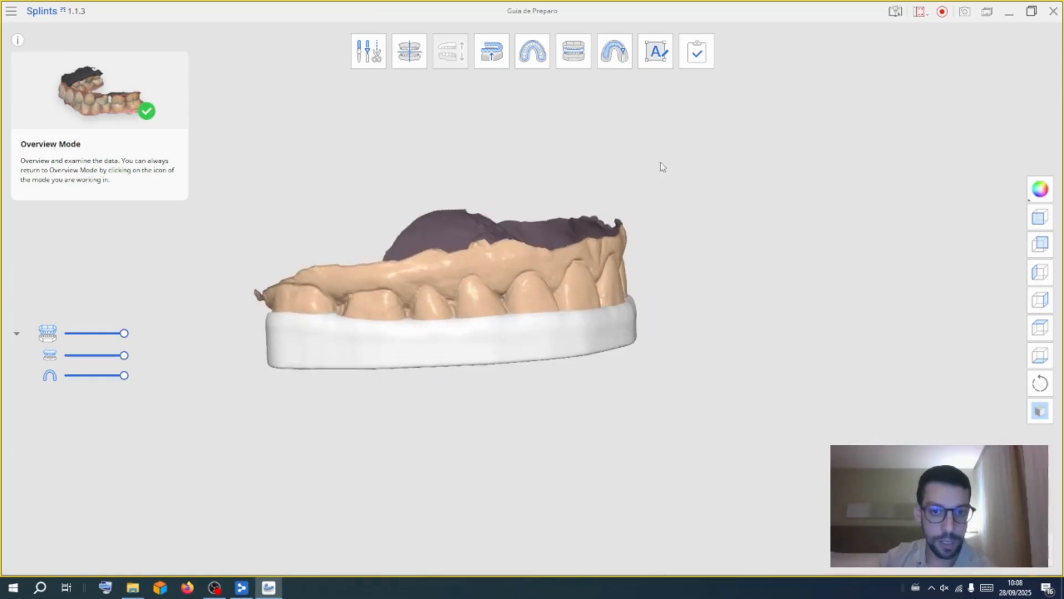
click(536, 61)
click(664, 323)
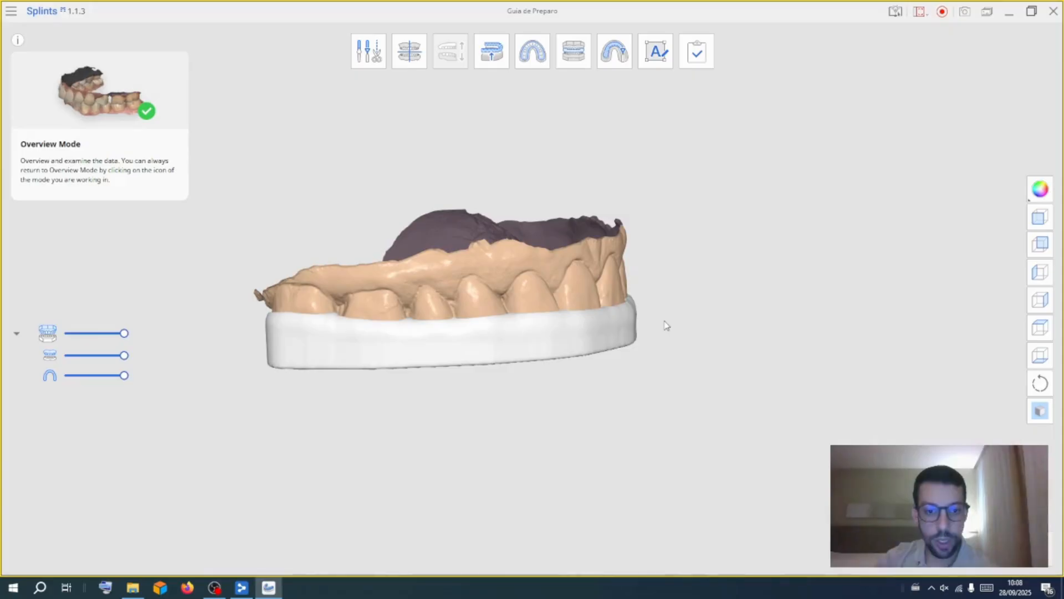
drag(372, 320, 380, 276)
drag(435, 321, 430, 269)
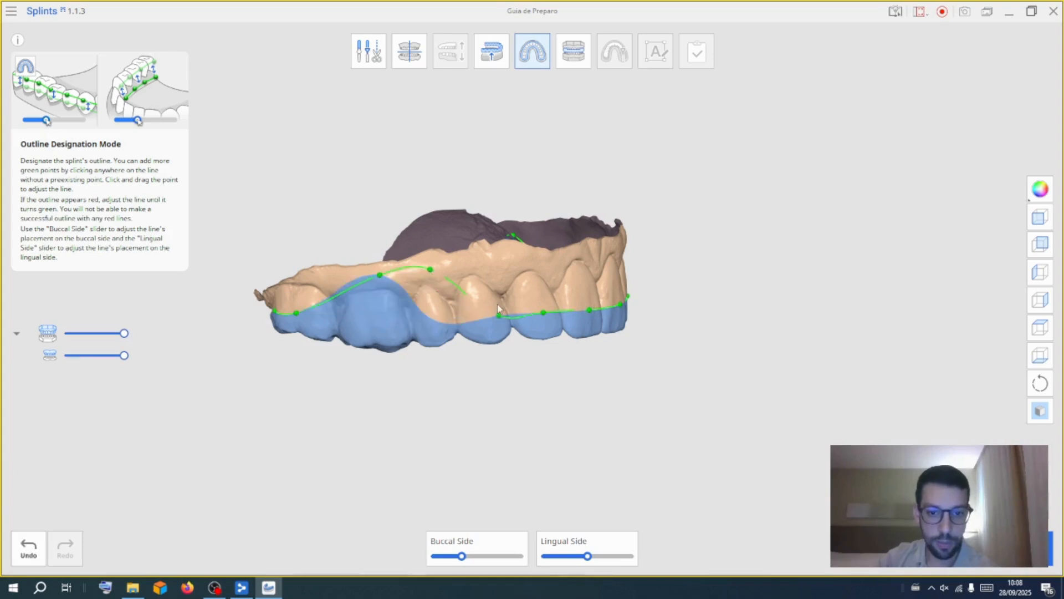
drag(497, 317, 488, 271)
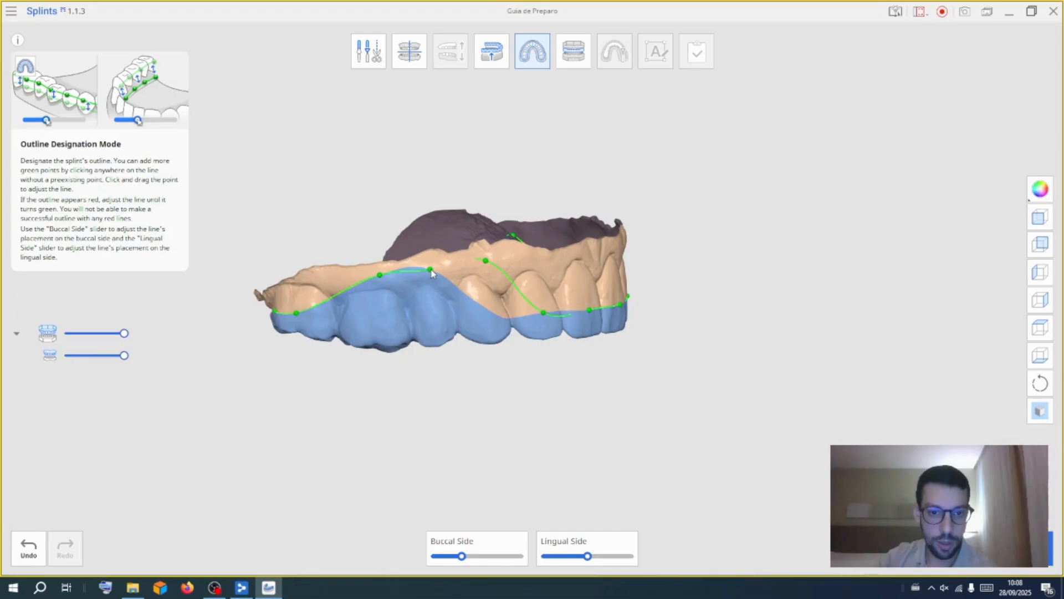
Raise the buccal outline points over the anterior and opposite posterior teeth
right_drag(670, 288, 718, 399)
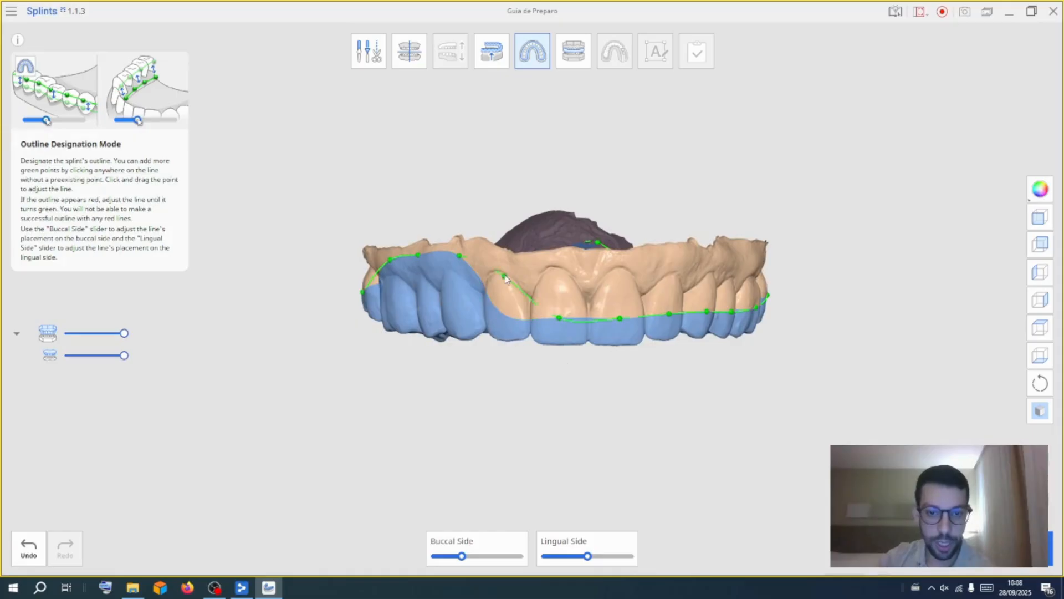
drag(559, 318, 562, 284)
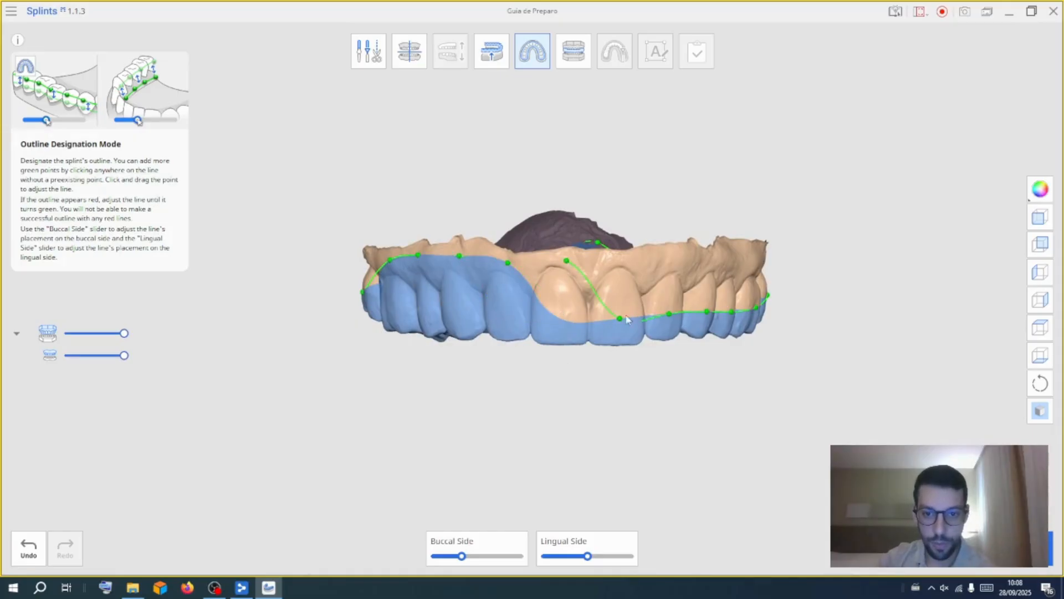
drag(619, 318, 622, 261)
right_drag(719, 374, 466, 375)
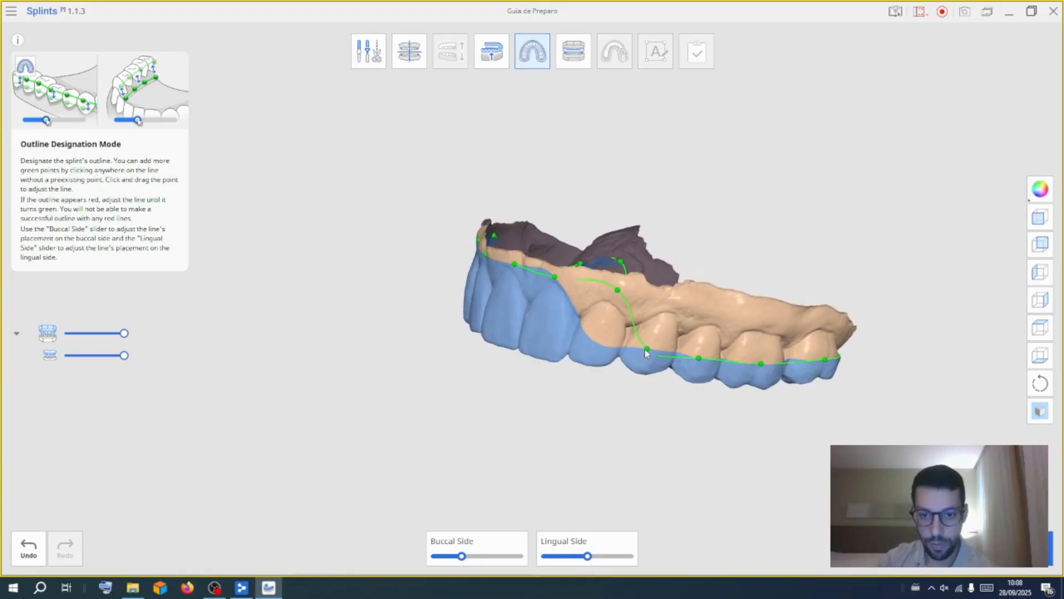
drag(645, 350, 667, 301)
drag(699, 359, 716, 311)
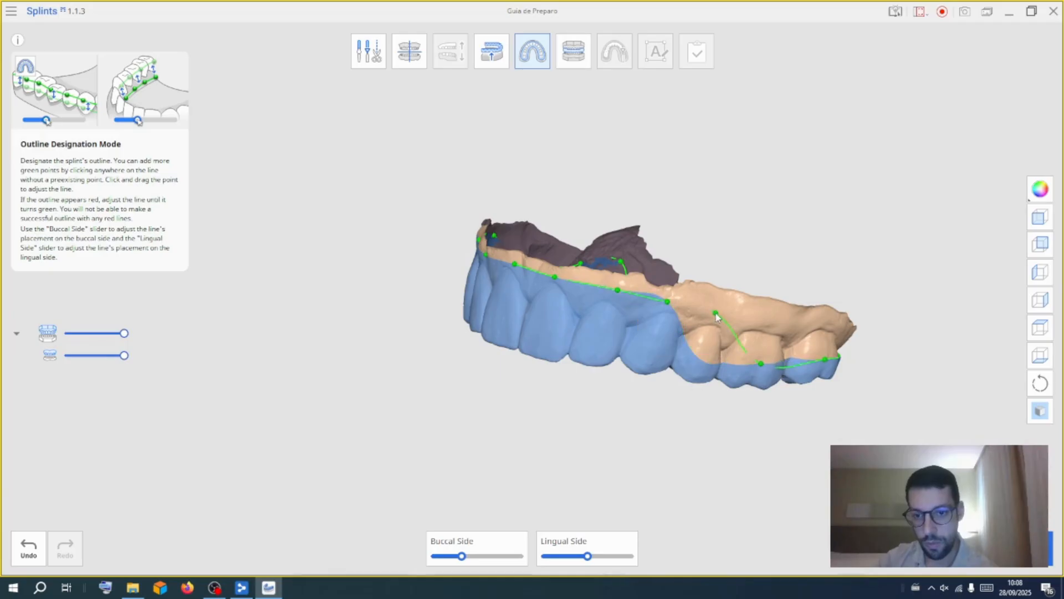
drag(760, 363, 620, 284)
drag(554, 276, 556, 272)
Adjust the palatal outline points around the anterior palate closer to the teeth
right_drag(525, 338, 712, 318)
drag(528, 268, 466, 261)
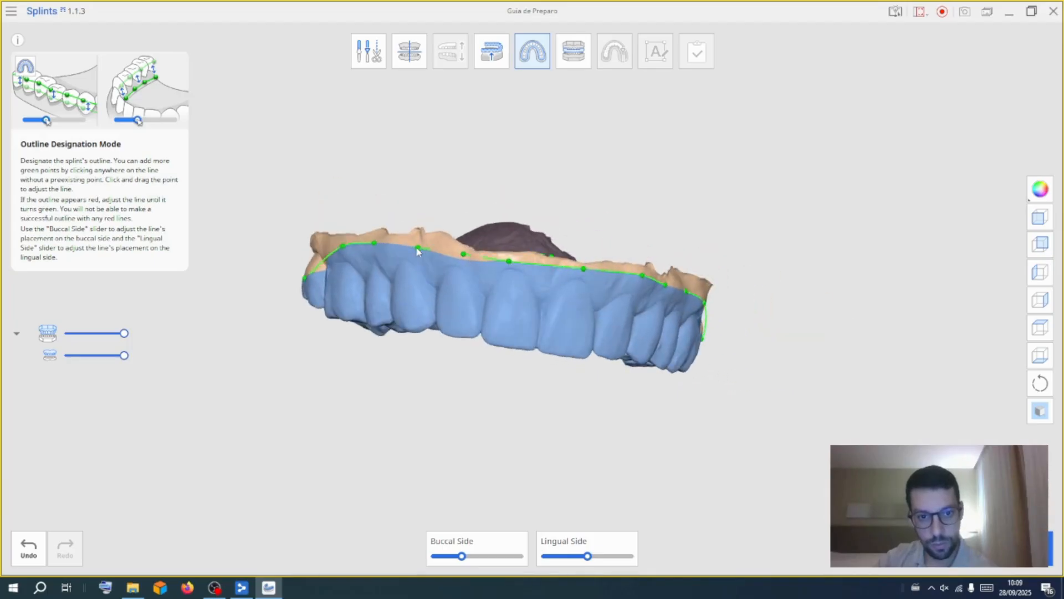
right_drag(416, 360, 608, 380)
right_drag(563, 161, 503, 404)
drag(486, 342, 492, 310)
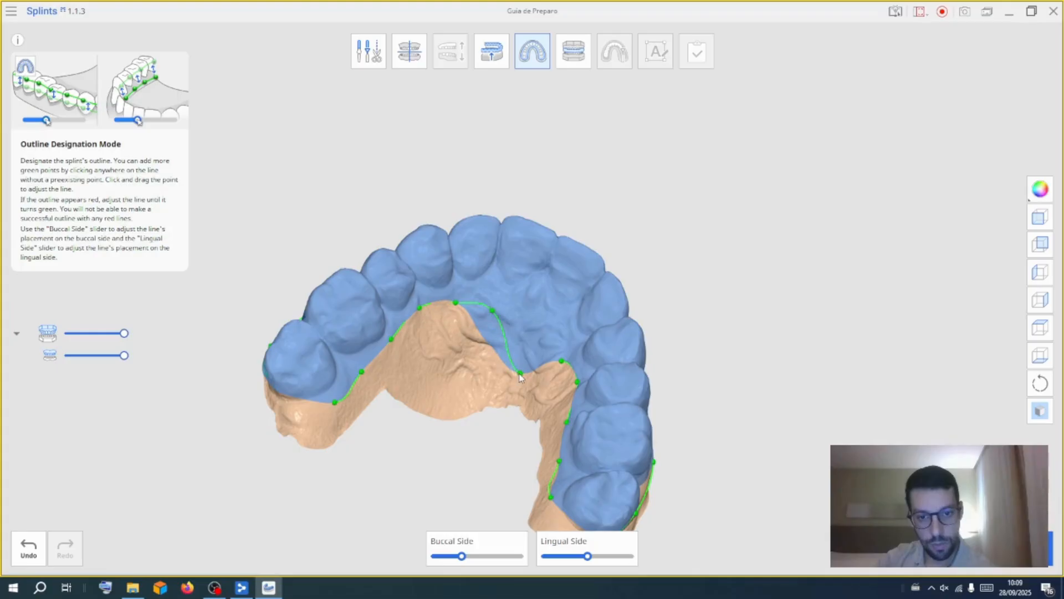
drag(520, 372, 535, 337)
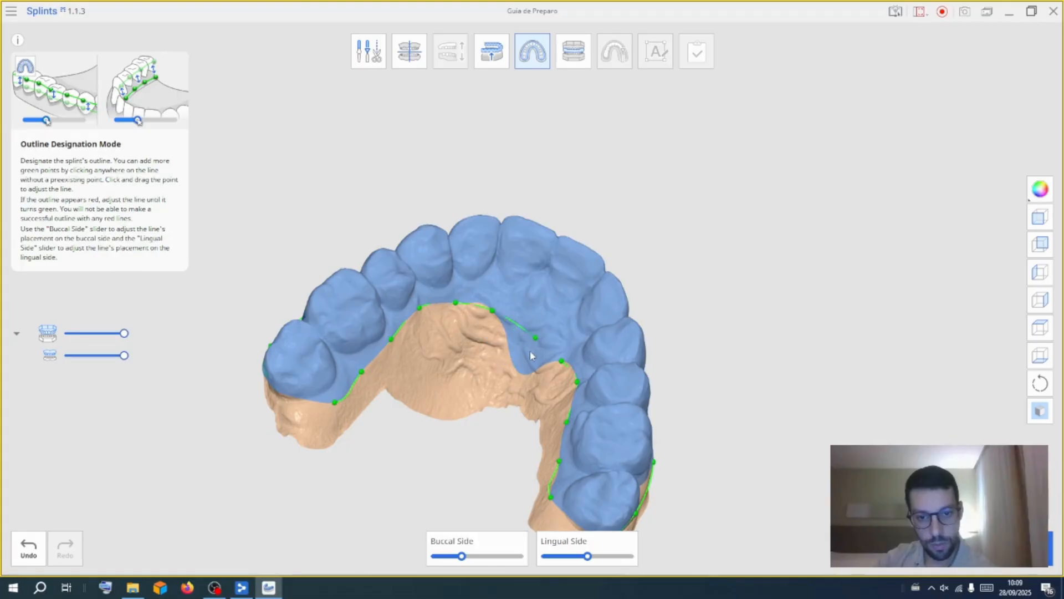
right_drag(530, 355, 531, 316)
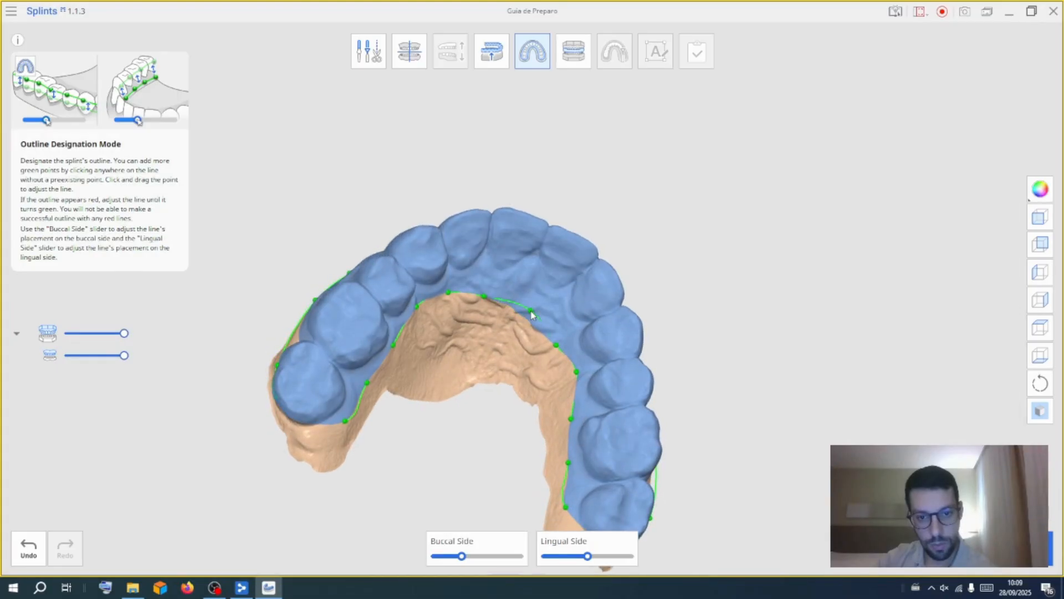
drag(556, 345, 562, 338)
Refine an anterior buccal outline point along the gingival margin
right_drag(535, 362, 524, 230)
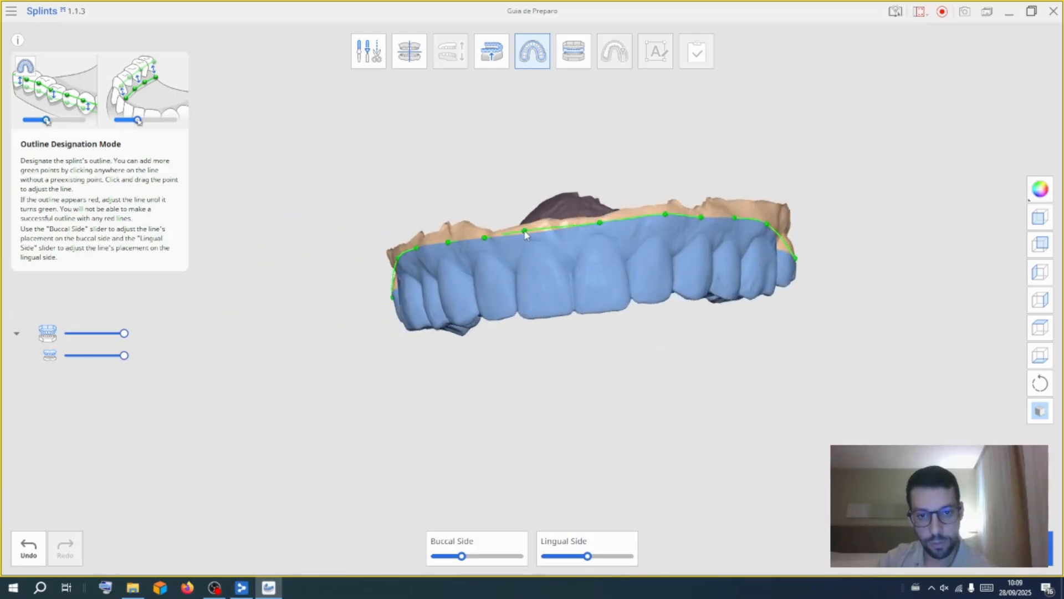
right_drag(886, 286, 649, 378)
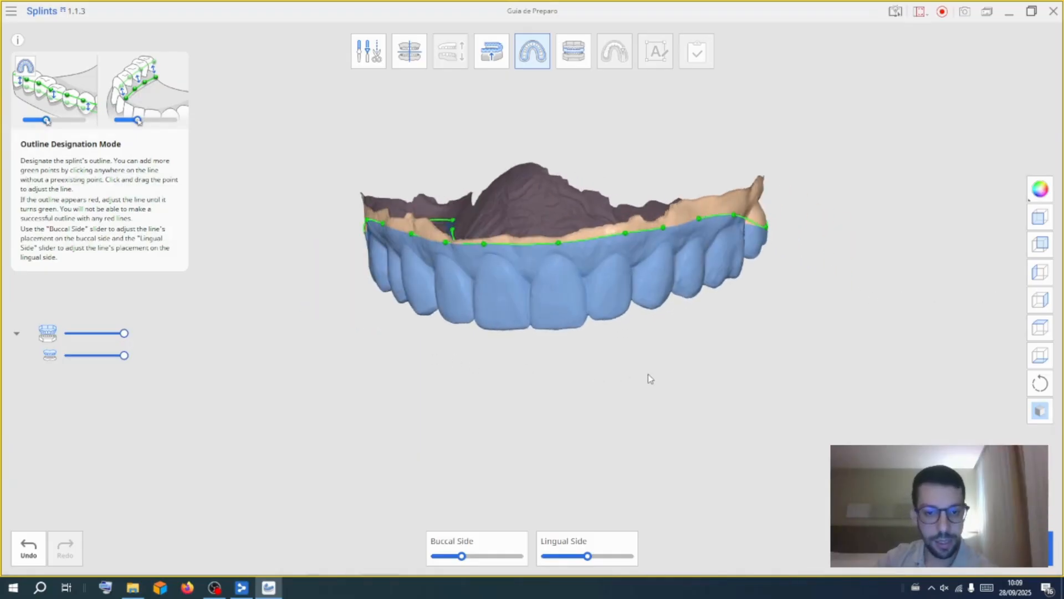
right_drag(473, 422, 493, 395)
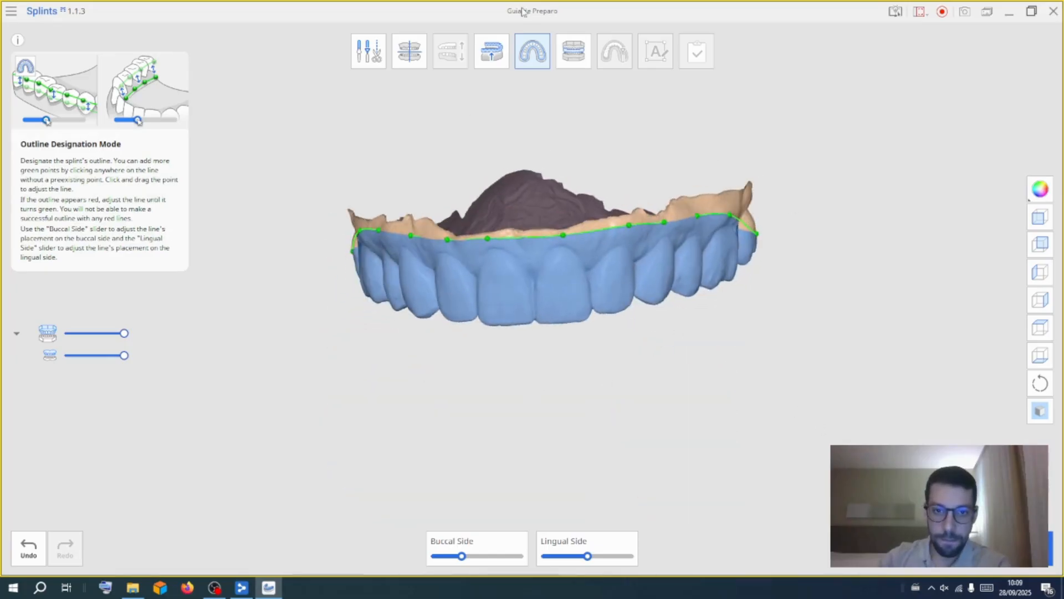
right_drag(165, 367, 494, 221)
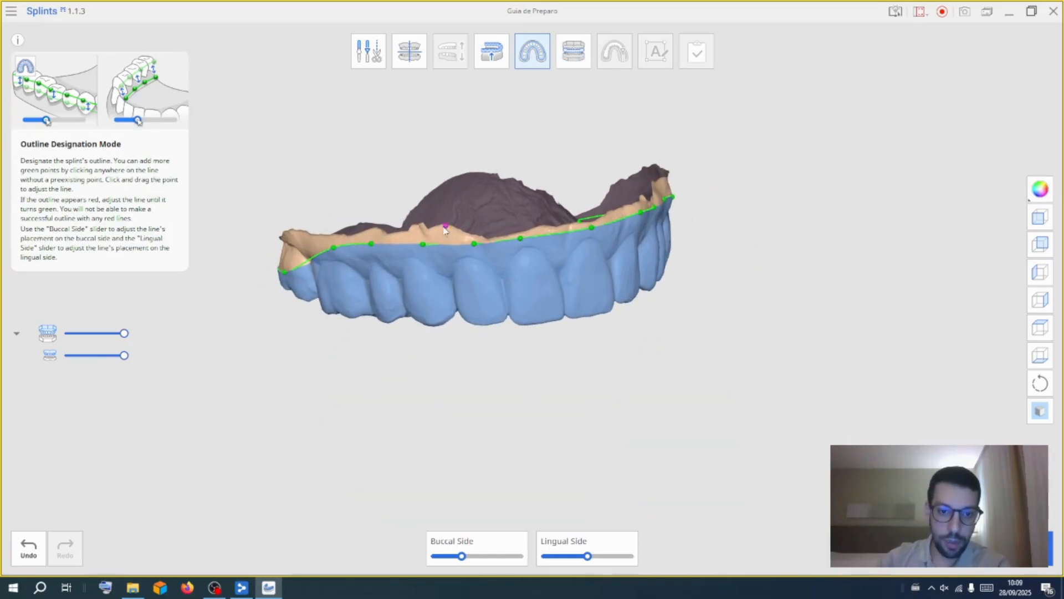
Generate the splint's outer surface from the outline
click(573, 48)
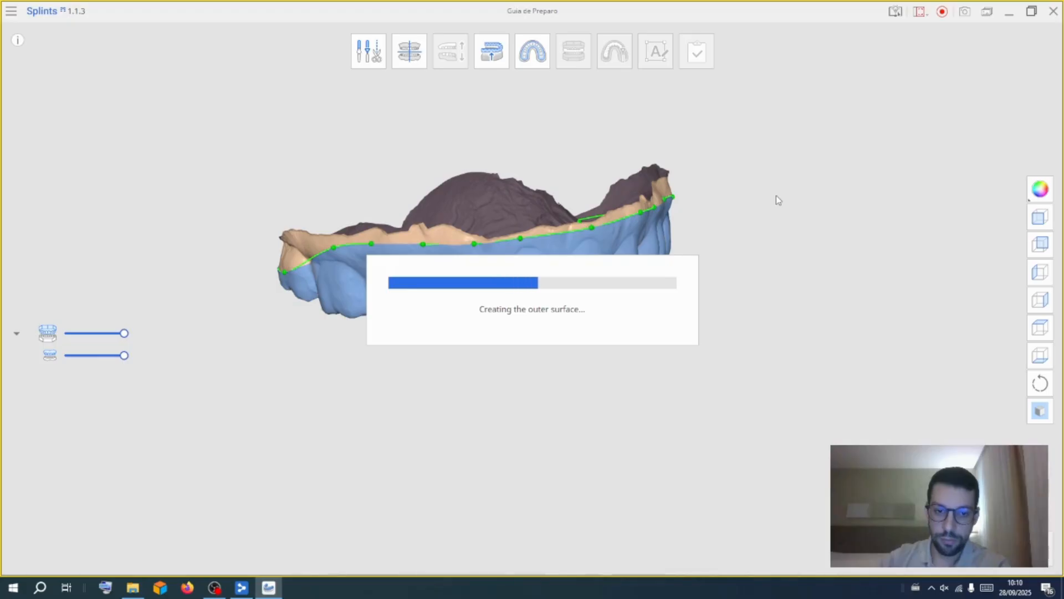
right_drag(750, 254, 517, 284)
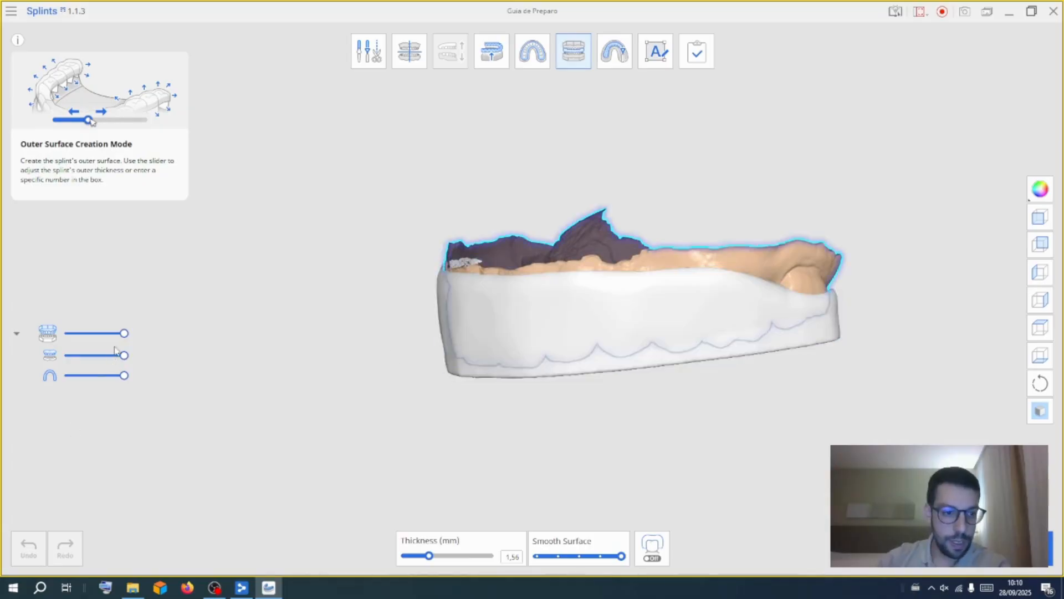
Make the splint semi-transparent to check its fit, then complete the splint design
click(84, 376)
right_drag(502, 333, 714, 352)
right_drag(505, 434, 399, 328)
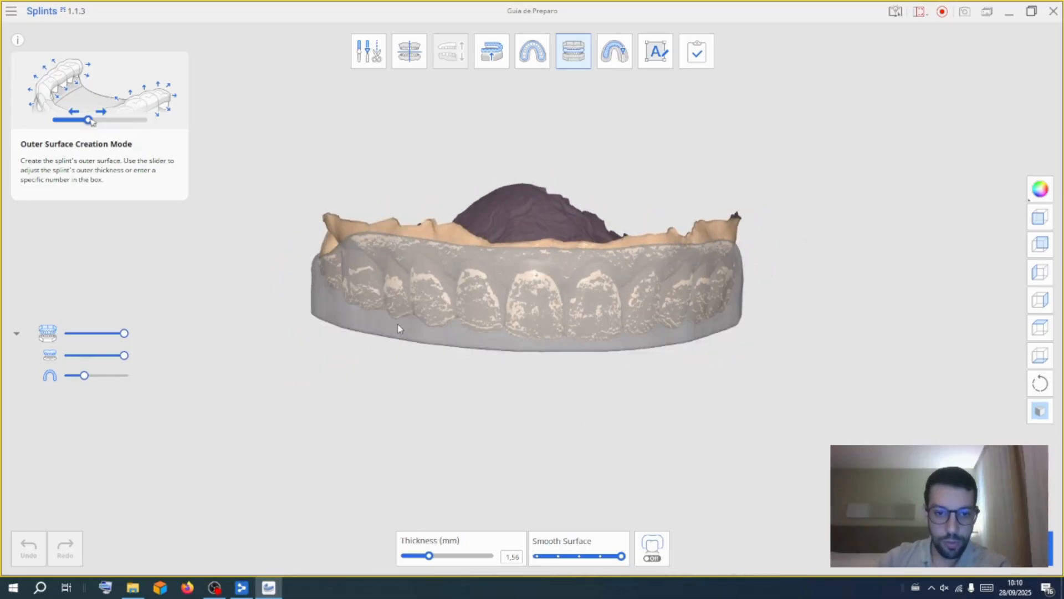
click(700, 56)
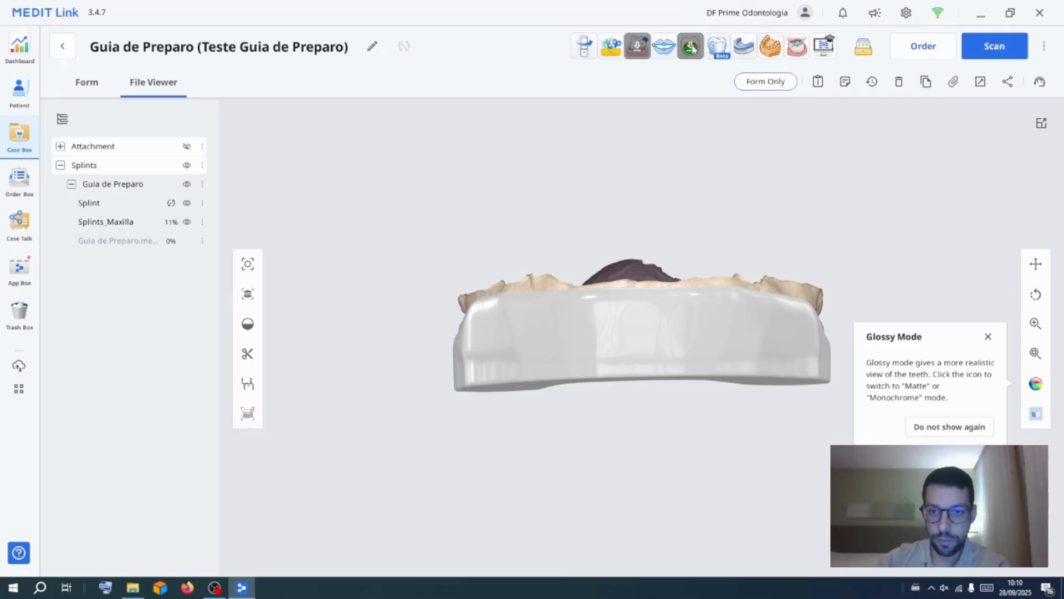
Launch Medit Design and import the Splint and Splints_Maxilla data from the Guia de Preparo case
click(608, 52)
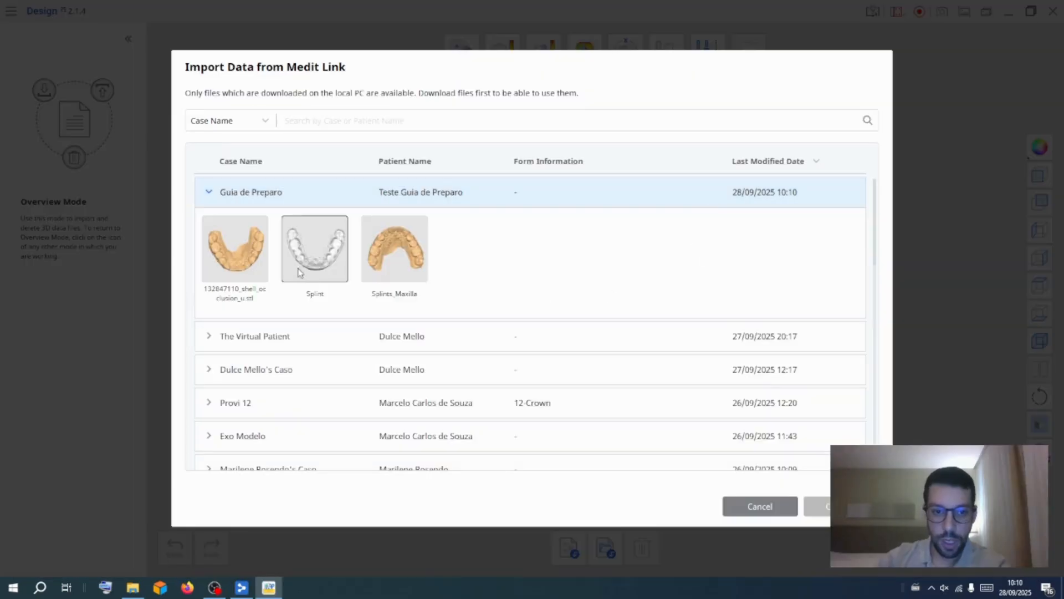
click(319, 265)
click(395, 256)
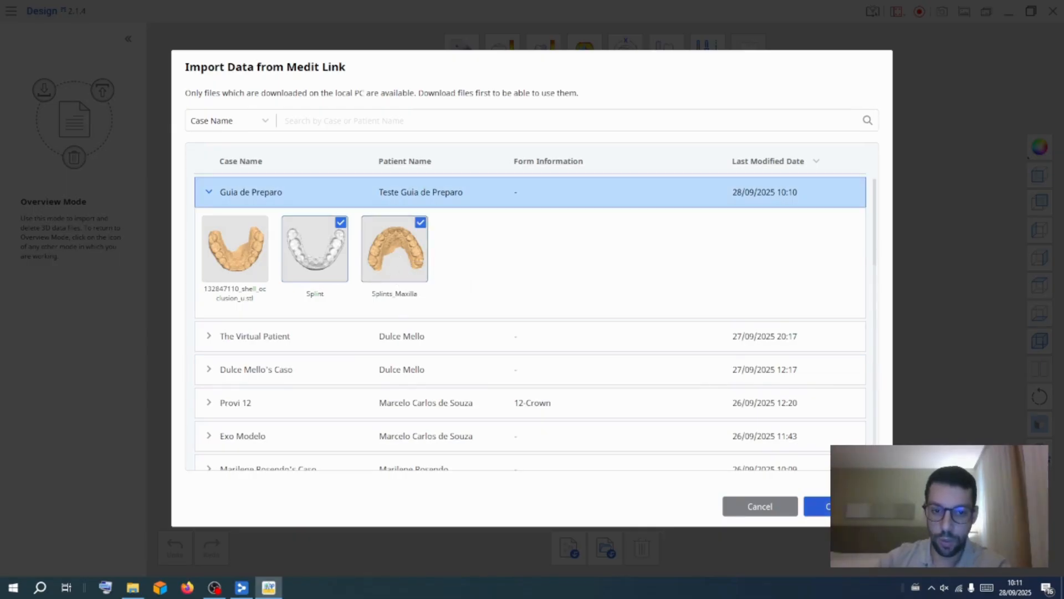
click(840, 506)
Import the quadrado mesh file from the desktop into the case
right_drag(485, 423, 428, 297)
right_drag(555, 318, 516, 376)
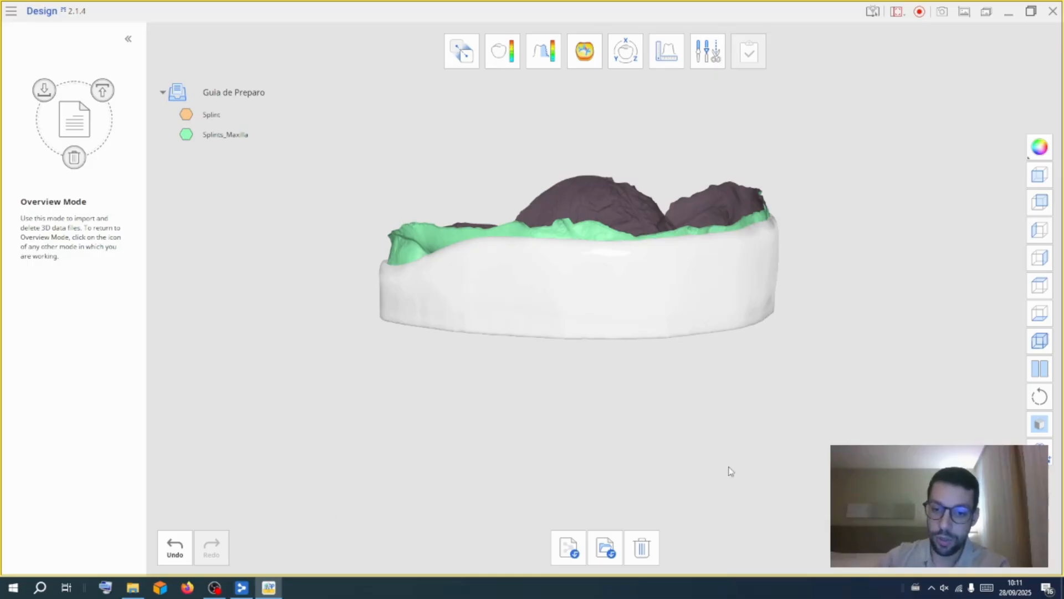
click(604, 550)
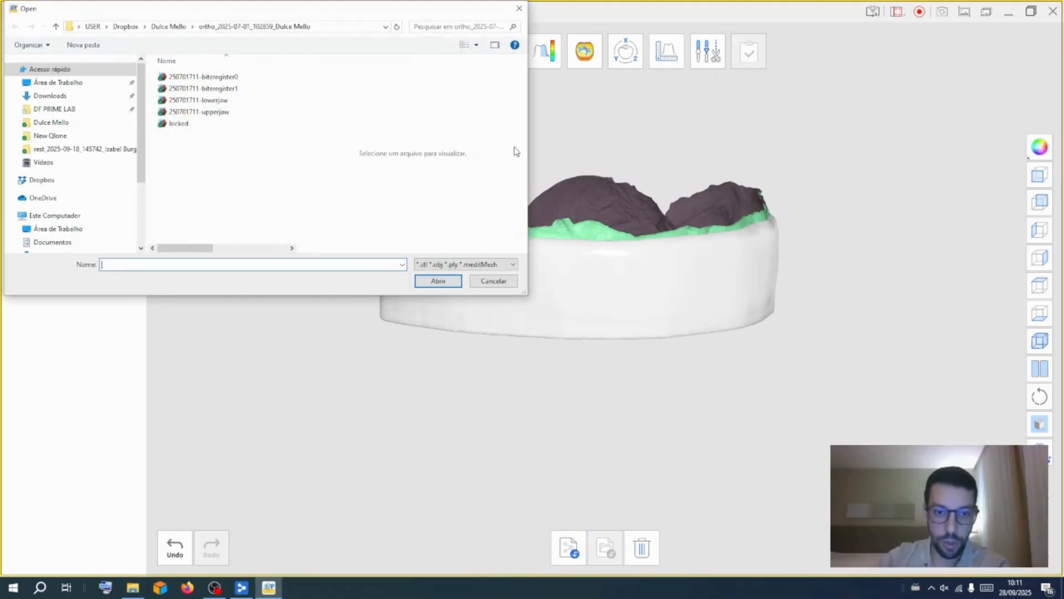
click(73, 83)
click(199, 171)
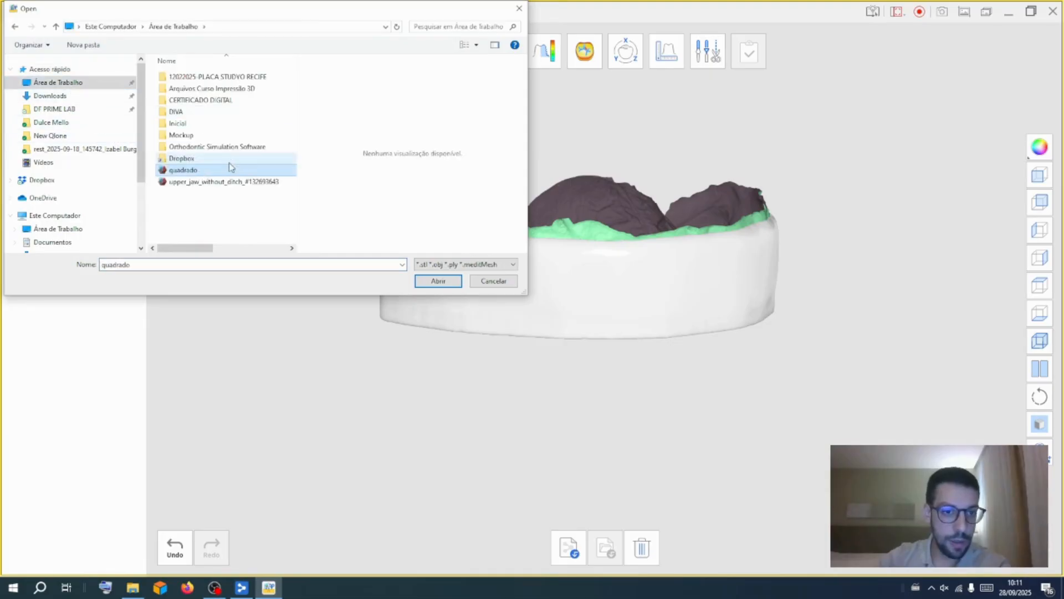
click(443, 287)
Open the 3D Manipulator on the quadrado block and move it toward the anterior teeth
right_drag(637, 335, 714, 411)
middle_drag(714, 412, 601, 313)
right_drag(603, 317, 699, 332)
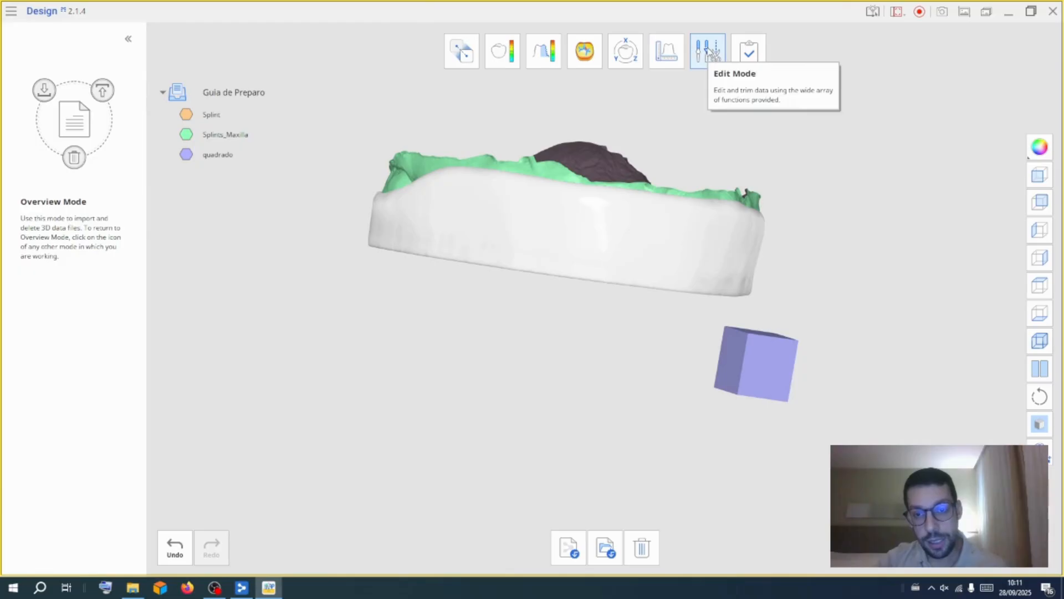
click(630, 60)
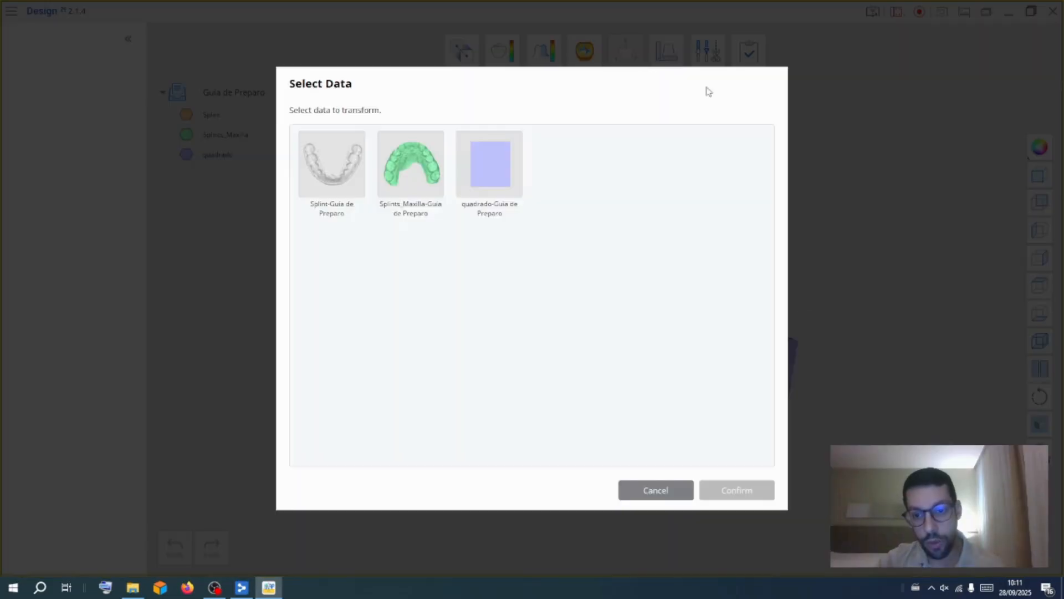
click(751, 490)
drag(816, 378, 558, 344)
right_drag(558, 344, 571, 163)
right_drag(524, 455, 524, 326)
drag(536, 326, 513, 287)
right_drag(508, 285, 679, 495)
drag(485, 306, 470, 245)
right_drag(630, 297, 653, 533)
drag(528, 269, 483, 263)
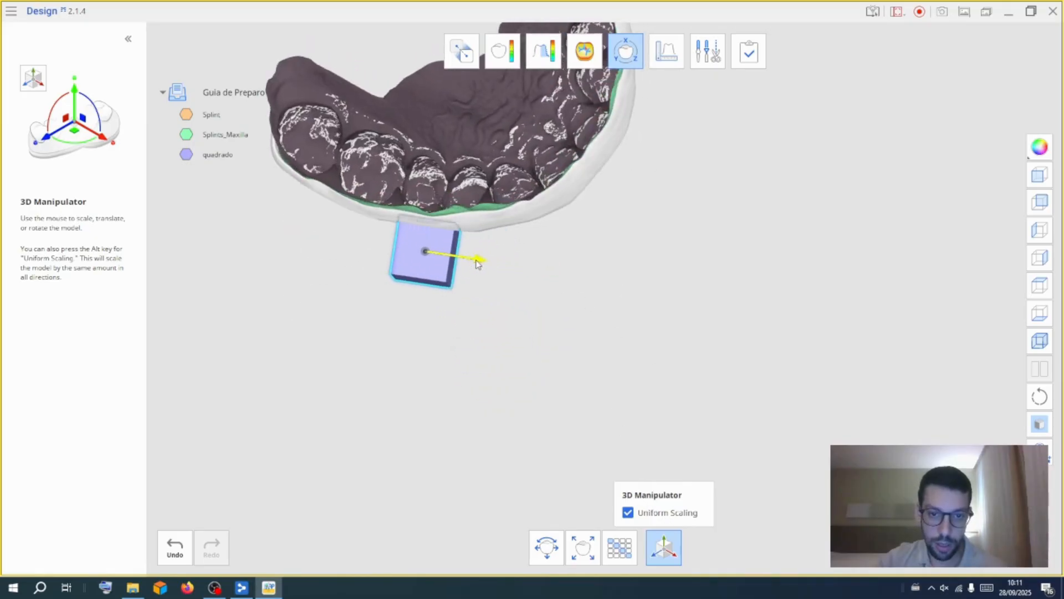
right_drag(500, 292, 543, 76)
mouse_move(252, 143)
Make the splint and maxilla models semi-transparent and keep repositioning the block over the teeth
drag(240, 137, 215, 135)
right_drag(571, 437, 633, 185)
middle_drag(611, 412, 666, 322)
right_drag(667, 325, 565, 291)
right_drag(634, 340, 677, 252)
mouse_move(239, 137)
mouse_move(223, 134)
mouse_down()
mouse_move(244, 134)
mouse_move(228, 135)
mouse_move(242, 114)
mouse_move(216, 114)
mouse_up()
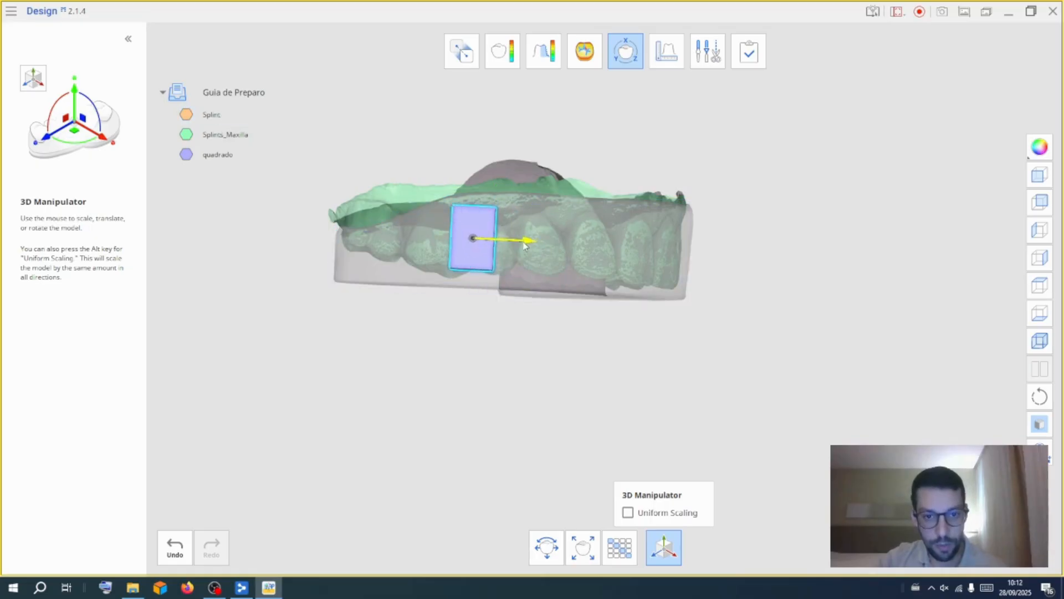
Resize and rotate the quadrado block to stand upright against an anterior tooth, then leave the manipulator
drag(464, 148, 461, 198)
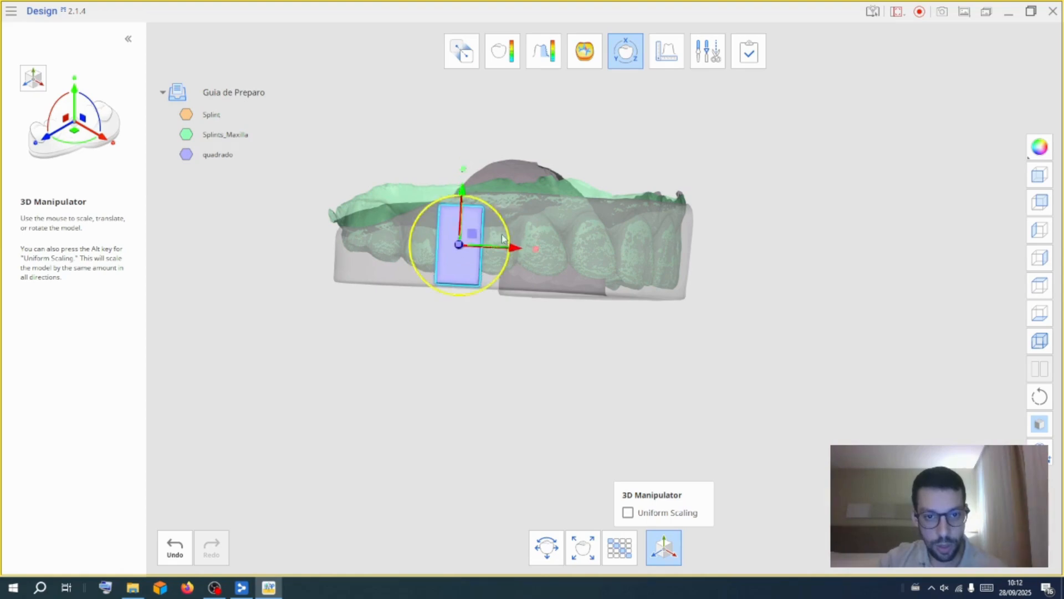
scroll(510, 244, up, 4)
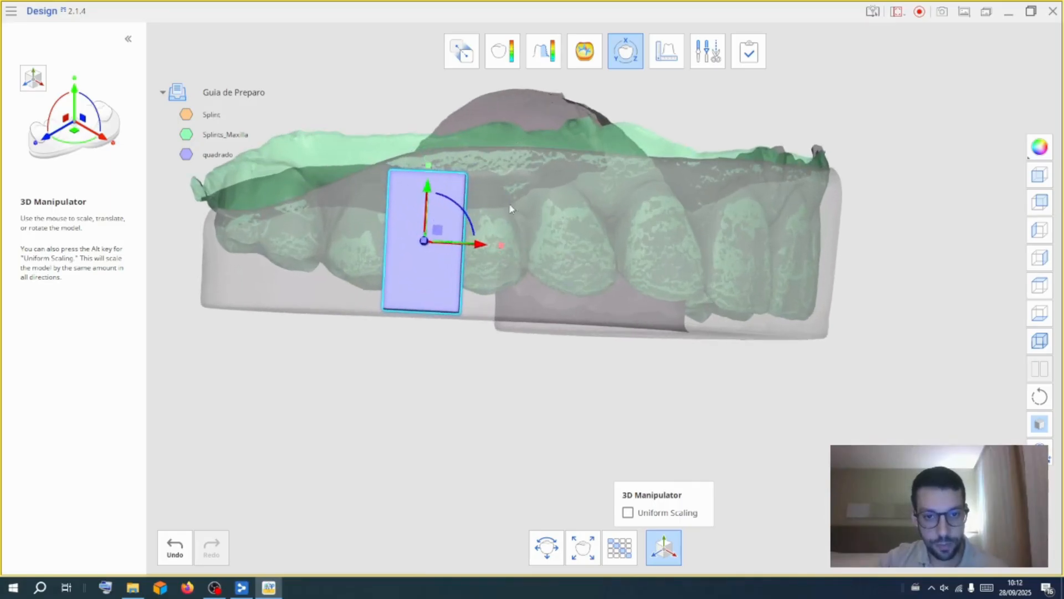
right_drag(604, 303, 453, 298)
right_drag(545, 162, 731, 266)
right_drag(589, 235, 729, 275)
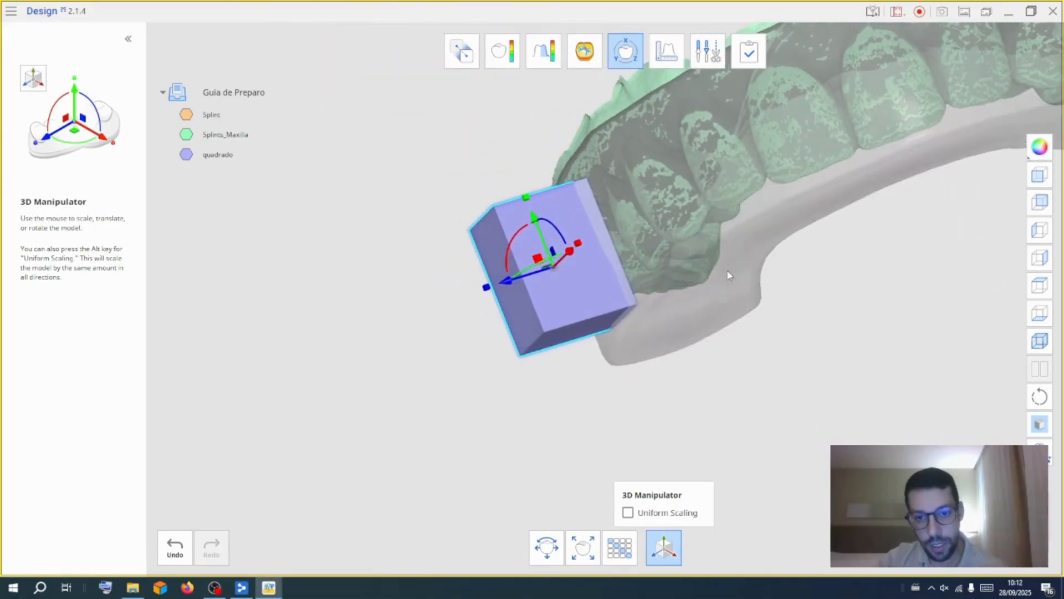
drag(523, 279, 537, 278)
right_drag(626, 288, 1012, 339)
drag(627, 260, 635, 258)
right_drag(635, 258, 657, 214)
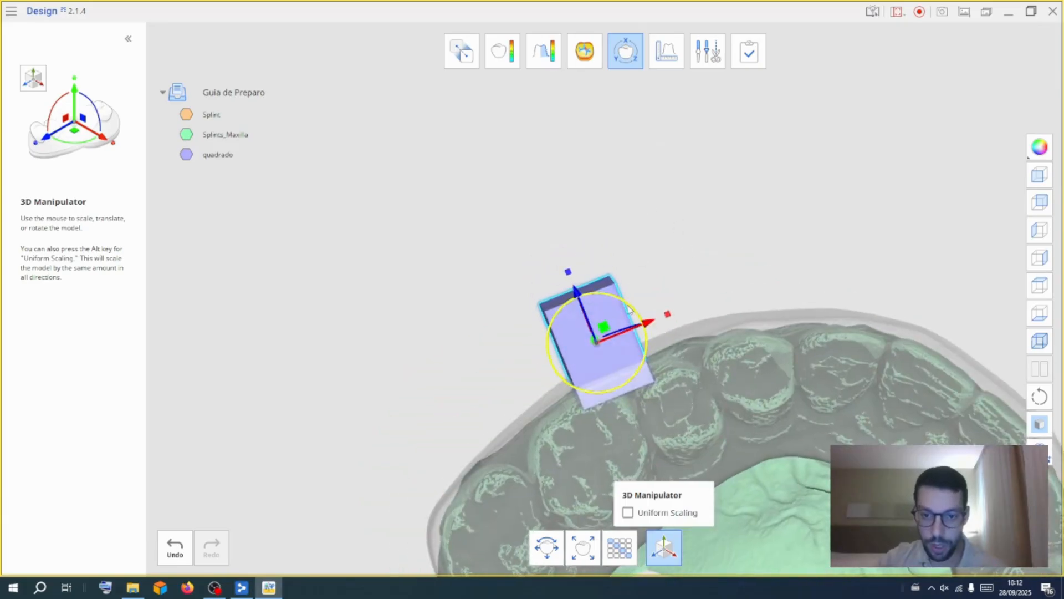
drag(633, 312, 625, 305)
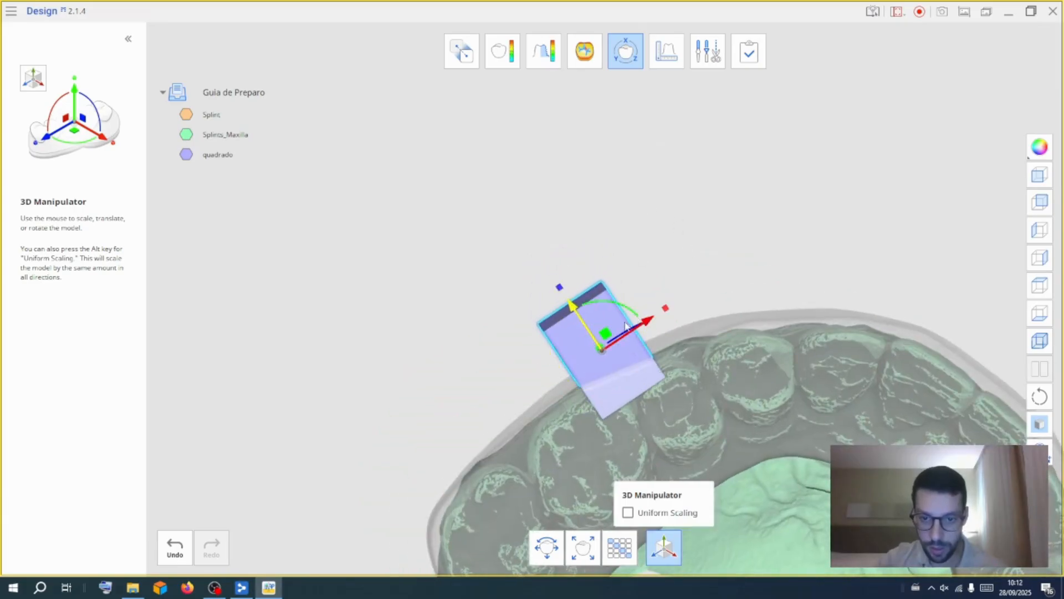
right_drag(632, 313, 667, 377)
right_drag(743, 220, 643, 47)
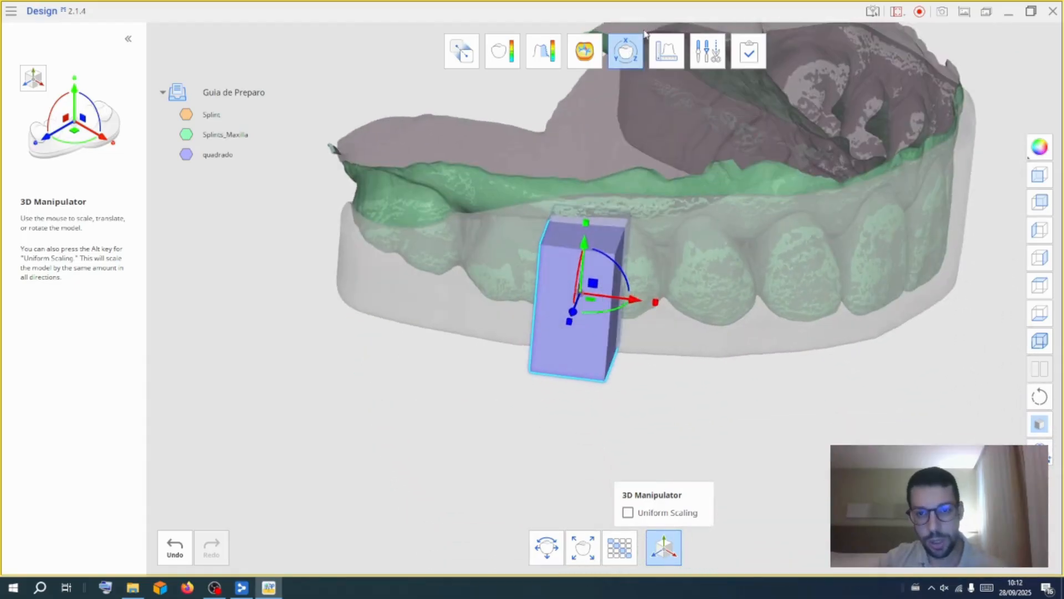
click(623, 42)
Duplicate the quadrado block
click(237, 154)
right_click(210, 159)
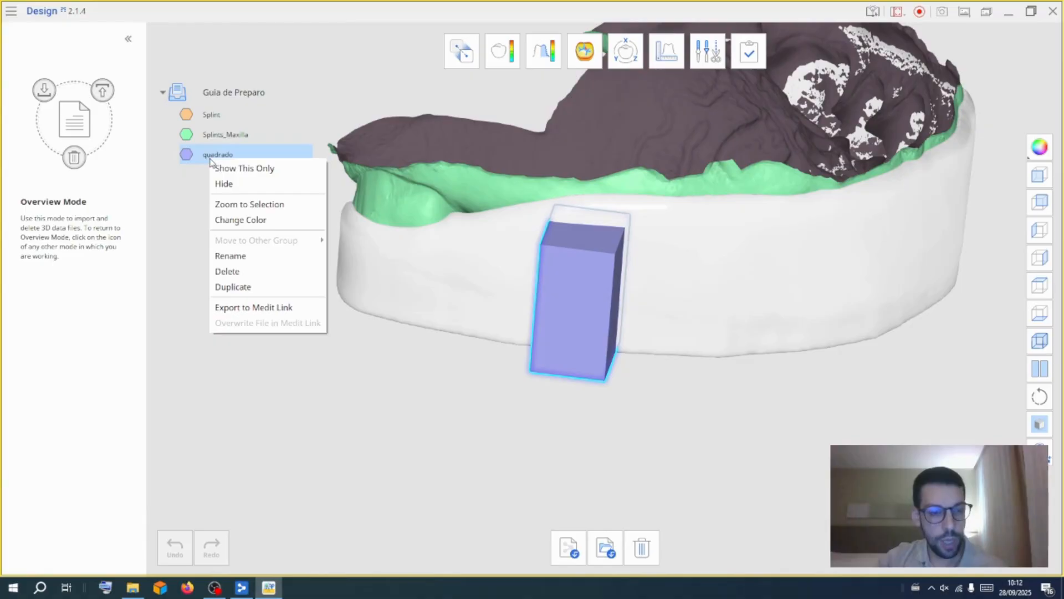
click(233, 287)
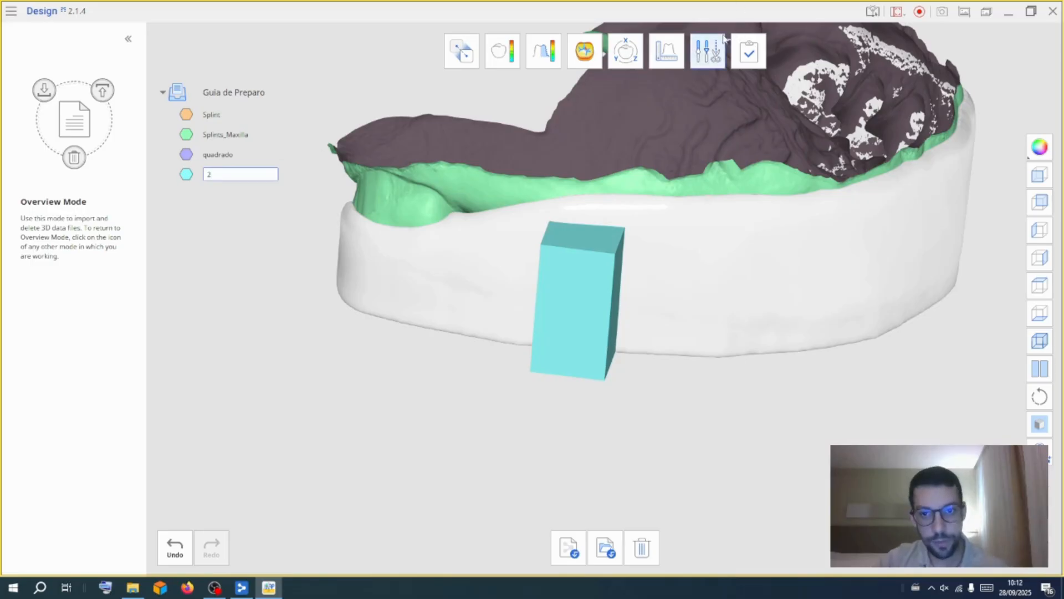
Move the duplicated block 2 with the 3D Manipulator beside the first block over the neighbouring tooth
click(638, 50)
click(737, 490)
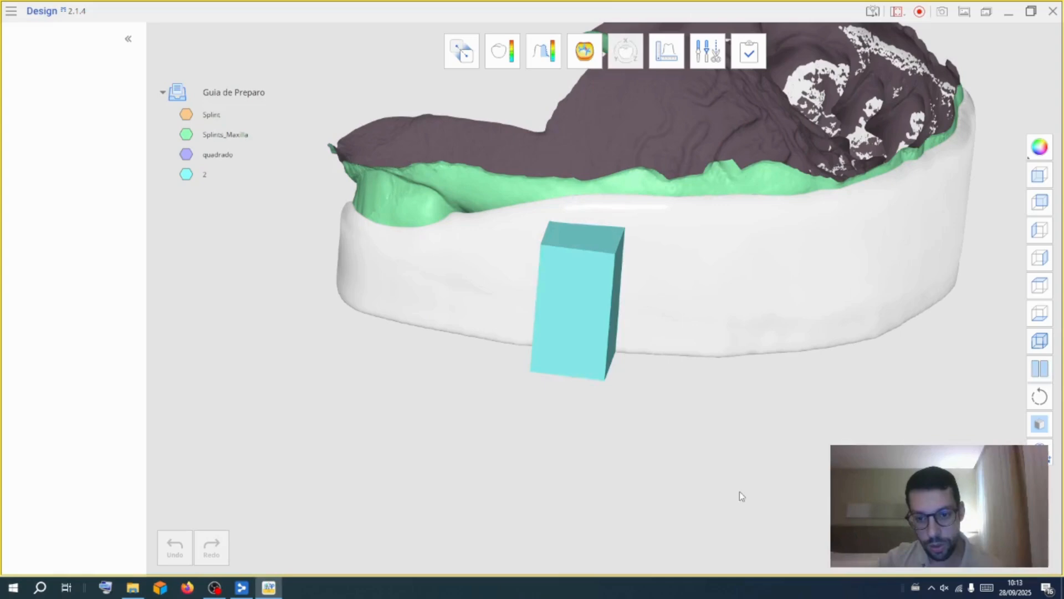
drag(635, 304, 732, 314)
mouse_move(209, 115)
drag(247, 115, 224, 115)
right_drag(267, 191, 437, 196)
scroll(639, 314, up, 2)
drag(681, 296, 685, 288)
right_drag(686, 283, 591, 308)
drag(681, 207, 649, 197)
right_drag(734, 174, 321, 532)
right_drag(772, 329, 580, 383)
drag(564, 396, 568, 399)
right_drag(771, 350, 909, 177)
right_drag(832, 410, 715, 355)
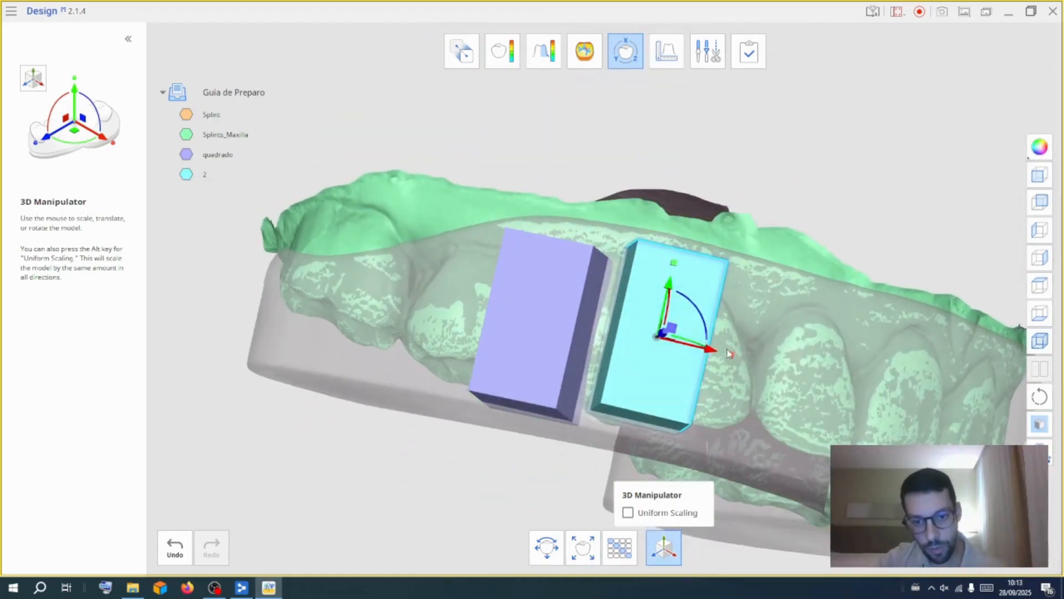
drag(711, 355, 720, 359)
right_drag(747, 397, 734, 182)
right_drag(707, 293, 830, 306)
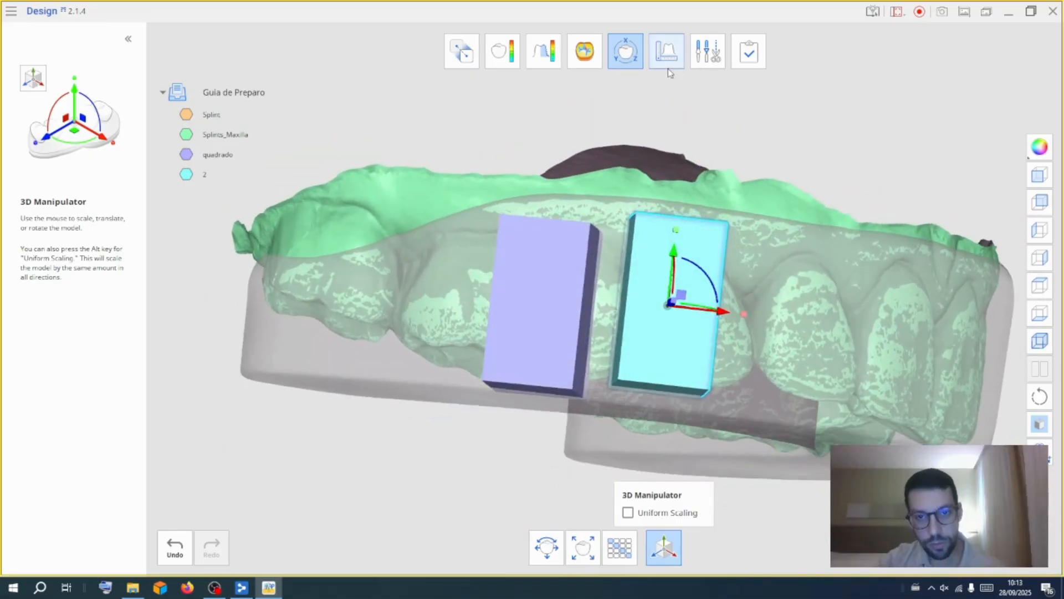
Fine-tune block 2's position and lower the maxilla model's opacity
click(626, 59)
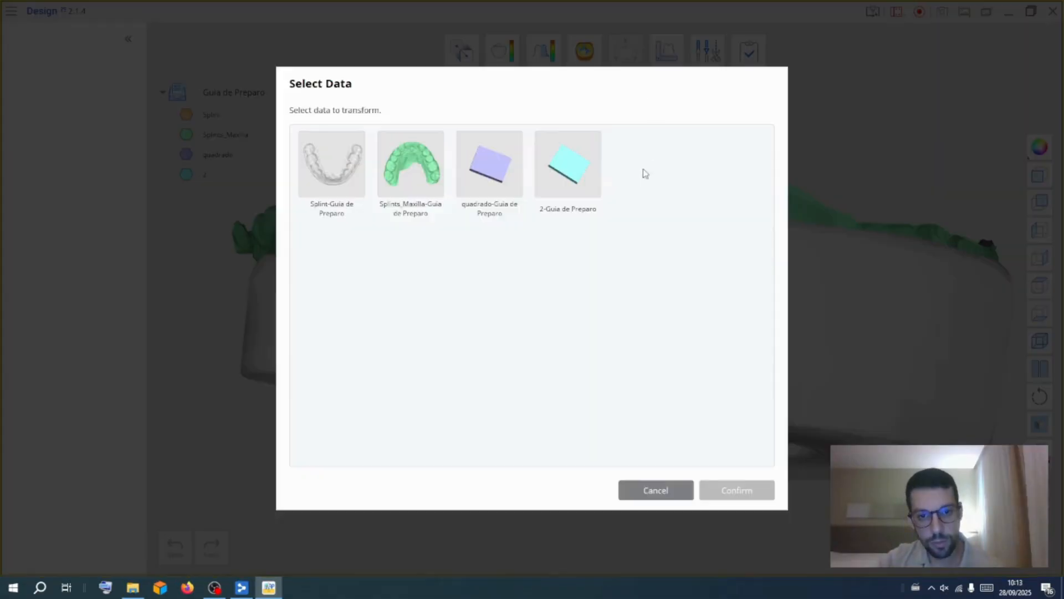
click(704, 489)
drag(602, 313, 613, 315)
drag(561, 260, 565, 226)
click(625, 51)
click(643, 488)
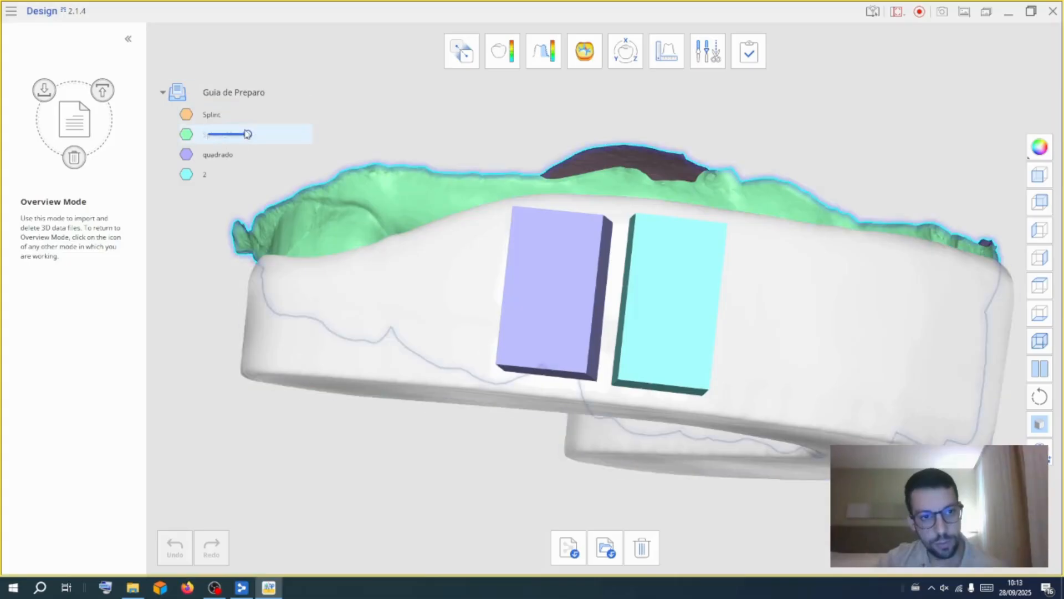
drag(247, 112, 218, 112)
right_drag(568, 484, 607, 225)
Realign the quadrado block alongside block 2 with the 3D Manipulator
click(623, 37)
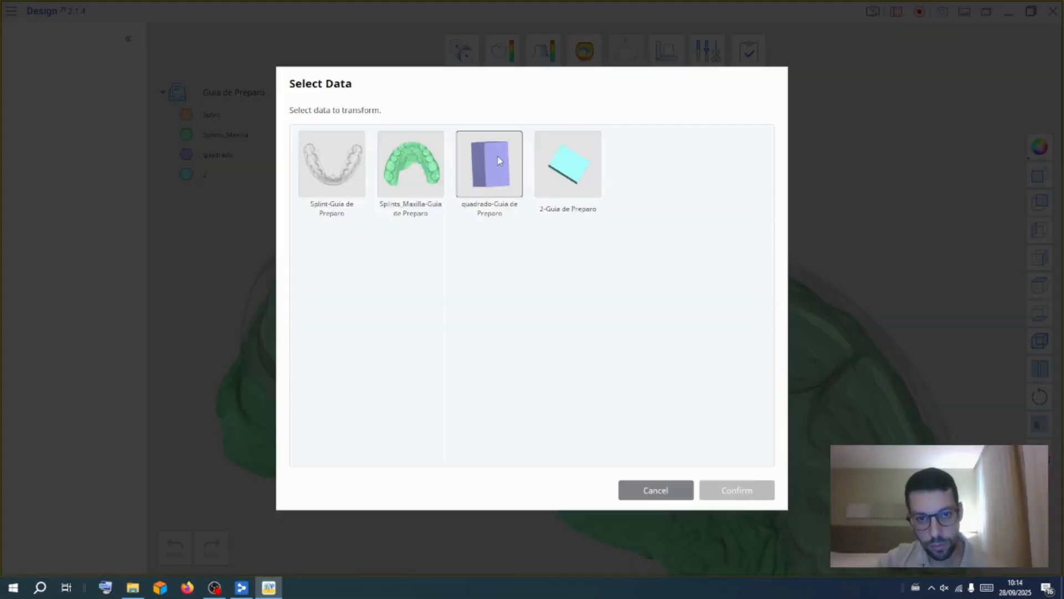
click(745, 498)
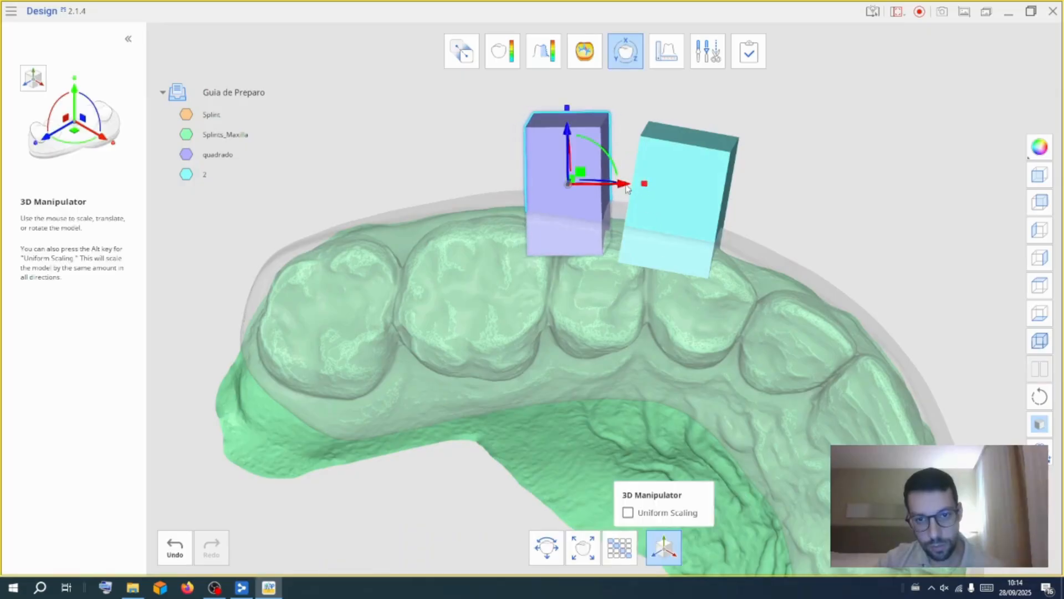
right_drag(613, 188, 589, 470)
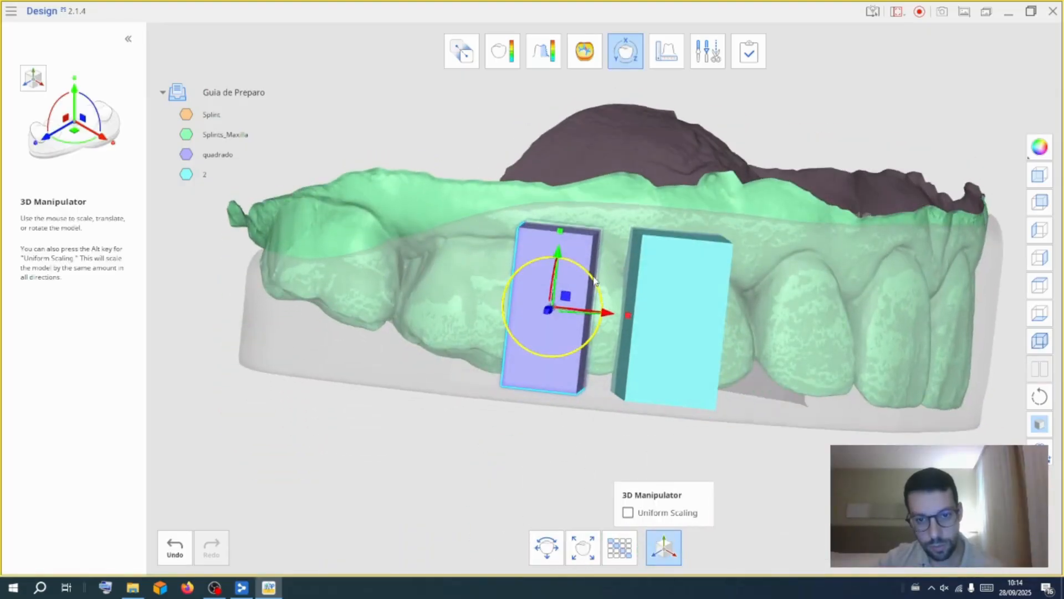
right_drag(593, 281, 610, 458)
key(Escape)
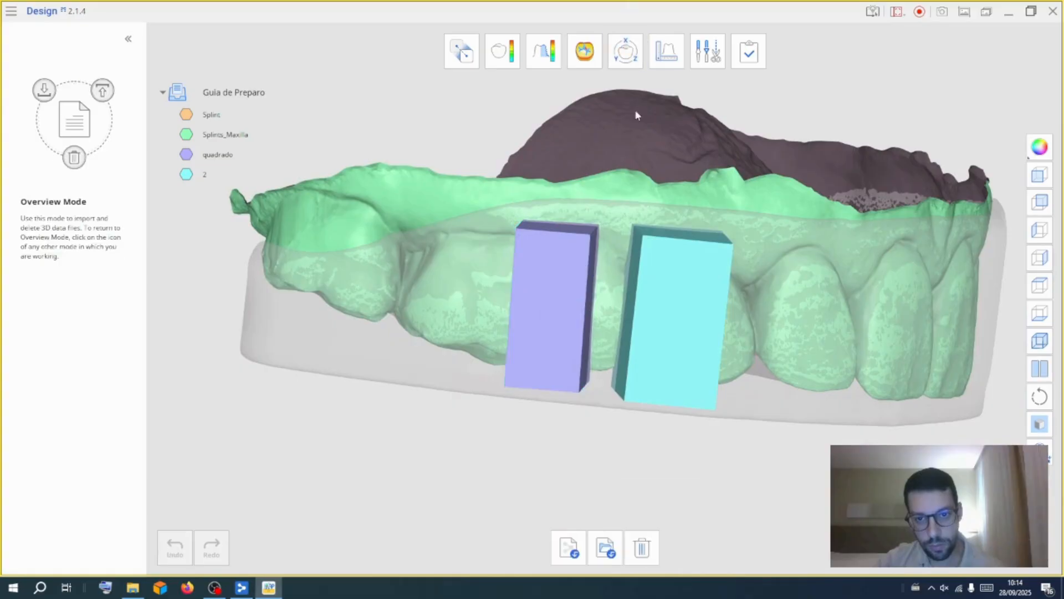
Adjust block 2's position and height to match the quadrado block
click(222, 176)
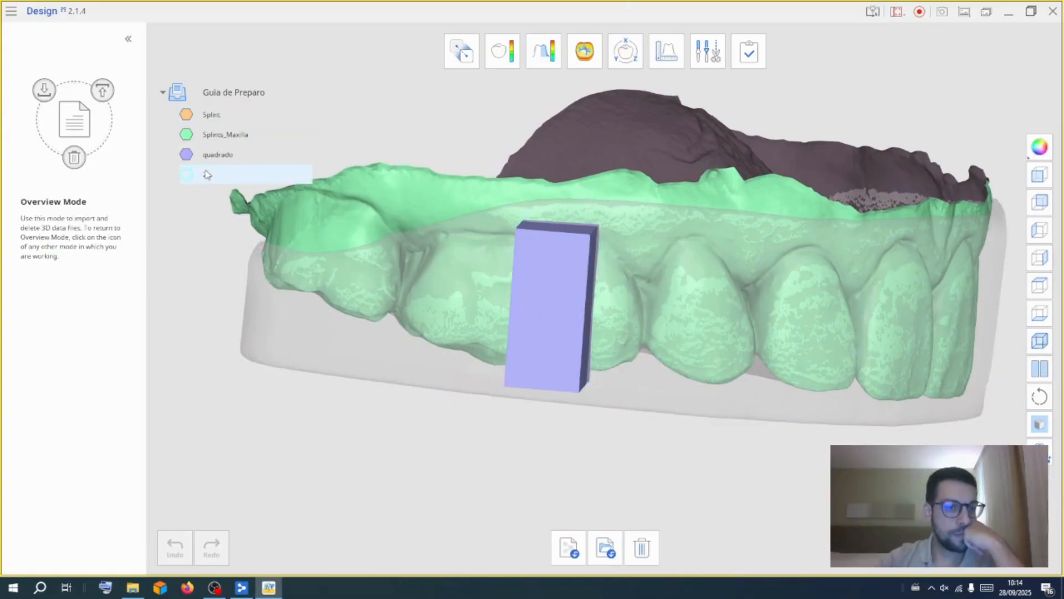
click(198, 181)
click(625, 51)
click(737, 489)
mouse_move(707, 321)
mouse_down()
mouse_move(715, 295)
mouse_move(715, 319)
mouse_up()
right_drag(715, 319, 696, 381)
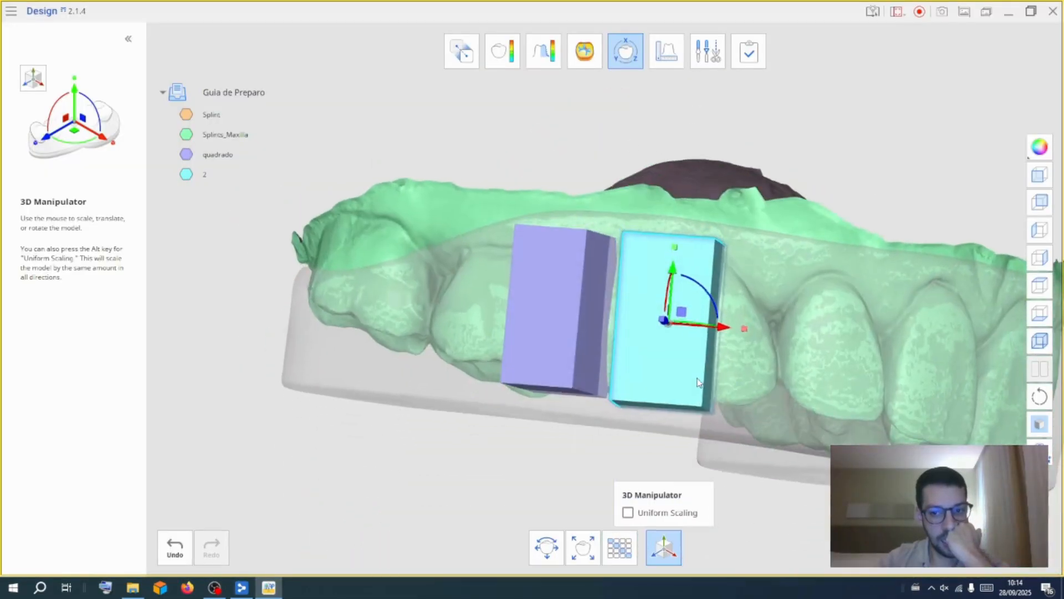
drag(742, 329, 737, 327)
right_drag(745, 319, 707, 205)
click(637, 57)
Duplicate block 2 and name the copy 3
right_click(203, 172)
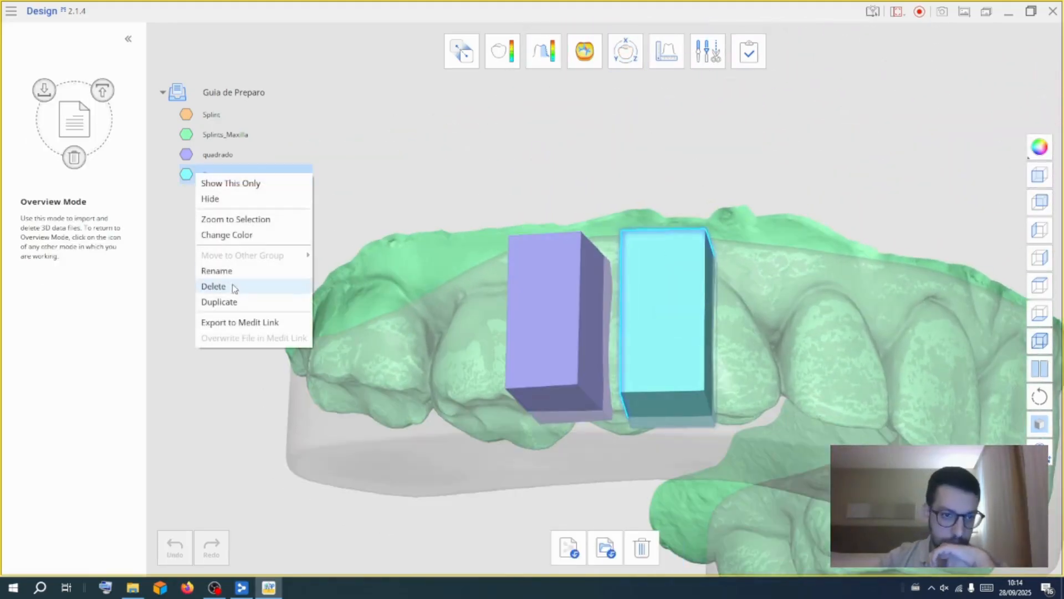
click(227, 302)
text(3)
key(Return)
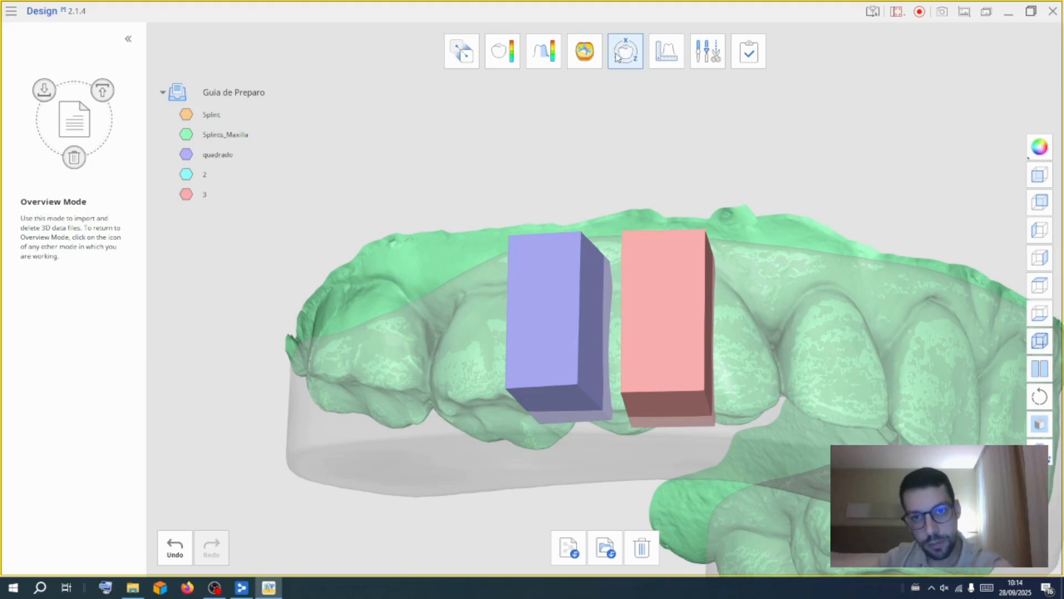
Move block 3 with the 3D Manipulator beside block 2 over the next tooth
click(625, 51)
click(726, 494)
drag(725, 328, 832, 337)
right_drag(833, 338, 687, 413)
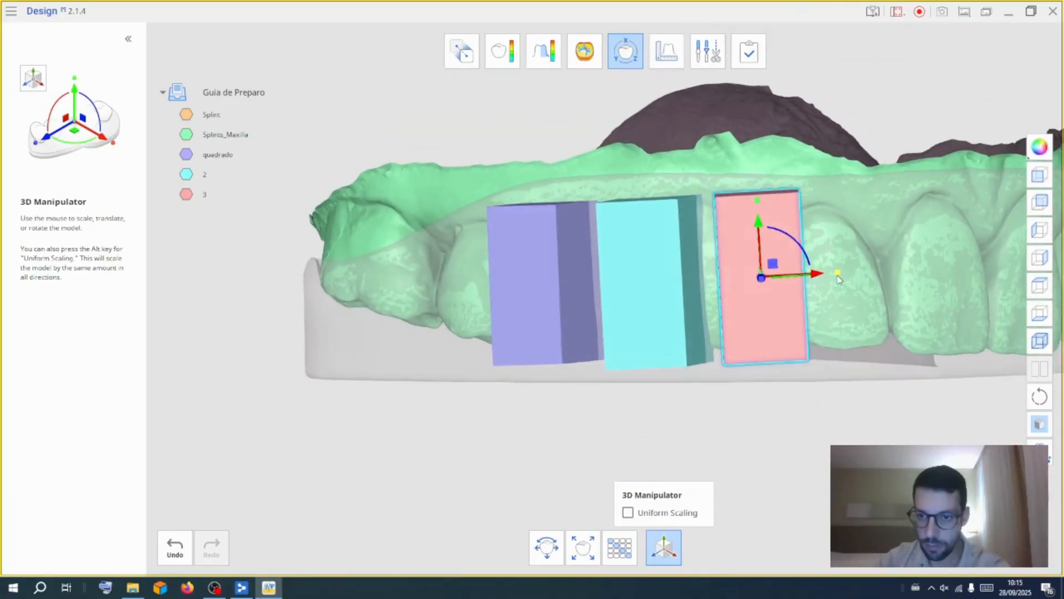
drag(855, 280, 858, 280)
drag(814, 275, 822, 276)
right_drag(693, 412, 631, 426)
click(625, 52)
Duplicate block 3
right_click(186, 195)
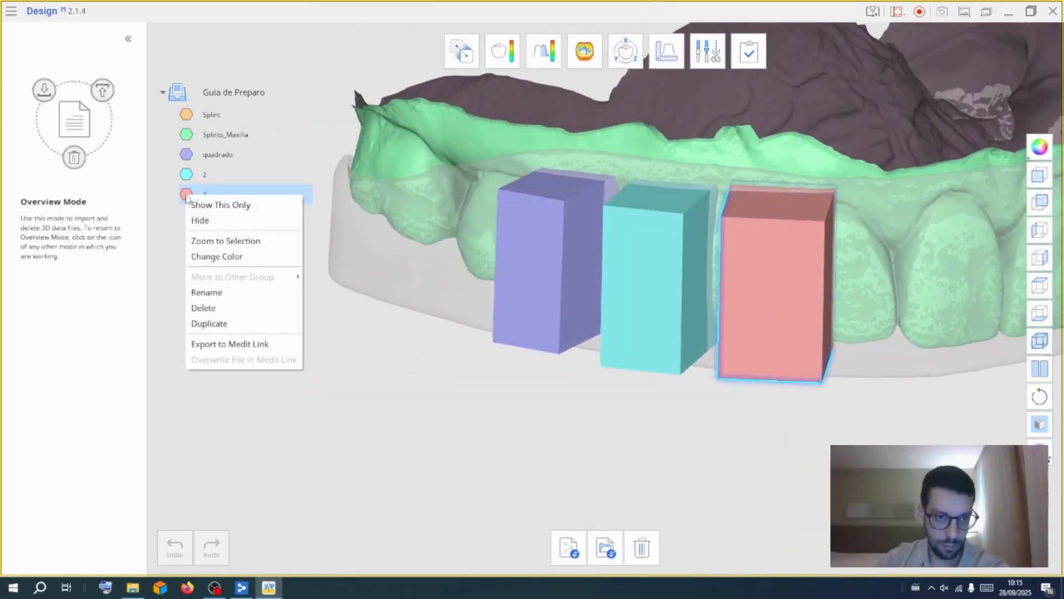
click(209, 324)
key(Return)
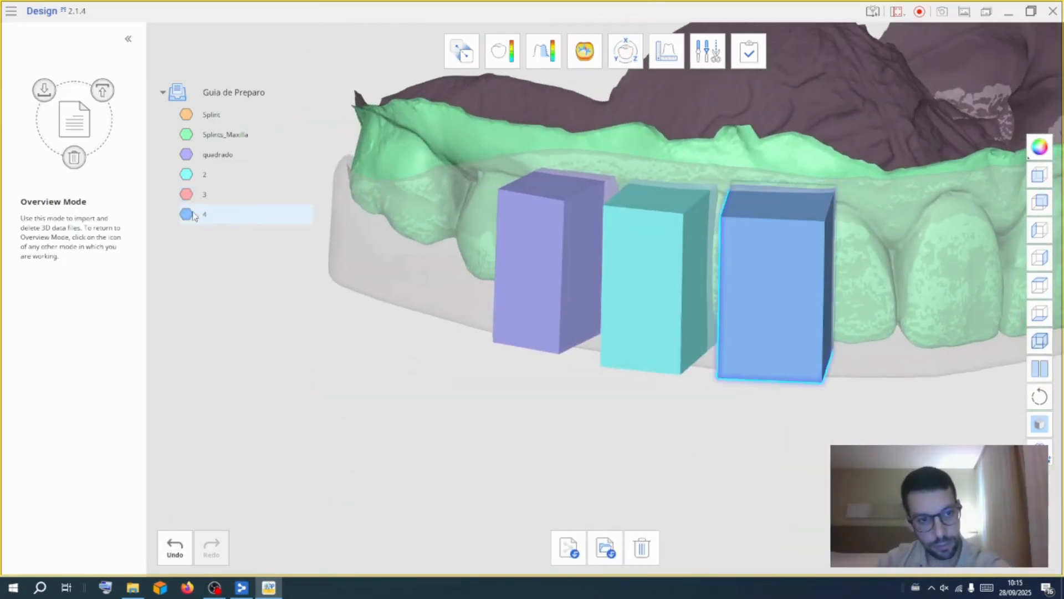
Select block 4 in the 3D Manipulator and position it over the next tooth beside block 3
click(625, 51)
click(749, 491)
click(626, 51)
click(626, 51)
click(714, 154)
click(740, 488)
drag(829, 284, 863, 291)
right_drag(809, 430, 660, 139)
drag(807, 172, 819, 182)
right_drag(819, 181, 824, 406)
drag(824, 406, 814, 395)
right_drag(817, 344, 825, 289)
drag(802, 366, 802, 366)
right_drag(731, 221, 682, 391)
click(626, 55)
Duplicate block 4 and move the copy 5 with the 3D Manipulator beside block 4 over the next tooth
right_click(198, 217)
click(221, 346)
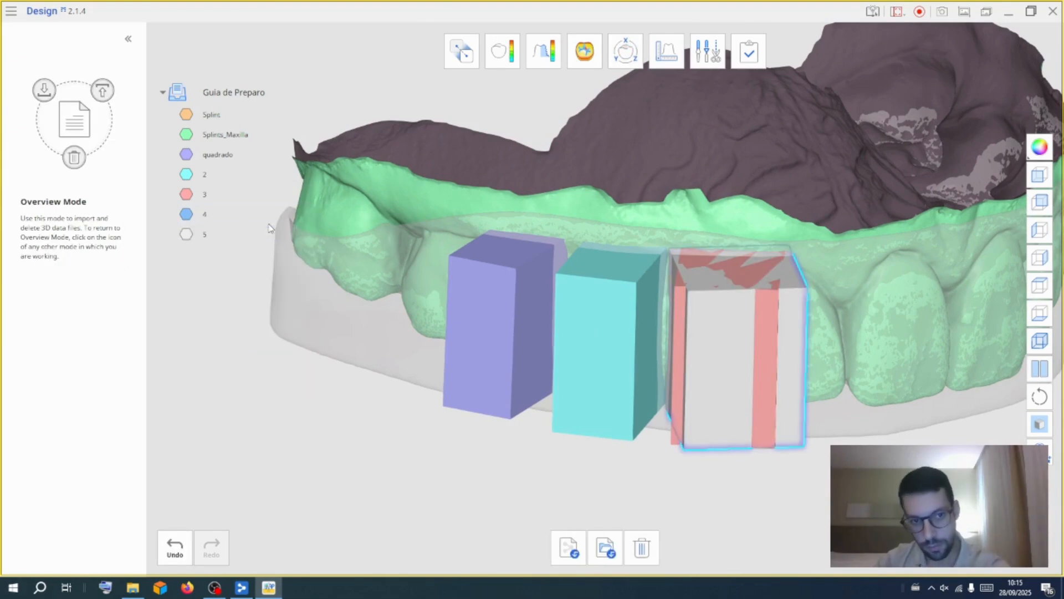
click(626, 51)
click(332, 257)
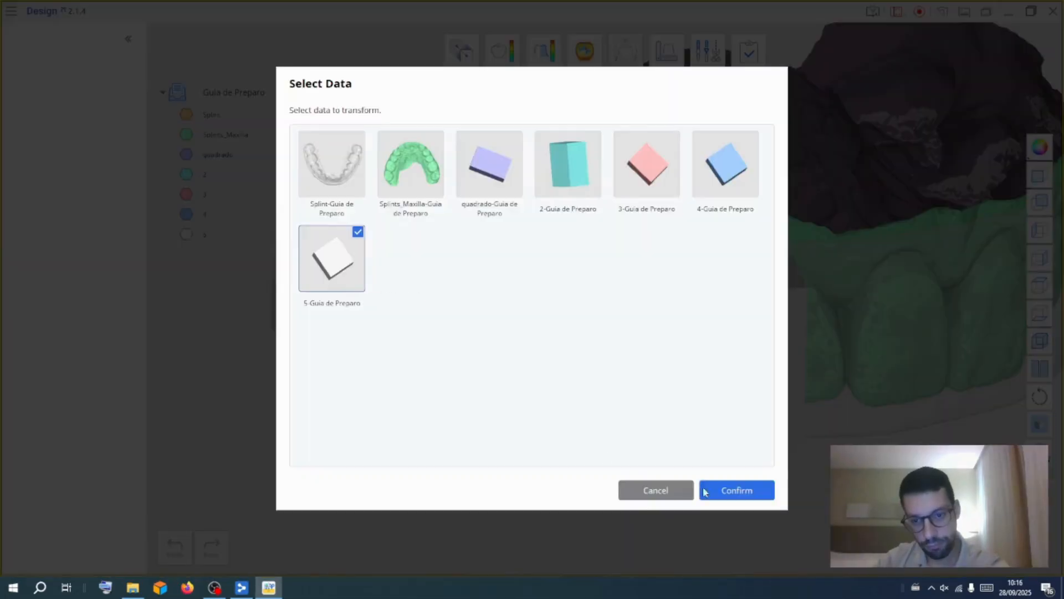
click(739, 490)
drag(789, 349, 931, 341)
right_drag(931, 341, 846, 413)
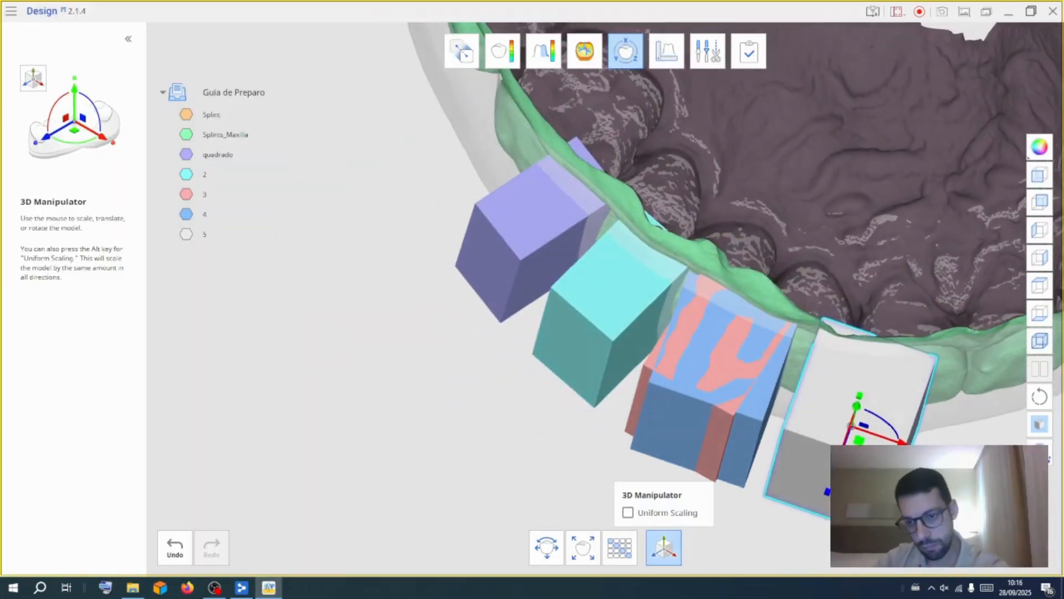
drag(802, 419, 803, 424)
drag(903, 440, 907, 441)
right_drag(881, 361, 771, 118)
right_drag(787, 432, 591, 172)
drag(813, 98, 809, 99)
right_drag(807, 109, 522, 528)
drag(781, 442, 781, 426)
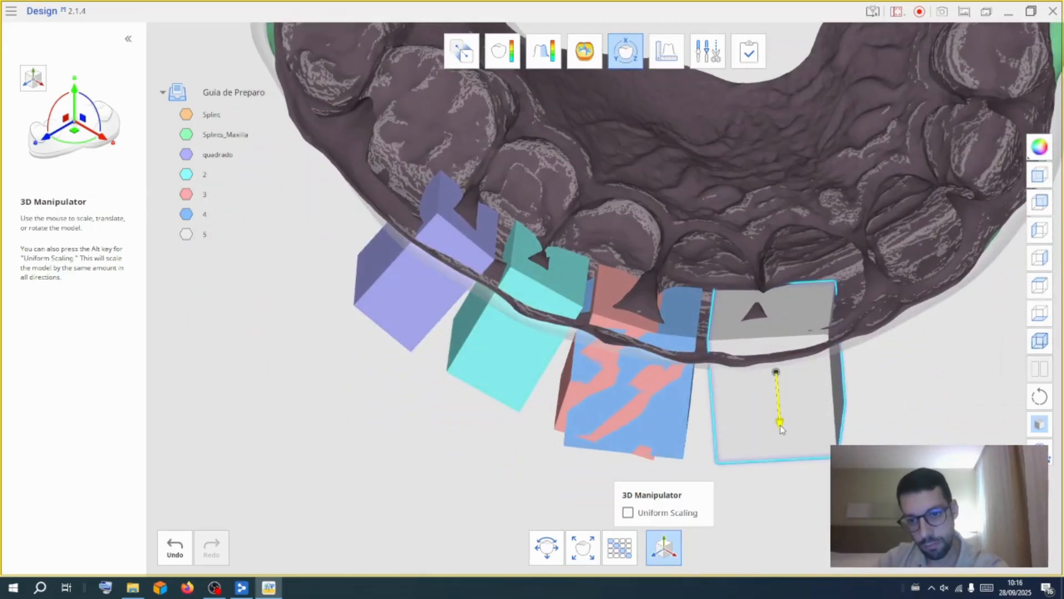
right_drag(468, 442, 525, 409)
drag(714, 308, 713, 313)
right_drag(868, 338, 829, 314)
right_drag(759, 308, 774, 363)
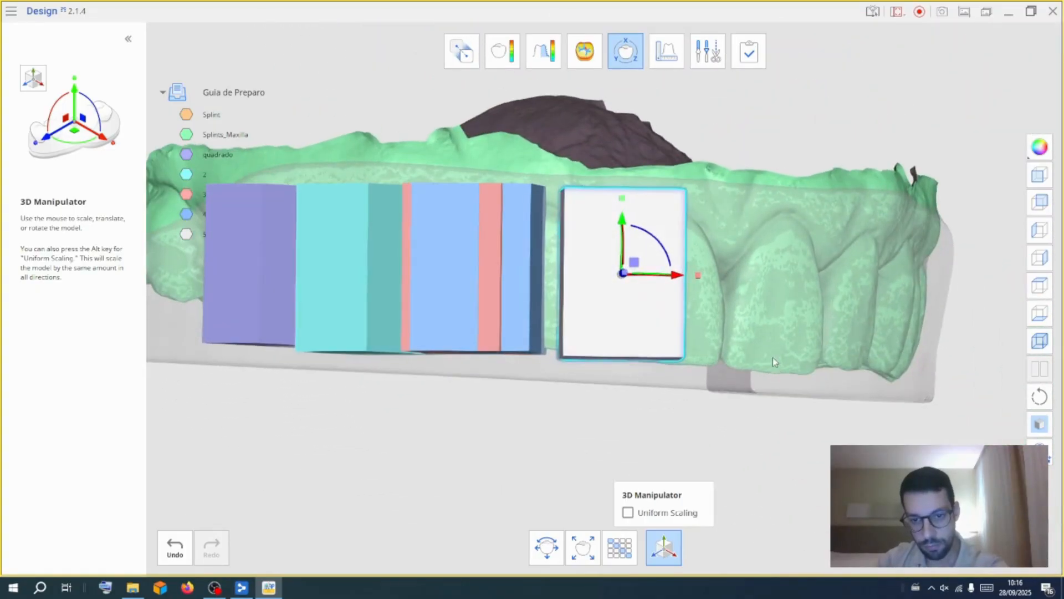
middle_drag(774, 363, 769, 339)
drag(663, 229, 668, 235)
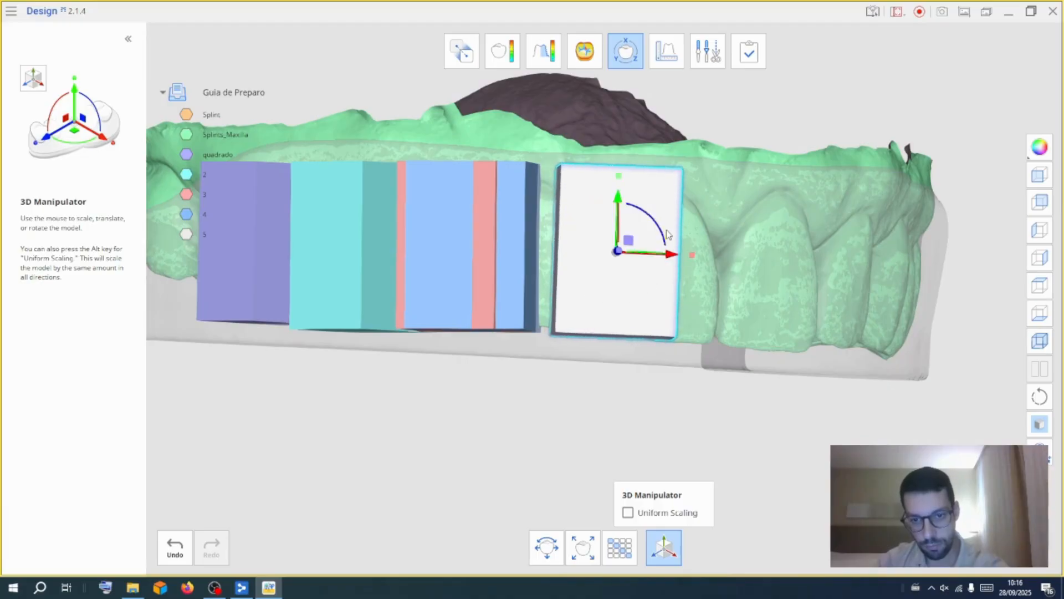
right_drag(623, 204, 755, 253)
right_drag(607, 388, 617, 225)
drag(697, 302, 671, 308)
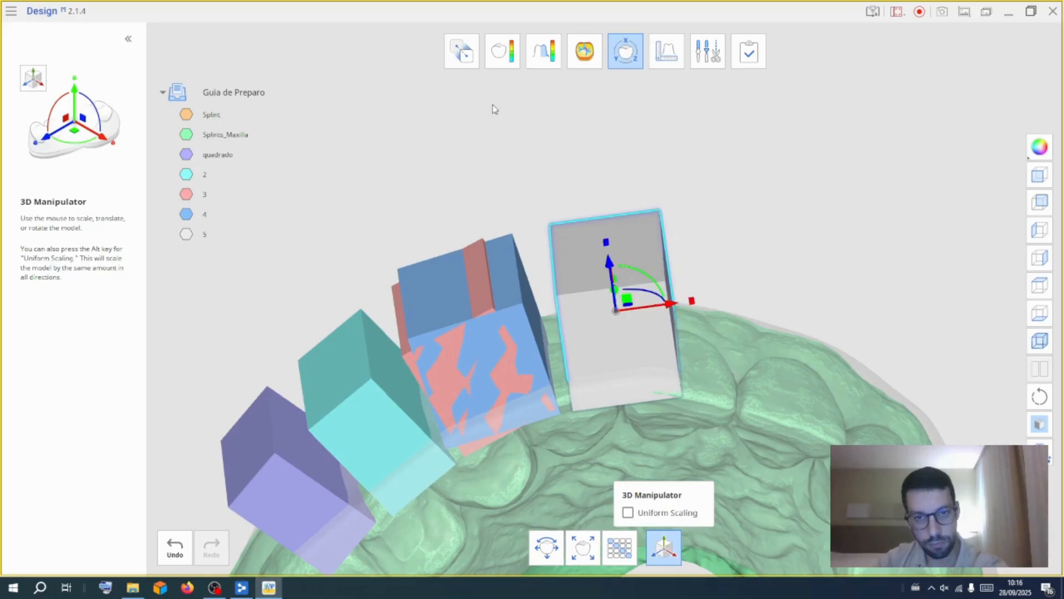
click(442, 148)
Duplicate block 5 and position the copy 6 over the next tooth with the 3D Manipulator
right_click(186, 233)
click(222, 368)
drag(672, 312, 709, 314)
right_drag(744, 287, 739, 342)
drag(696, 341, 677, 333)
right_drag(648, 266, 652, 407)
drag(674, 326, 672, 329)
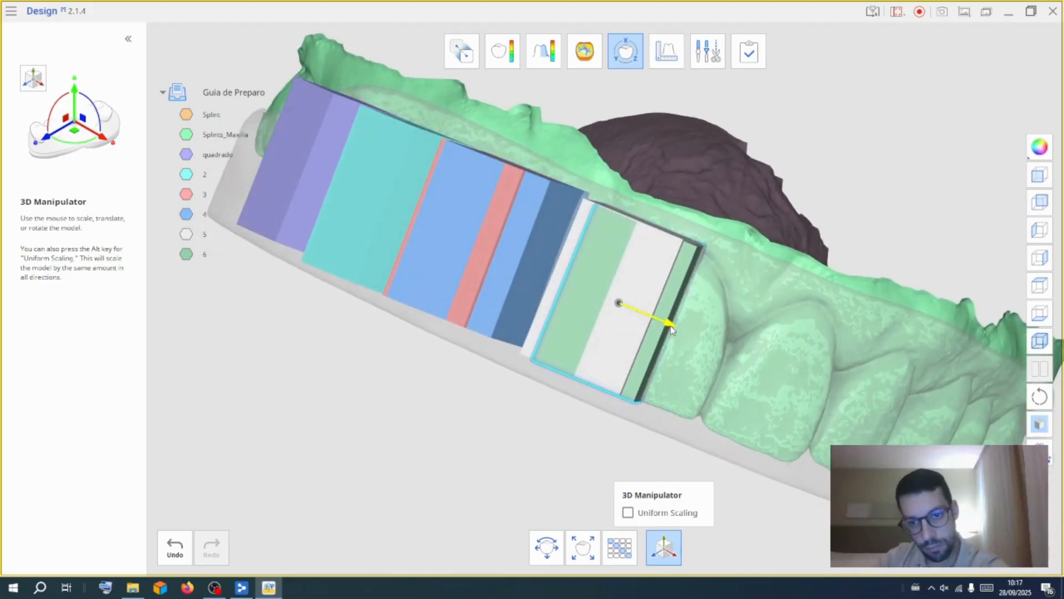
right_drag(643, 436, 667, 255)
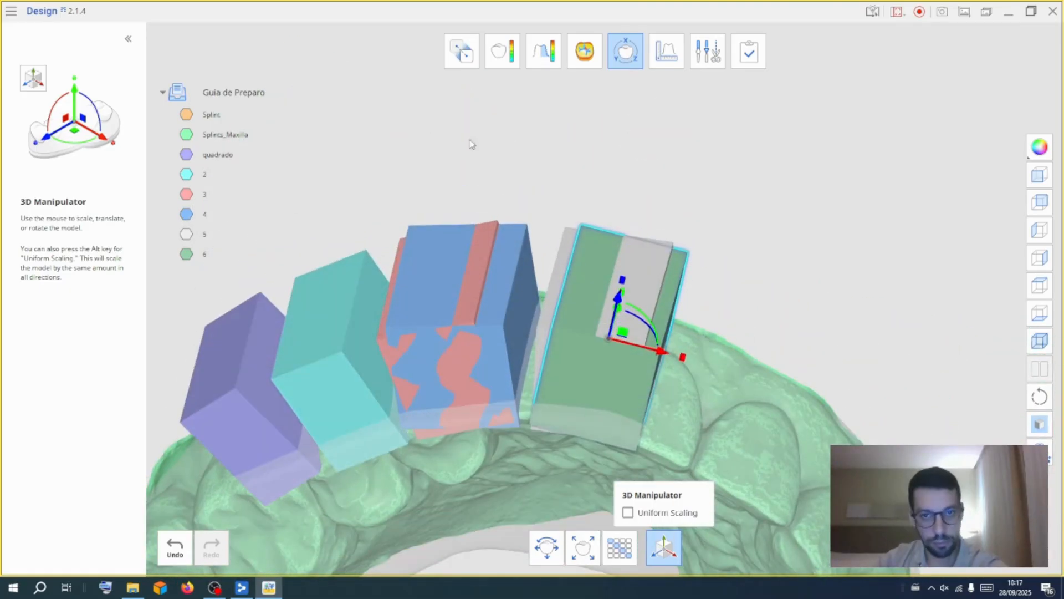
click(623, 62)
Duplicate block 6 into 7, then duplicate block 7 and name the copy 8
right_click(193, 256)
click(308, 372)
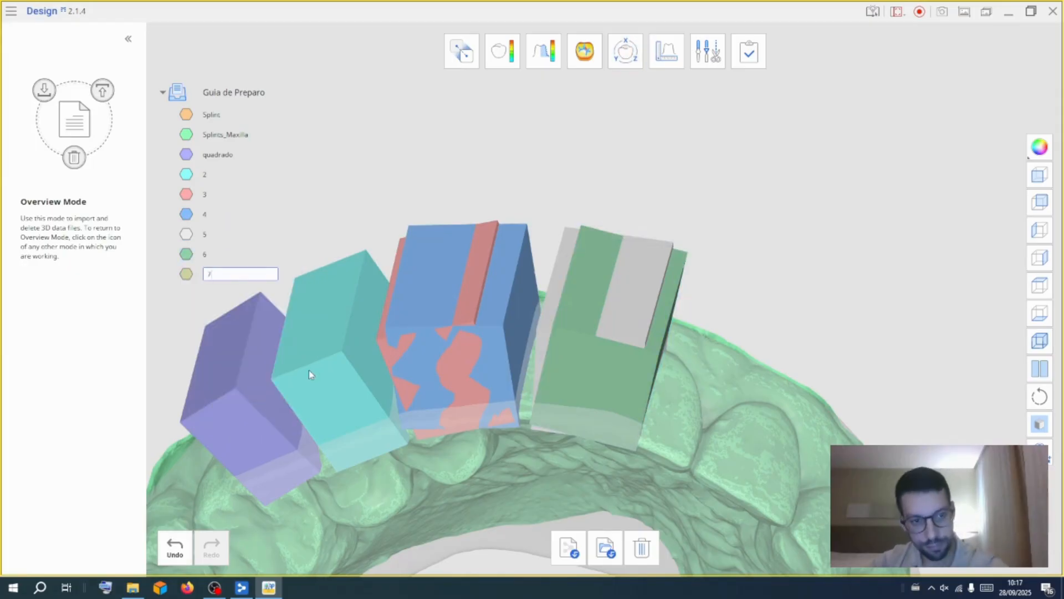
right_click(194, 274)
click(238, 401)
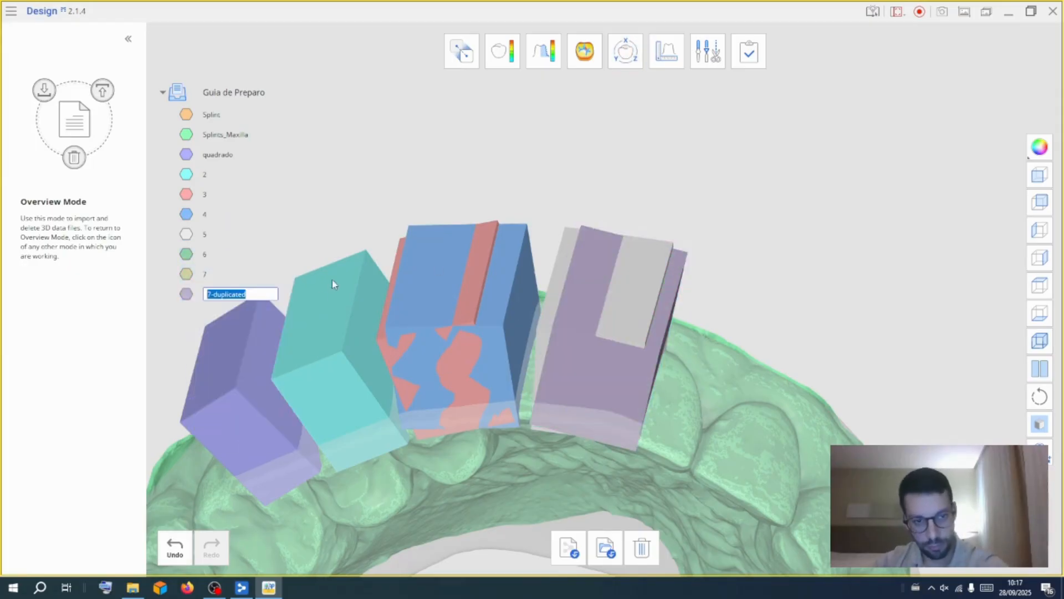
text(8)
key(Return)
Select block 7 in the 3D Manipulator and move it over the next tooth beside block 6
click(626, 51)
click(503, 256)
click(736, 488)
drag(662, 351, 750, 418)
right_drag(750, 417, 596, 309)
drag(763, 338, 770, 348)
drag(771, 393, 789, 404)
right_drag(760, 250, 733, 187)
drag(759, 248, 754, 258)
right_drag(780, 187, 601, 332)
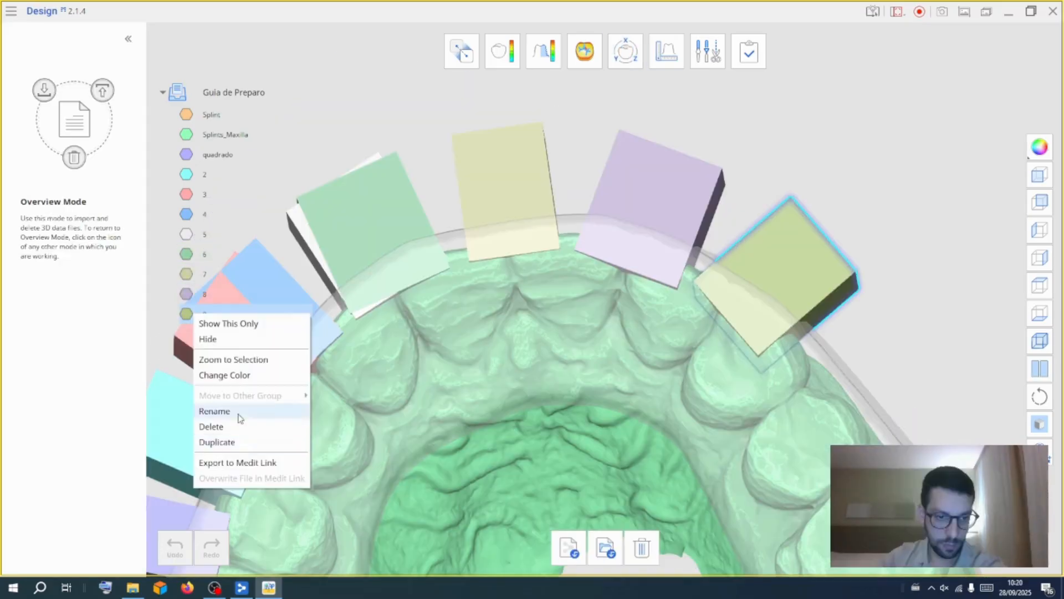
Name the new duplicate block 10 and move it with the 3D Manipulator over the next posterior tooth
click(238, 415)
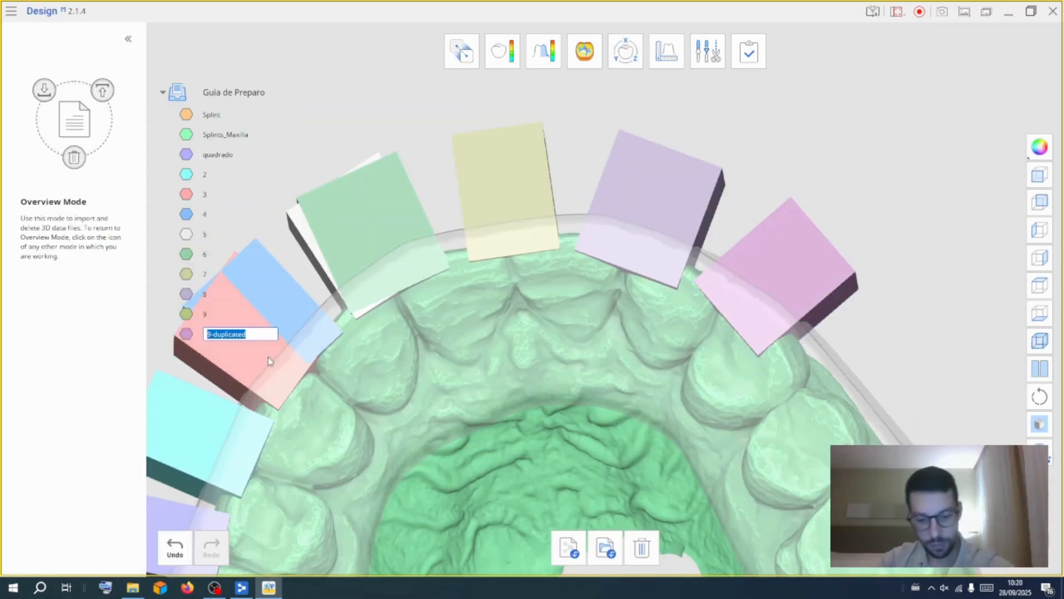
key(Return)
click(625, 51)
click(736, 490)
drag(812, 327, 866, 447)
drag(902, 374, 904, 375)
drag(905, 439, 880, 406)
right_drag(746, 446, 720, 474)
middle_drag(485, 510, 563, 370)
mouse_move(563, 370)
right_down()
mouse_move(561, 385)
mouse_move(561, 363)
right_up()
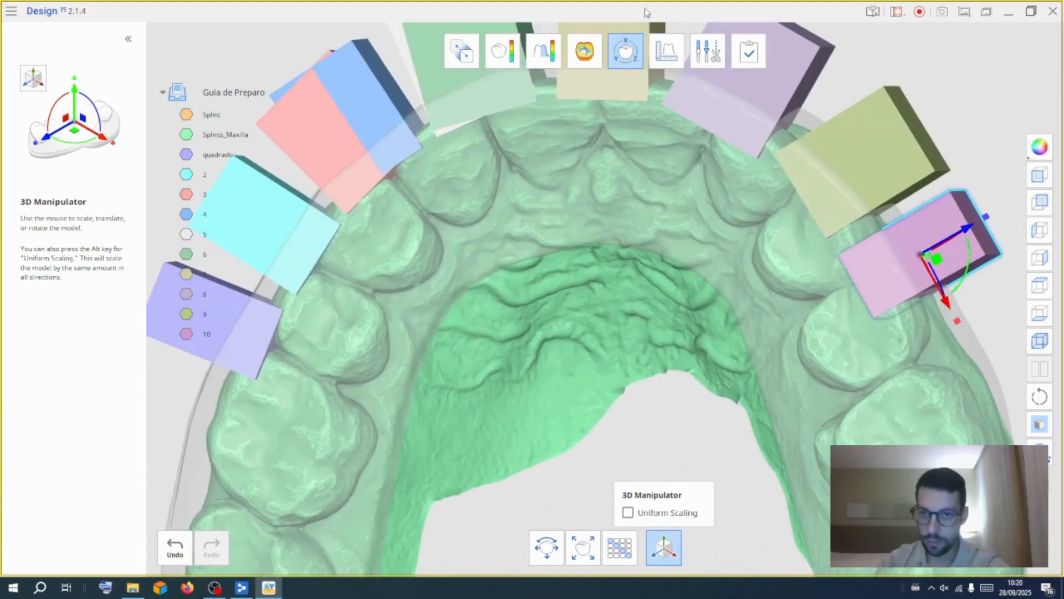
click(631, 47)
Duplicate block 10 and position the copy 11 over the last posterior tooth with the 3D Manipulator
right_click(204, 334)
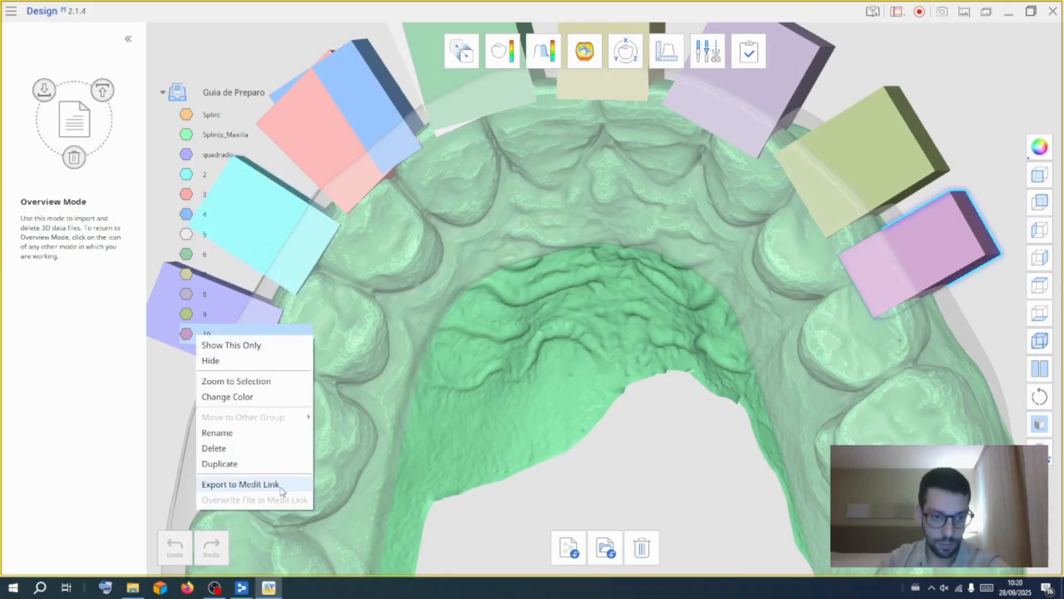
click(216, 463)
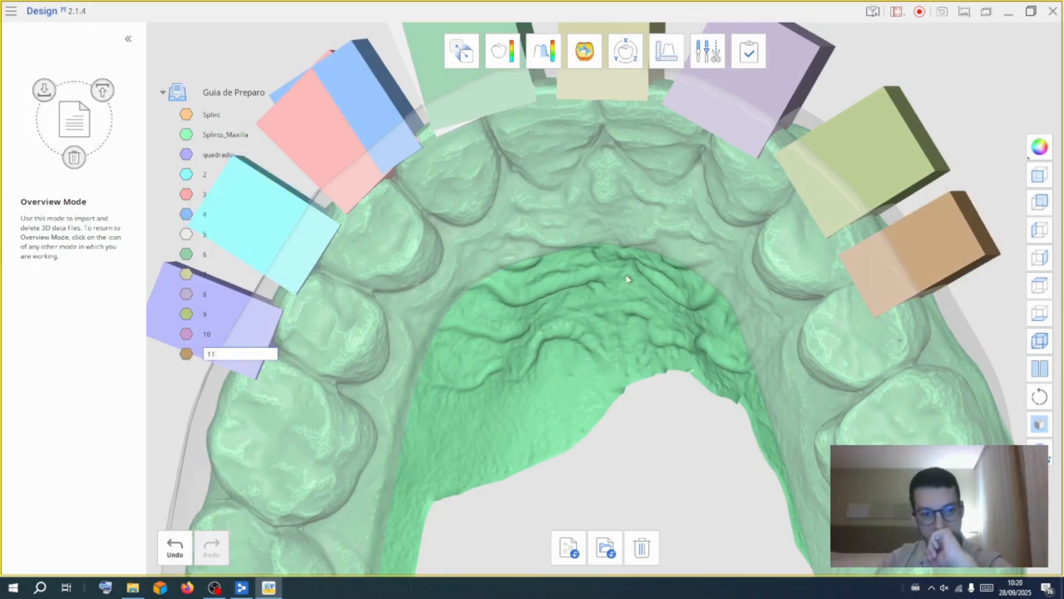
key(Return)
click(625, 52)
click(338, 352)
click(739, 497)
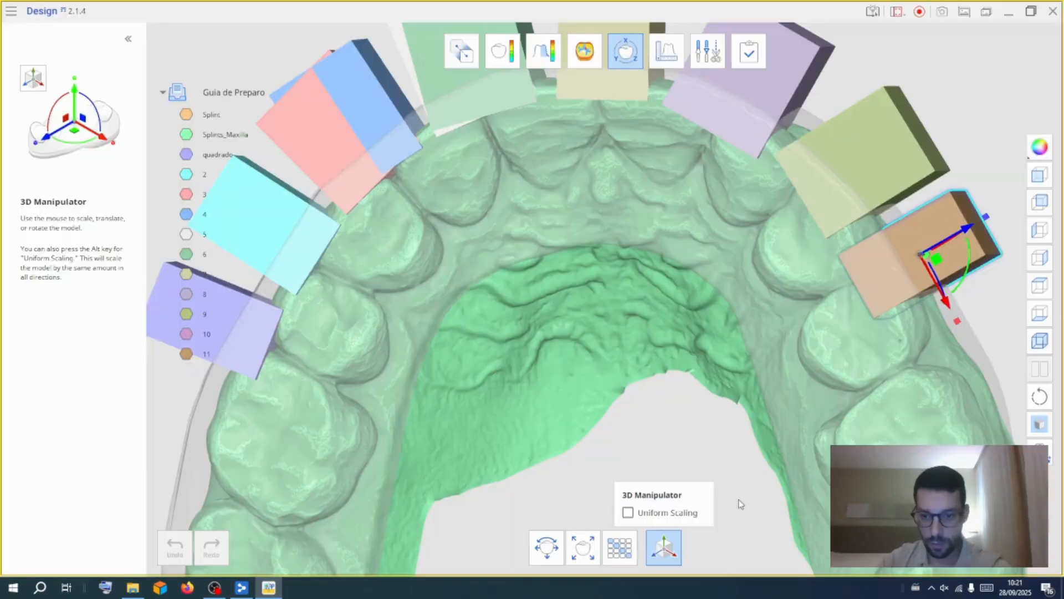
drag(945, 311, 972, 390)
right_drag(909, 388, 473, 296)
drag(701, 379, 686, 382)
mouse_move(690, 382)
right_down()
mouse_move(806, 370)
mouse_move(693, 375)
right_up()
drag(687, 375, 676, 379)
mouse_move(677, 378)
right_down()
mouse_move(724, 371)
mouse_move(692, 369)
right_up()
click(624, 56)
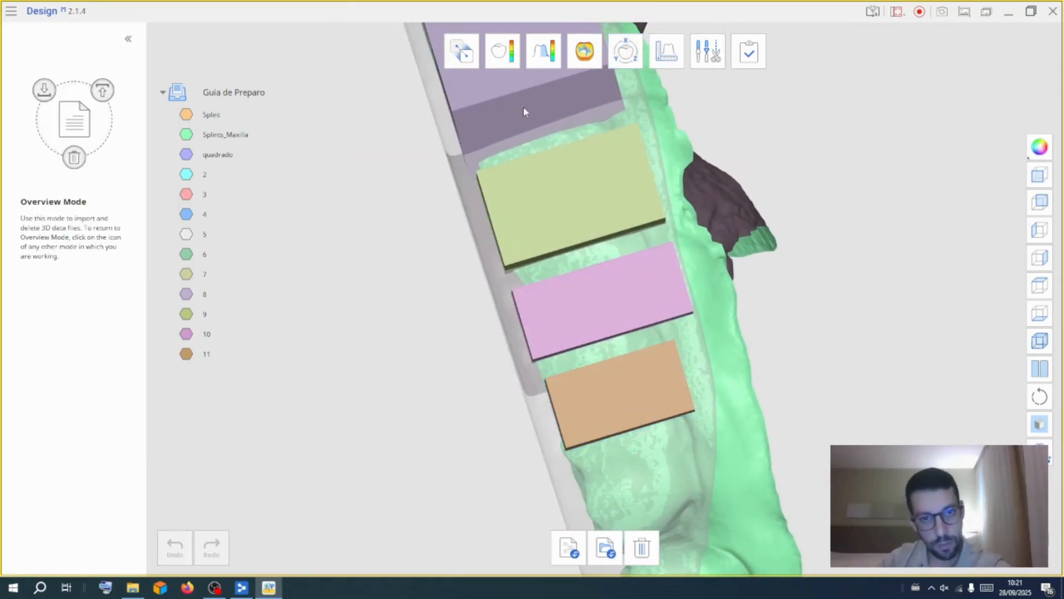
Adjust block 10's position slightly with the 3D Manipulator
right_click(217, 336)
click(626, 51)
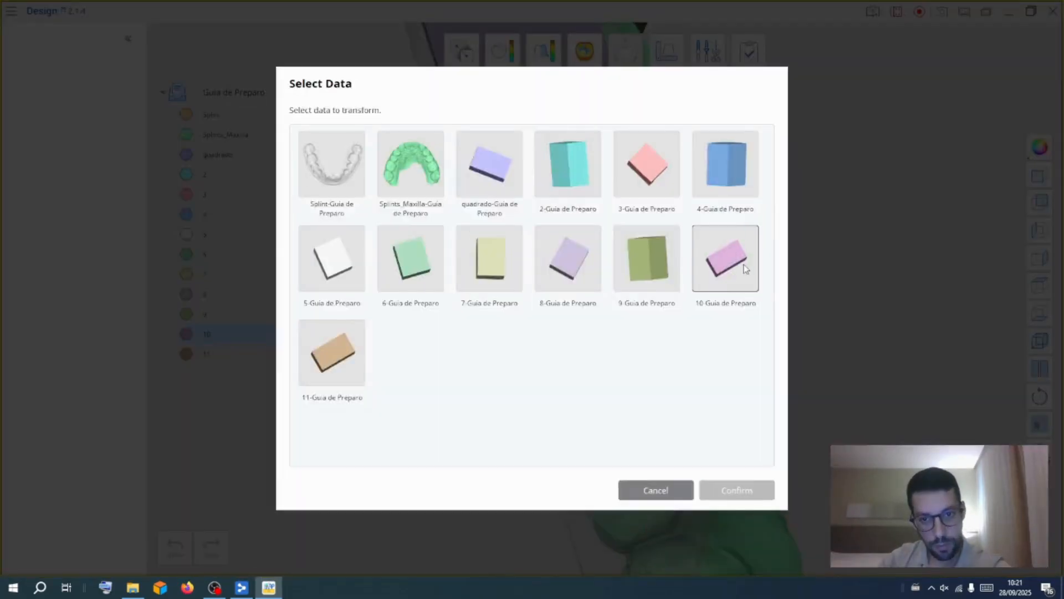
click(736, 490)
drag(671, 281, 657, 291)
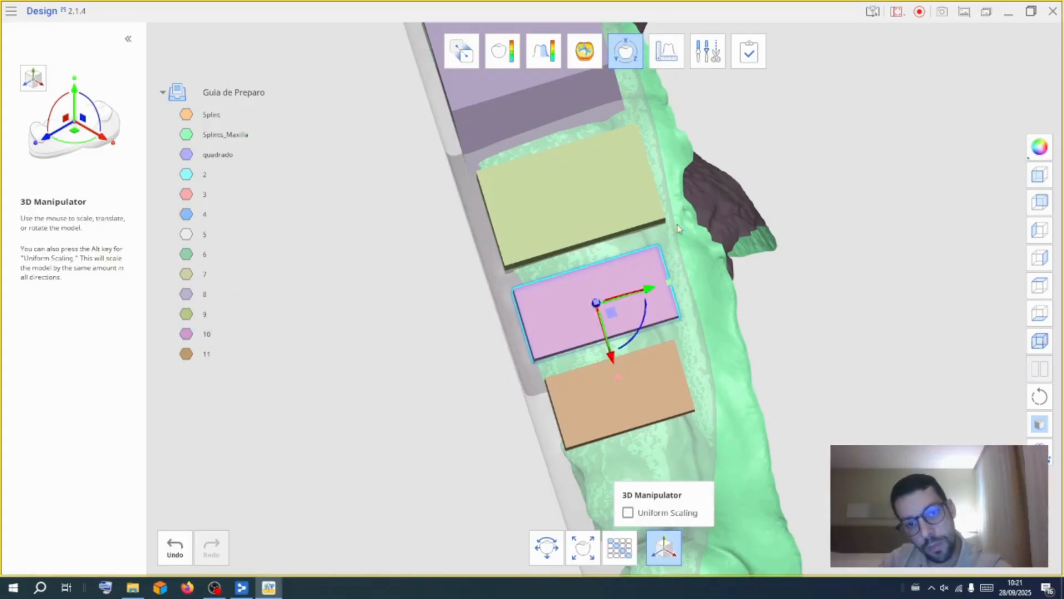
click(635, 55)
Select block 9 in the 3D Manipulator and shift it closer to block 10
click(627, 51)
click(643, 256)
click(736, 490)
drag(625, 184, 619, 185)
right_drag(706, 238, 725, 313)
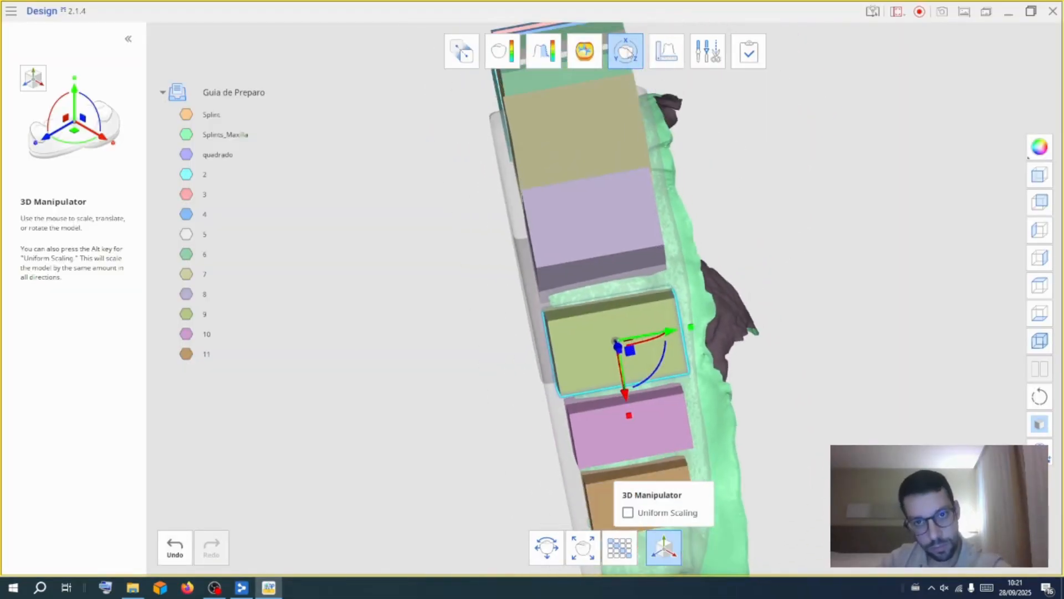
click(629, 52)
right_drag(366, 392, 876, 233)
right_drag(475, 355, 796, 350)
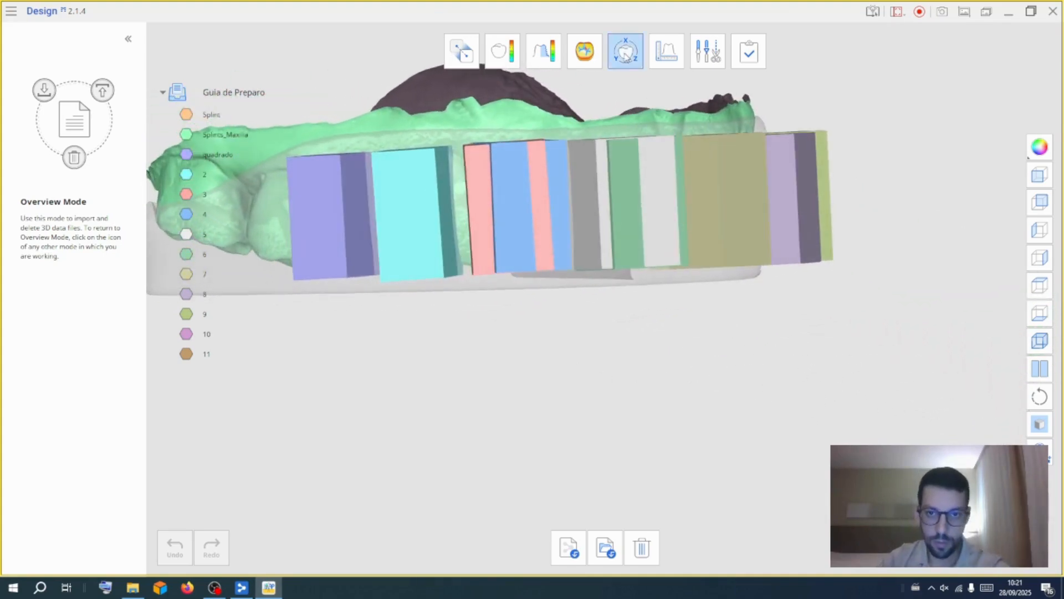
click(625, 50)
click(728, 166)
click(737, 490)
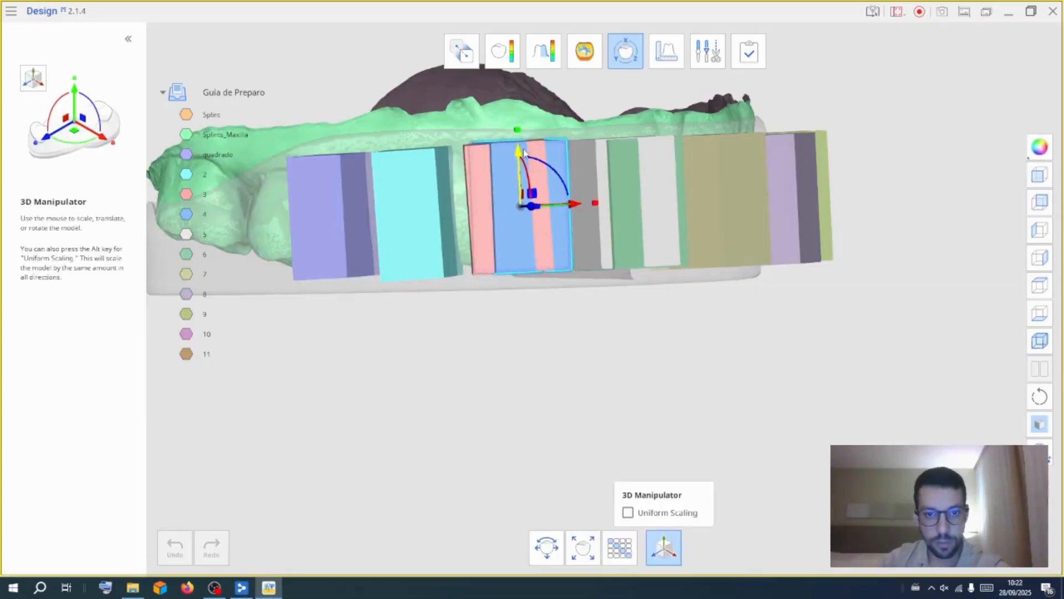
click(629, 64)
Select block 3 in the 3D Manipulator and reposition it between blocks 2 and 4
click(630, 65)
click(647, 166)
click(736, 490)
drag(507, 160, 507, 161)
right_drag(668, 355, 602, 83)
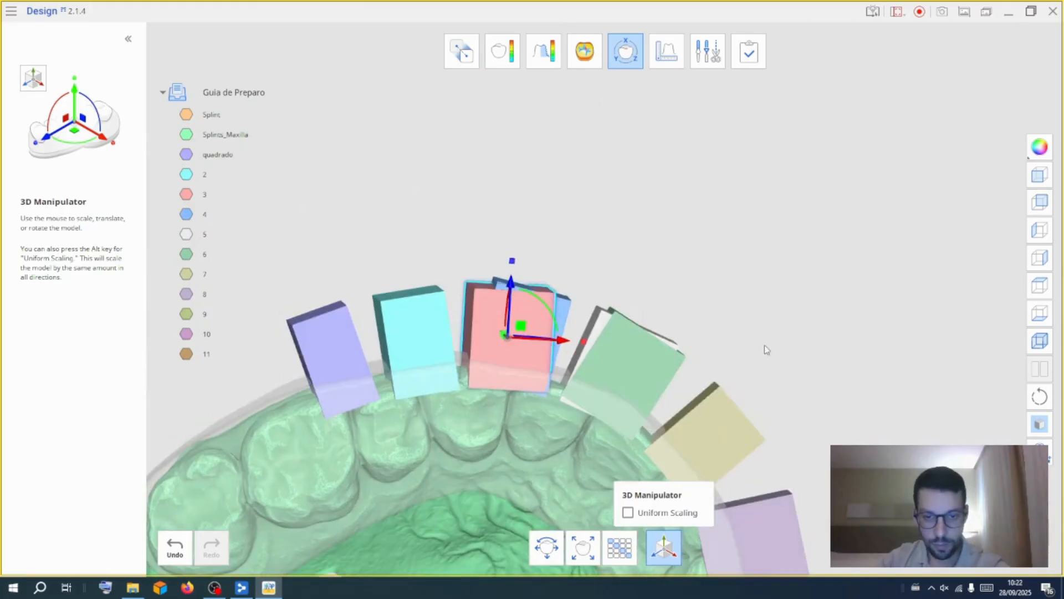
click(625, 51)
Use the Boolean Cut to subtract all the blocks, from quadrado to 11, from the Splint
right_drag(749, 295, 627, 330)
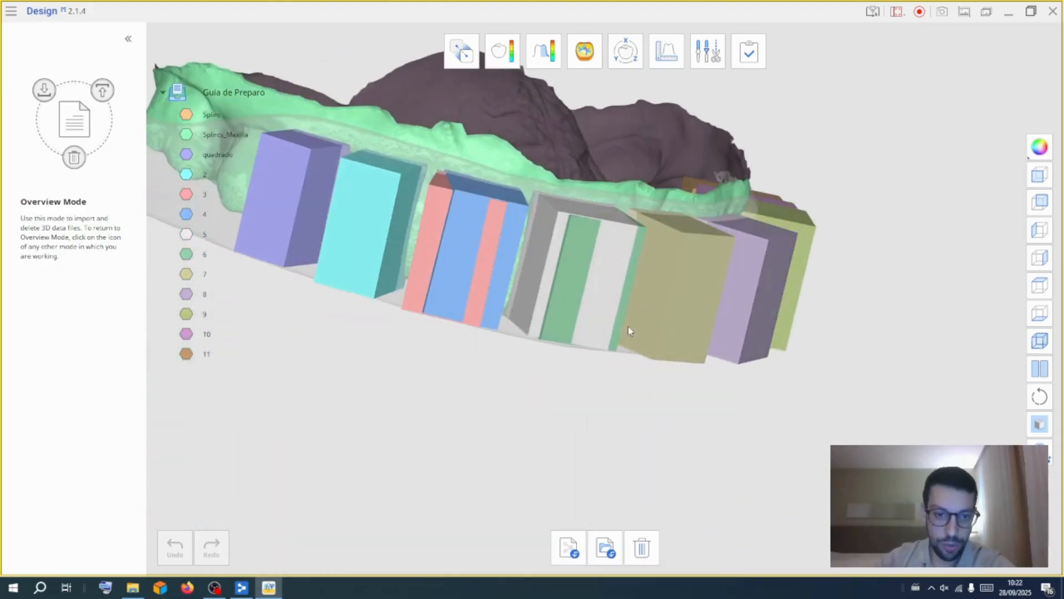
right_drag(905, 280, 728, 288)
right_drag(652, 389, 659, 233)
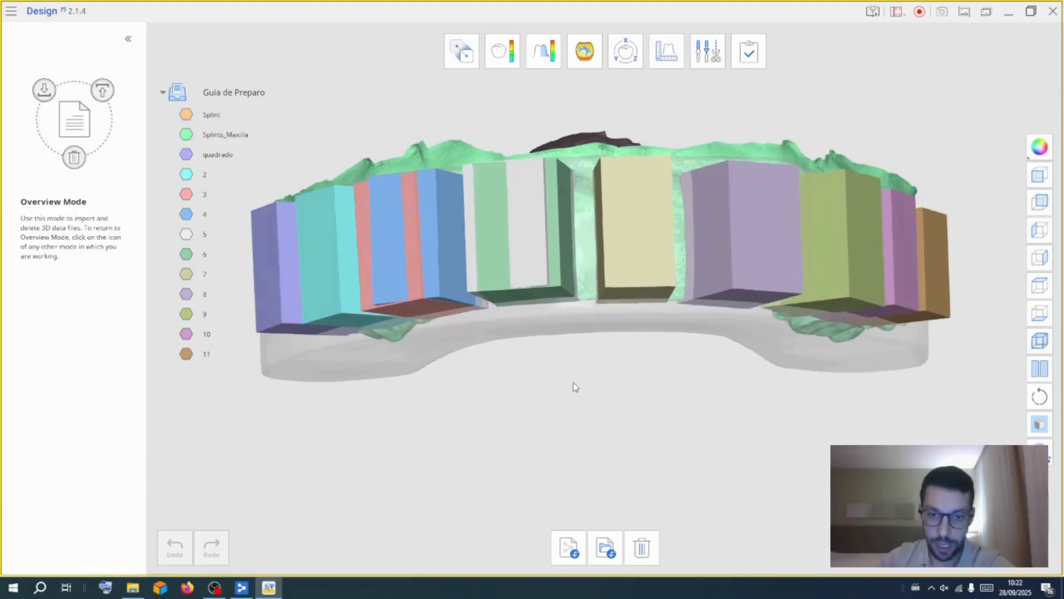
right_drag(568, 389, 450, 403)
right_drag(696, 494, 610, 510)
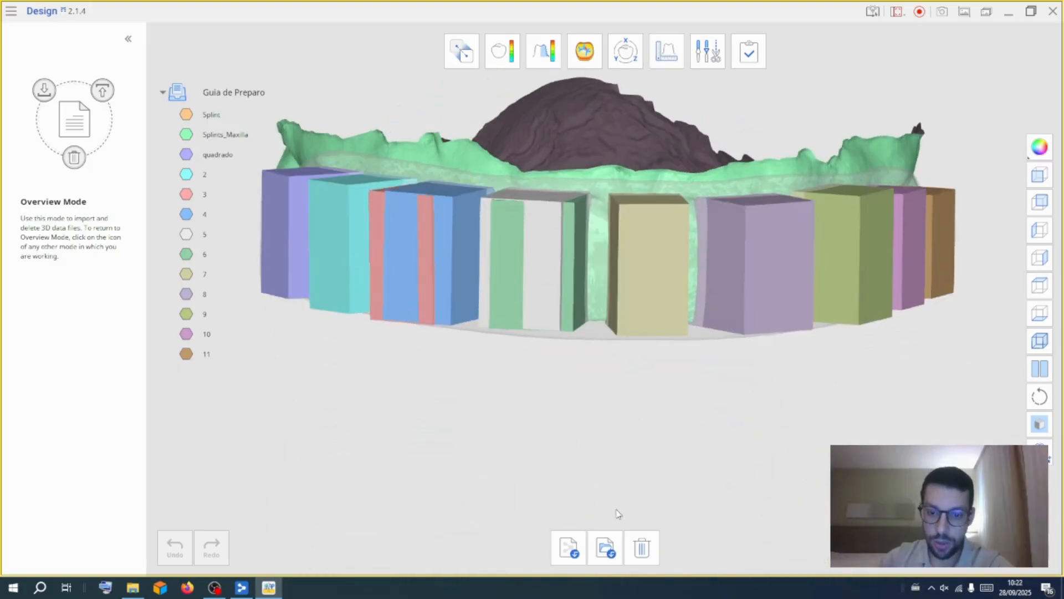
click(708, 55)
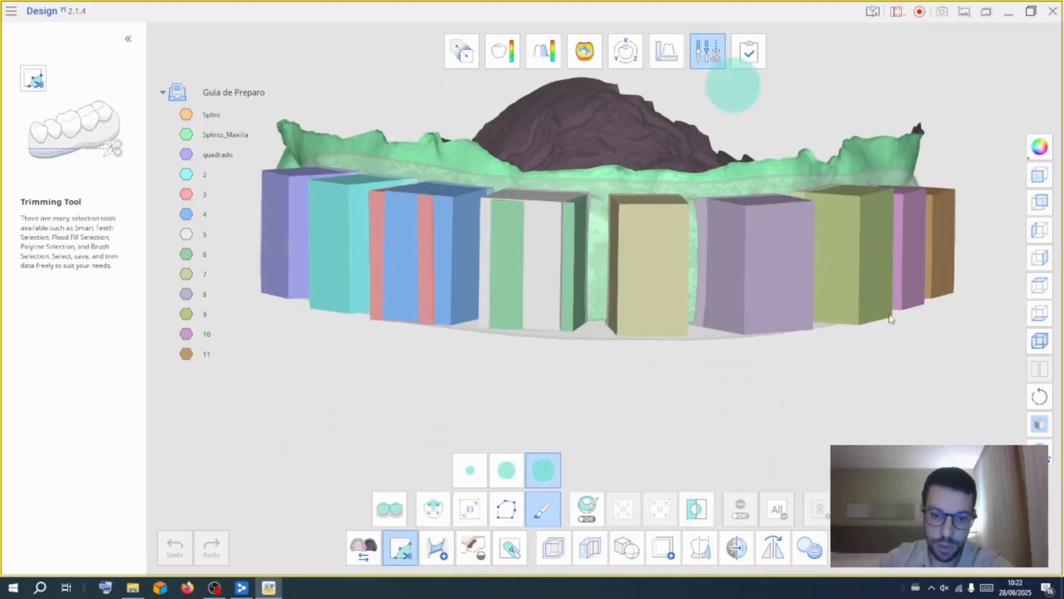
click(626, 548)
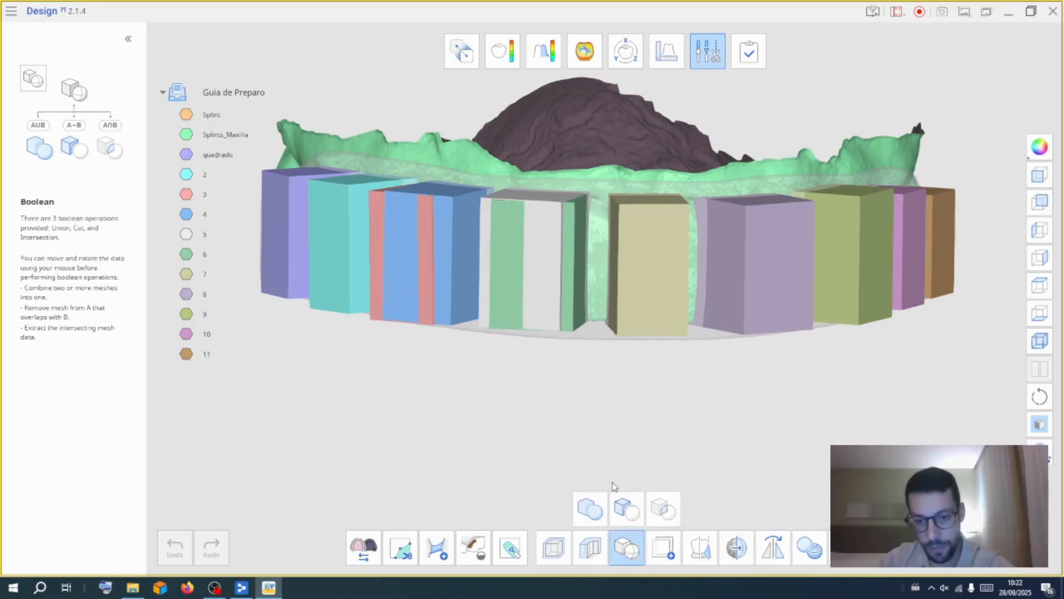
click(632, 510)
drag(286, 171, 319, 400)
click(459, 154)
click(552, 148)
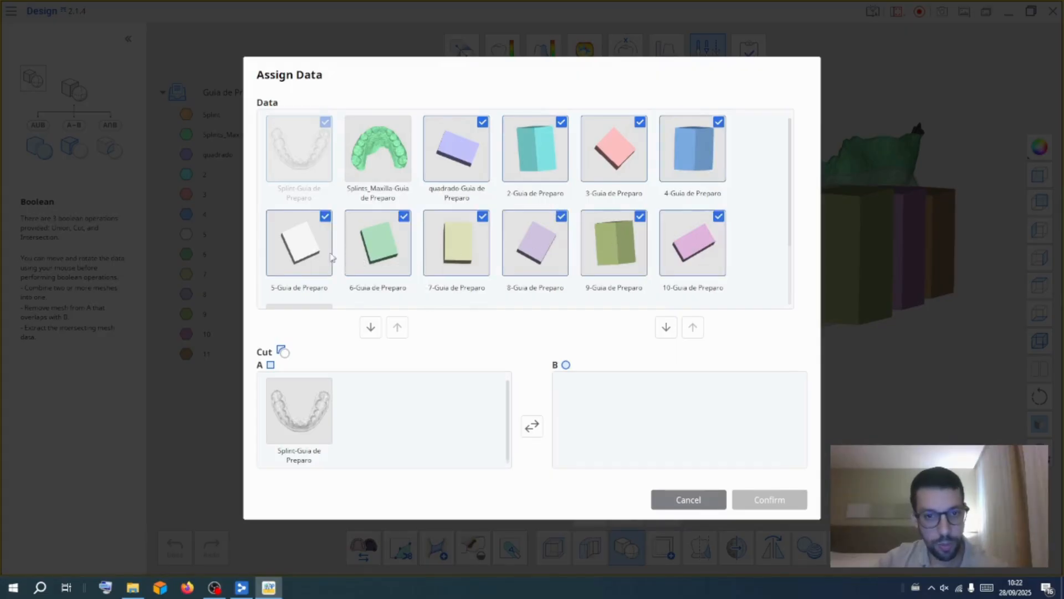
scroll(791, 254, down, 2)
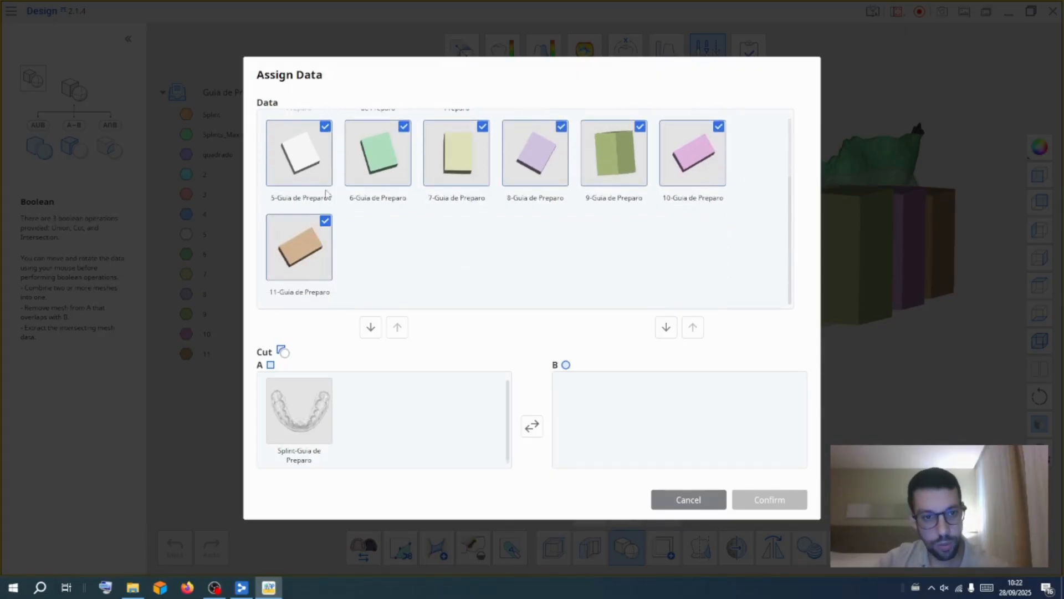
drag(305, 161, 607, 391)
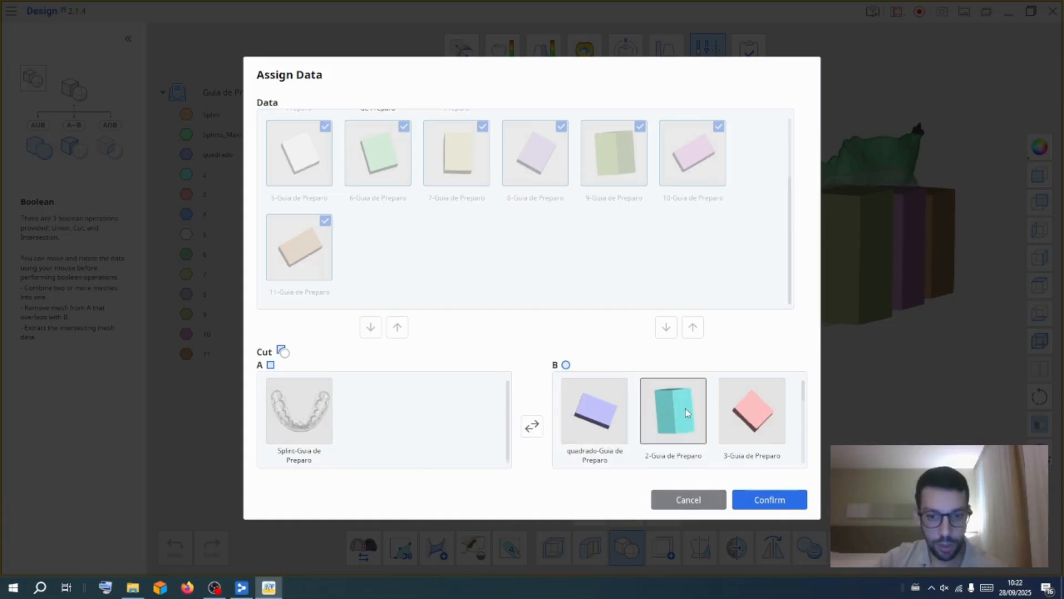
click(768, 500)
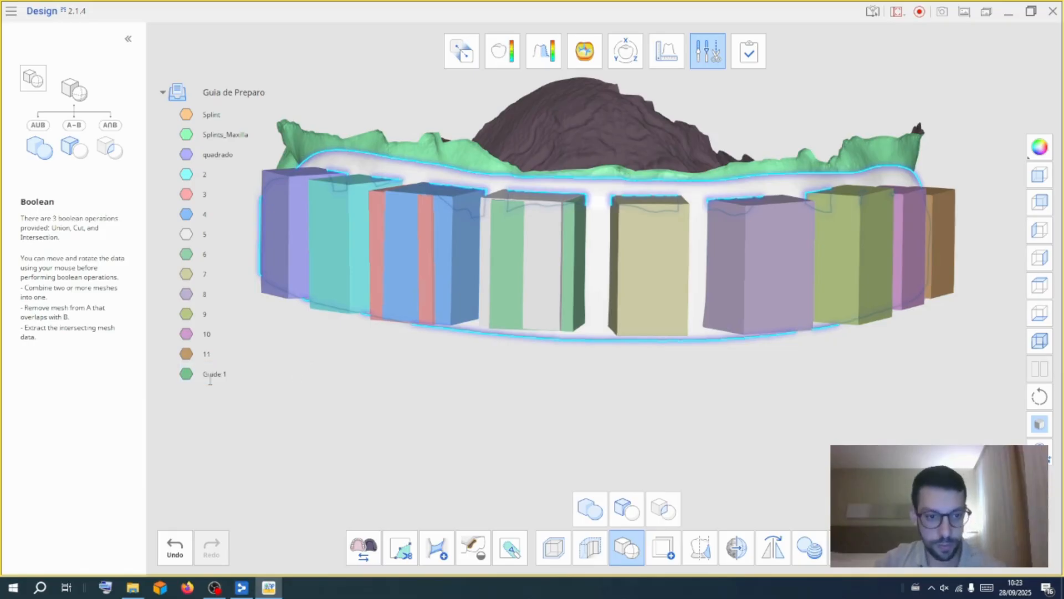
Show only the resulting Guide 1, then also display the Splint
right_click(210, 376)
click(228, 383)
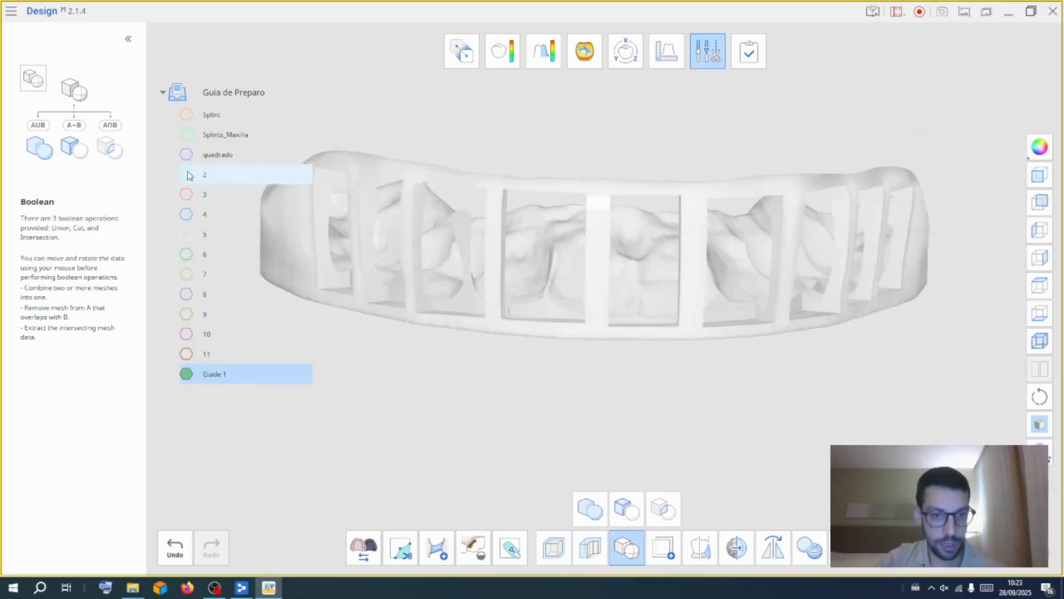
click(187, 114)
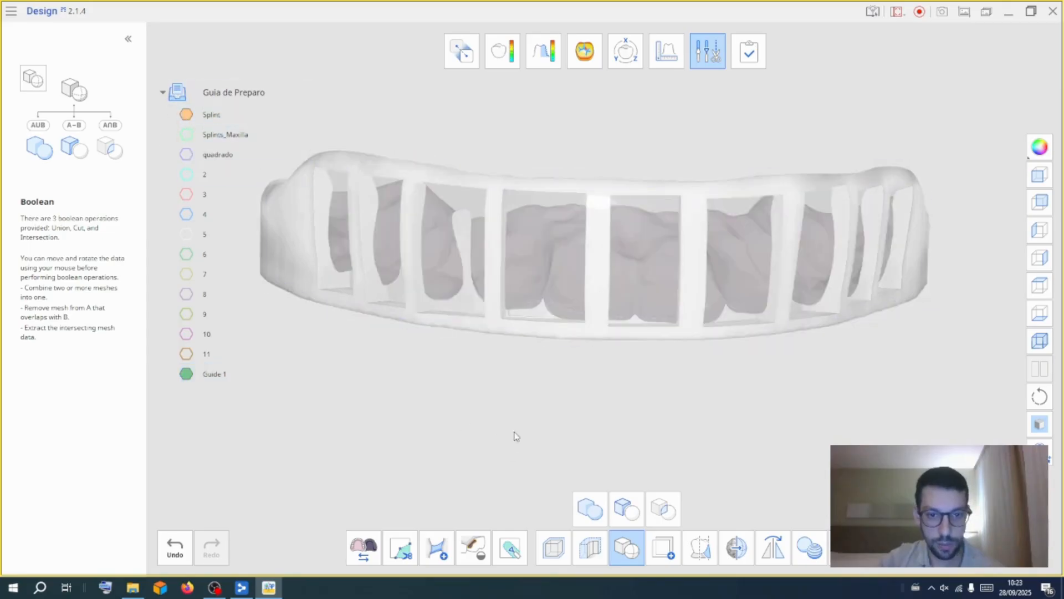
Show the maxilla with the cut guide and inspect the guide windows from several angles
click(187, 118)
click(187, 135)
right_drag(747, 393, 531, 153)
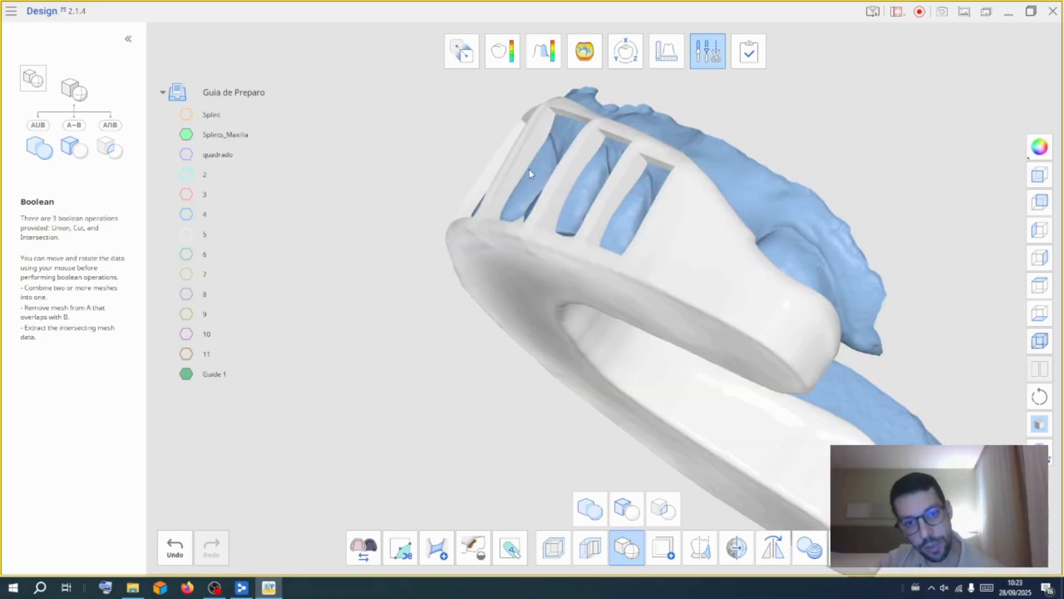
right_drag(884, 131, 789, 406)
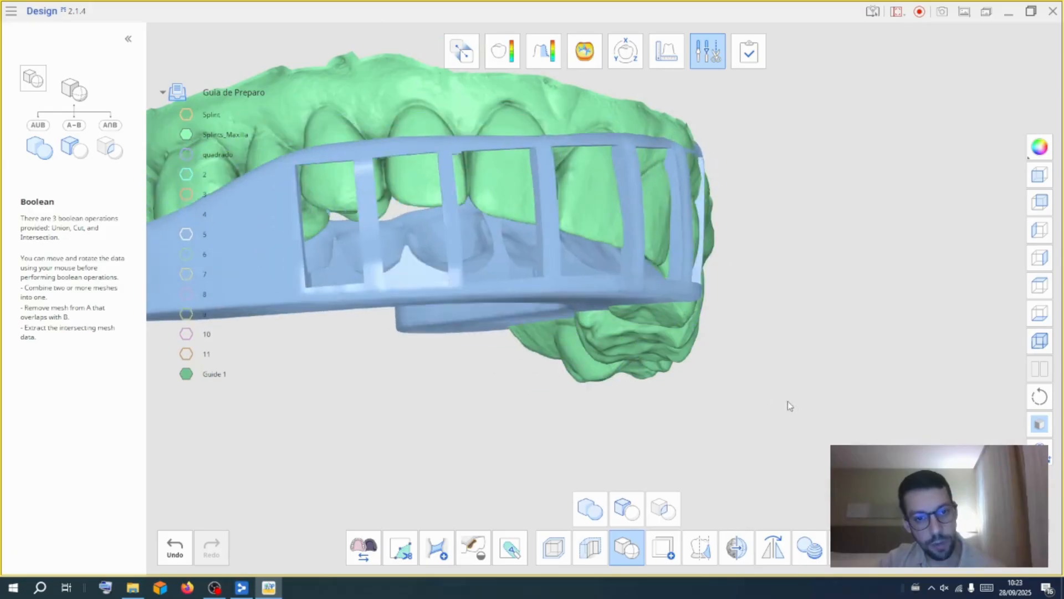
click(167, 533)
middle_drag(370, 436, 579, 421)
right_drag(654, 363, 709, 425)
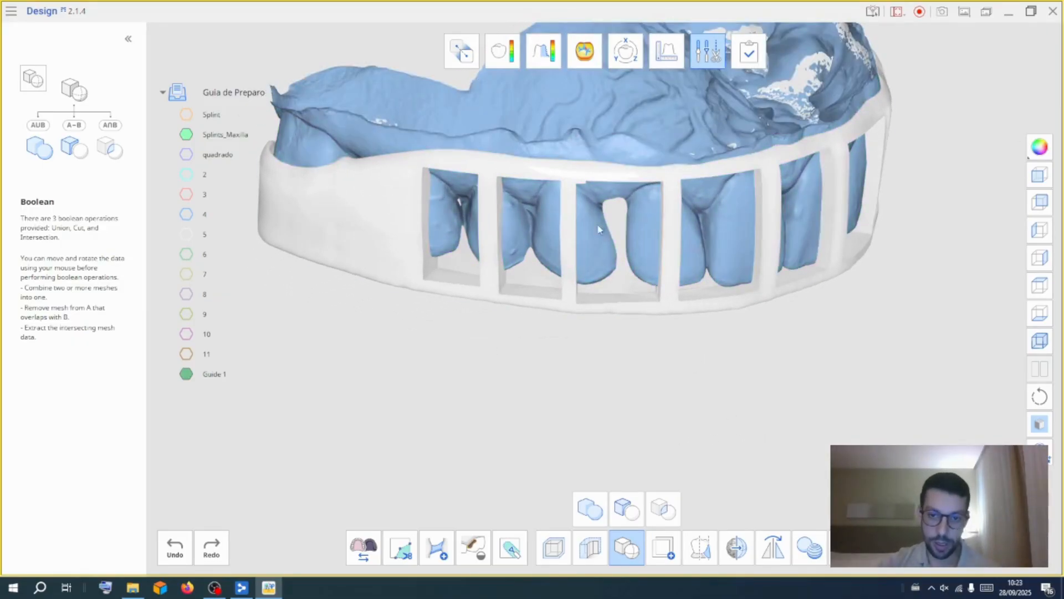
right_click(199, 376)
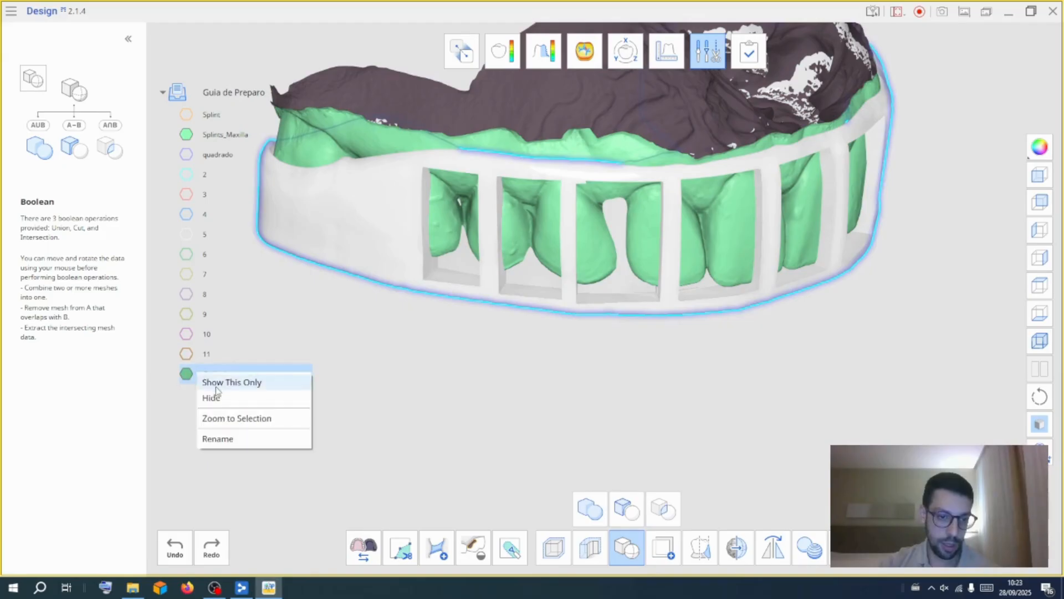
click(395, 383)
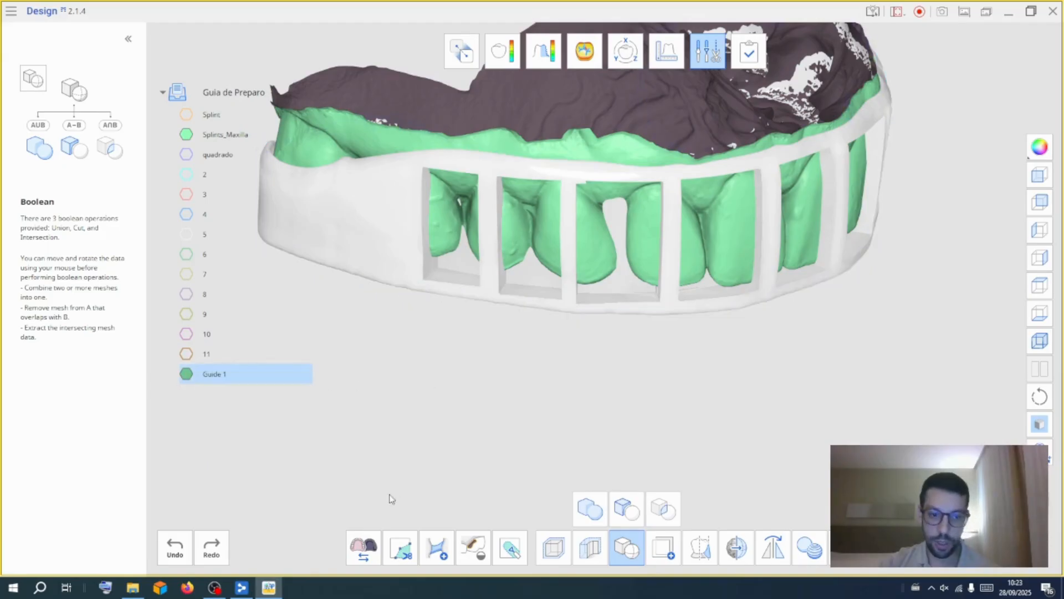
Return to the overview and delete Guide 1 from the data list
click(633, 553)
click(715, 54)
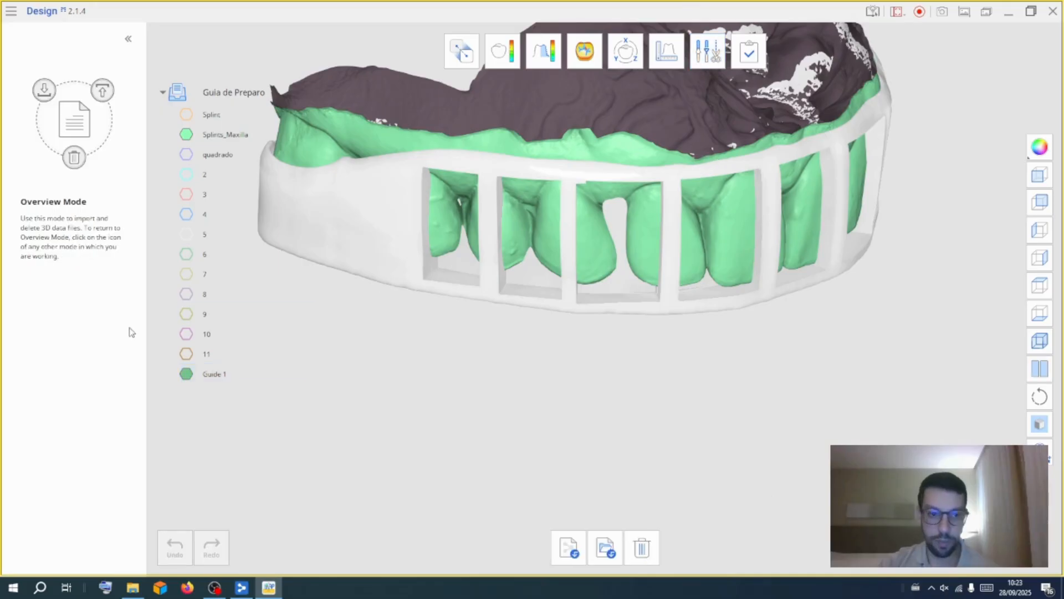
right_click(192, 373)
click(266, 482)
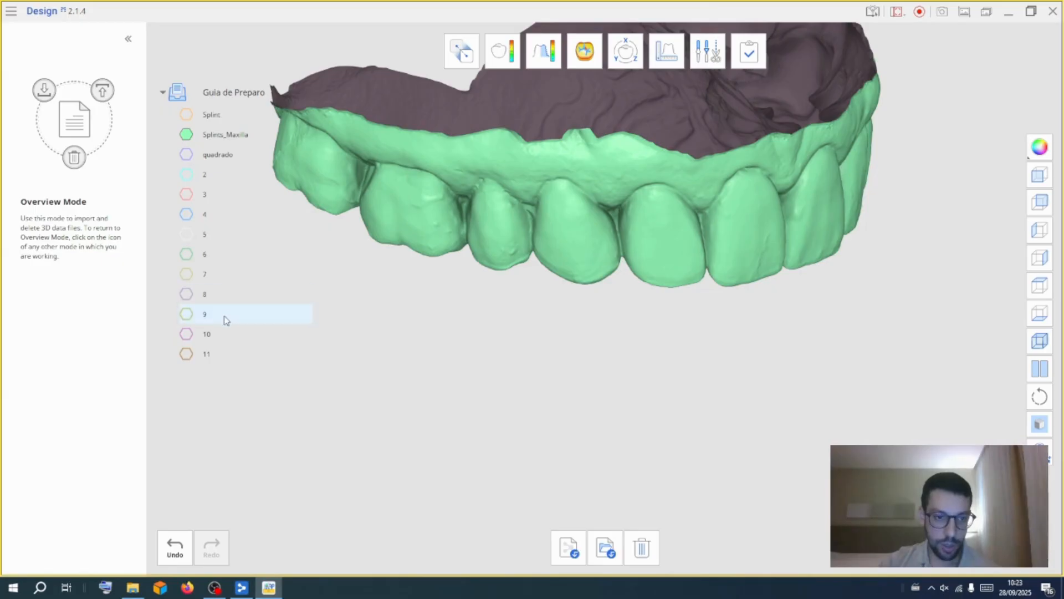
Show blocks 2, 3 and 4 and view them from above the arch
click(187, 175)
click(187, 195)
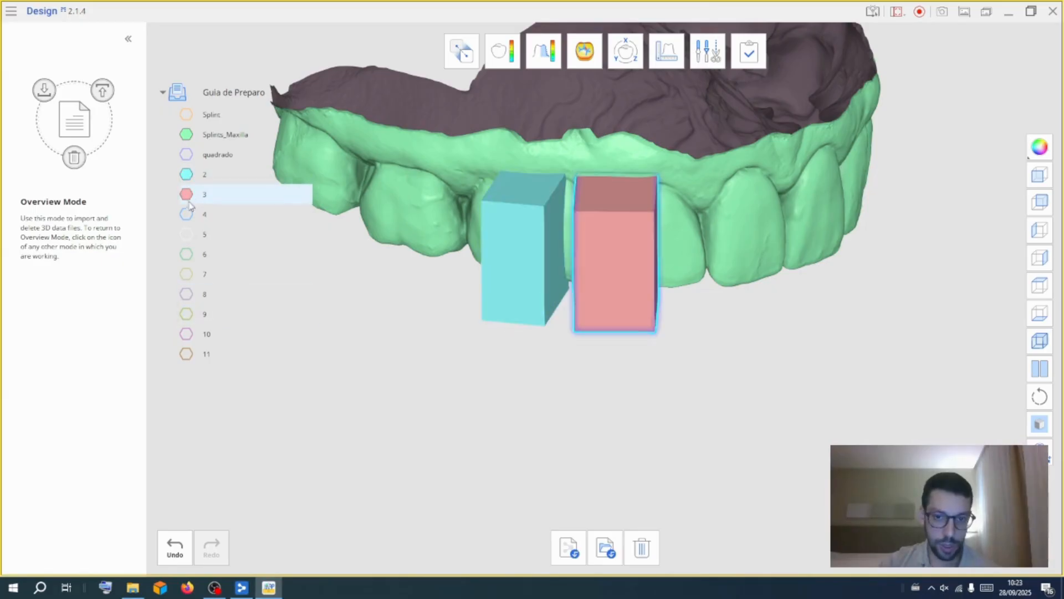
click(188, 215)
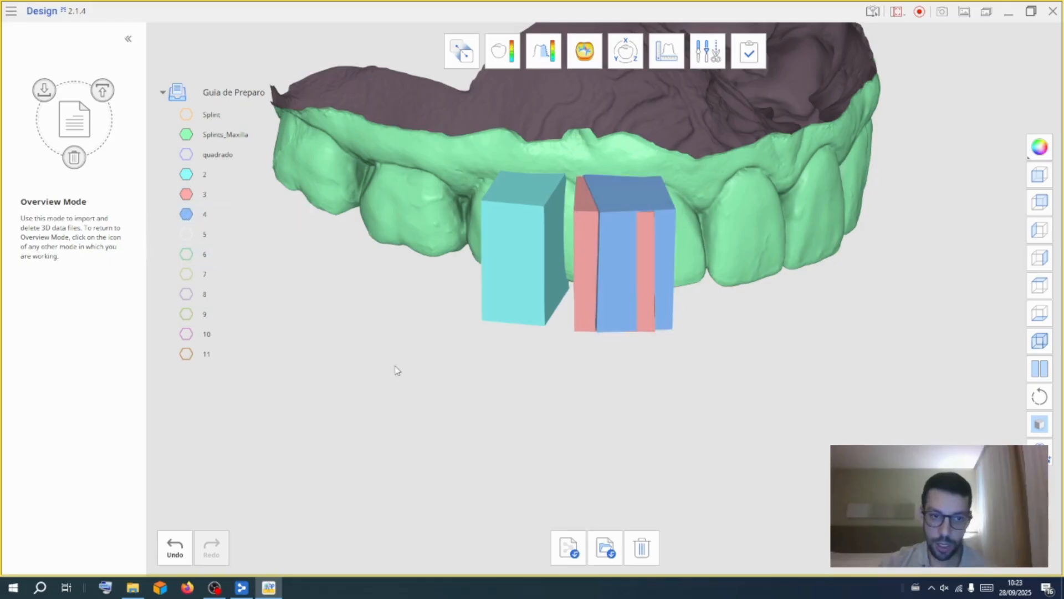
right_drag(475, 423, 735, 245)
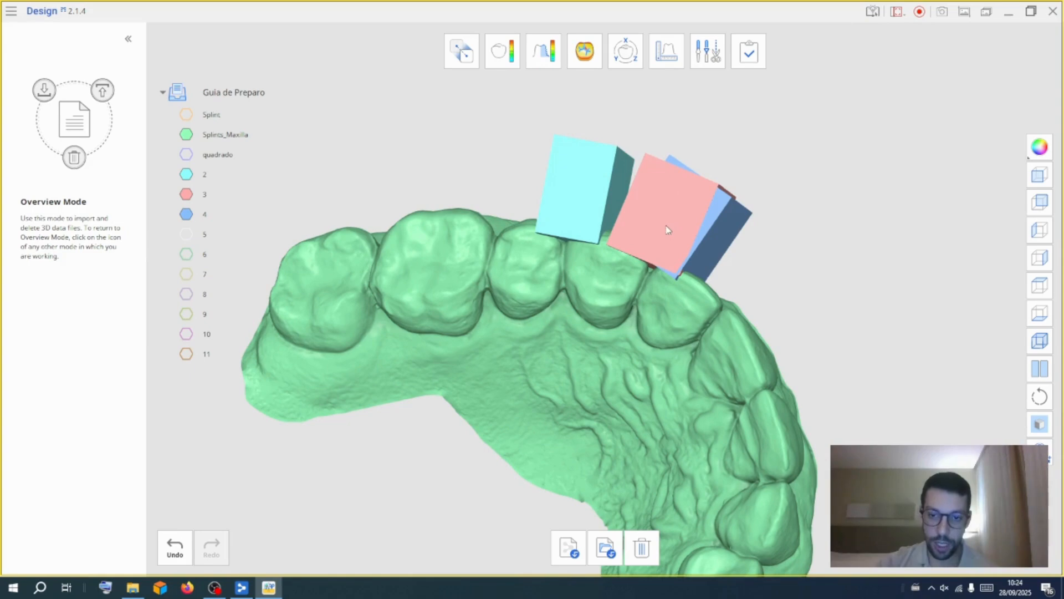
Select block 3 in the 3D Manipulator and nudge it slightly
click(703, 54)
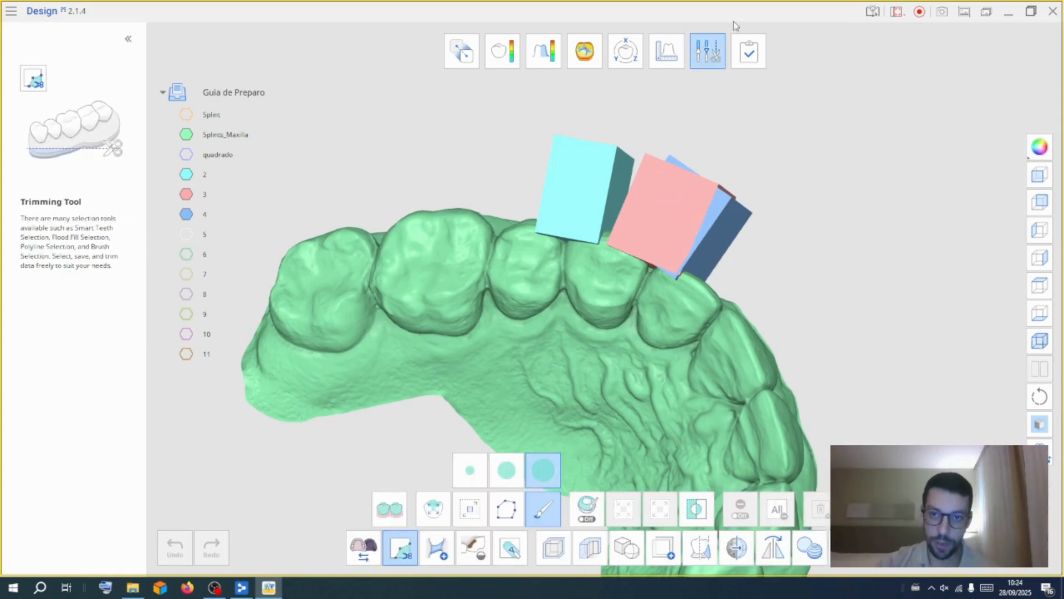
click(708, 51)
click(625, 51)
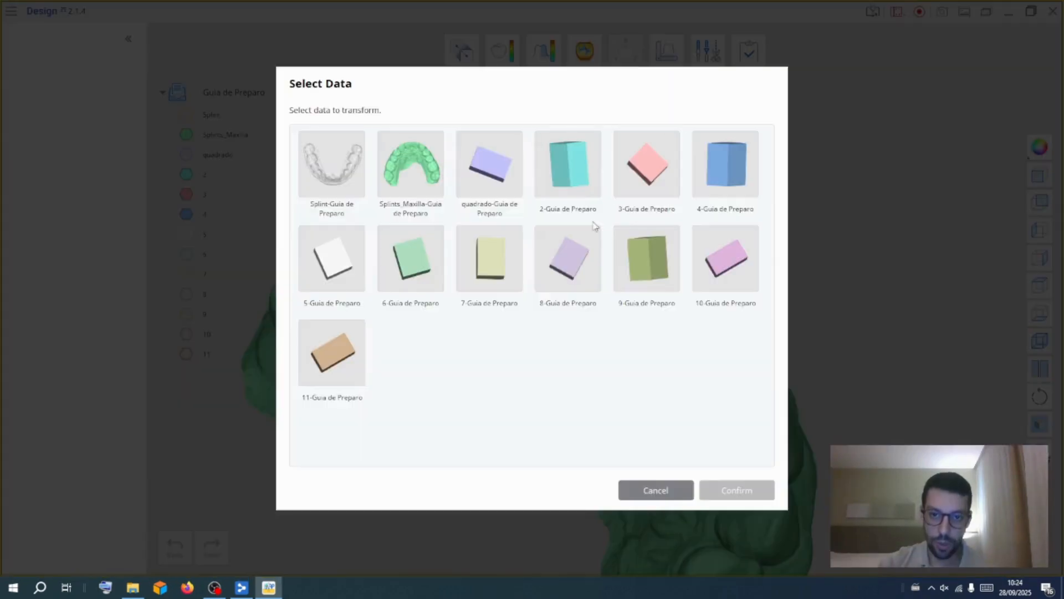
click(643, 165)
click(715, 489)
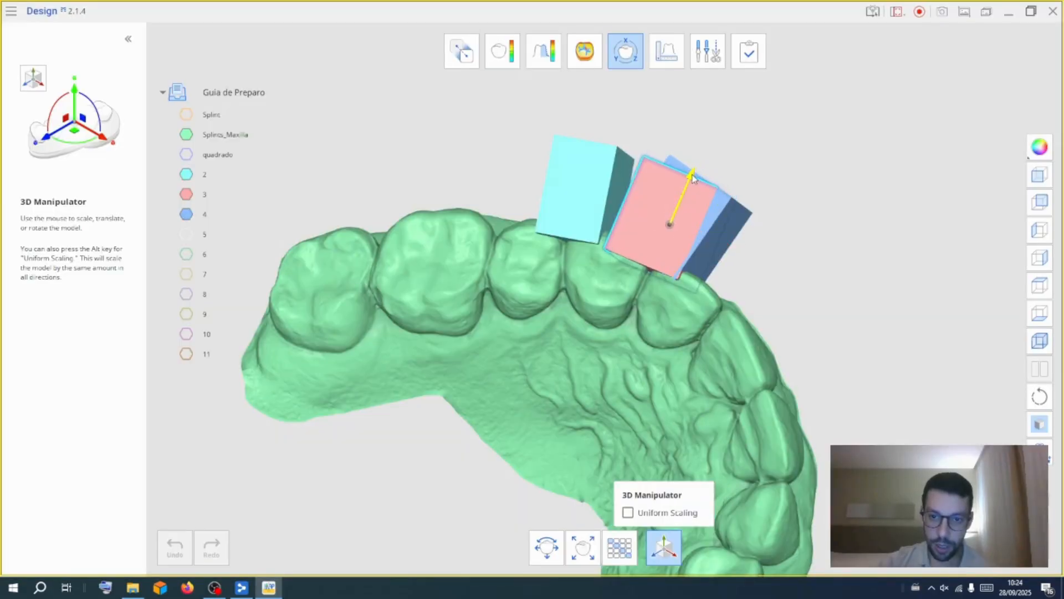
click(636, 60)
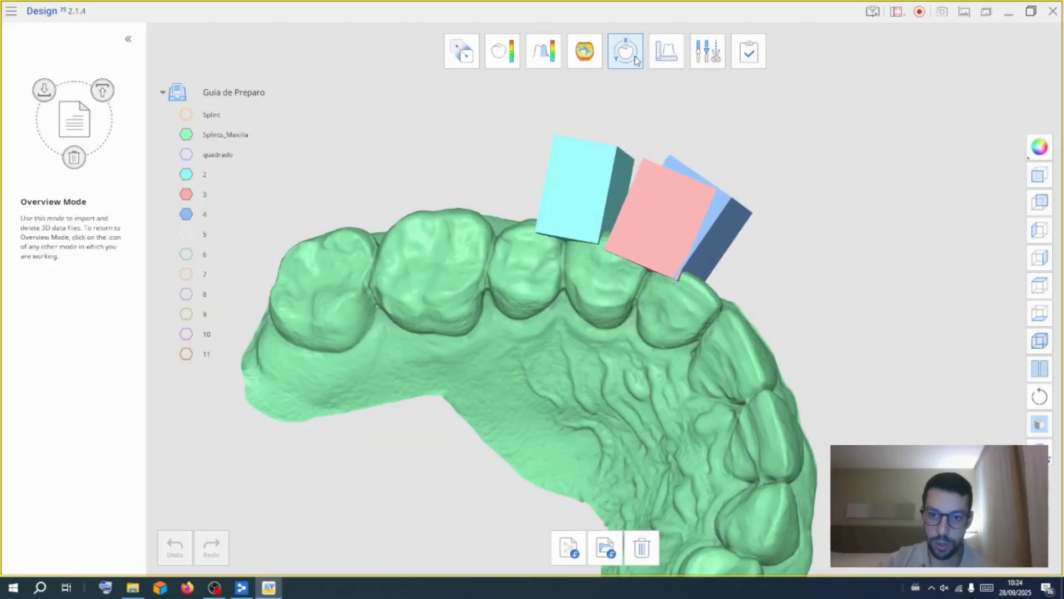
click(633, 65)
click(723, 167)
click(737, 490)
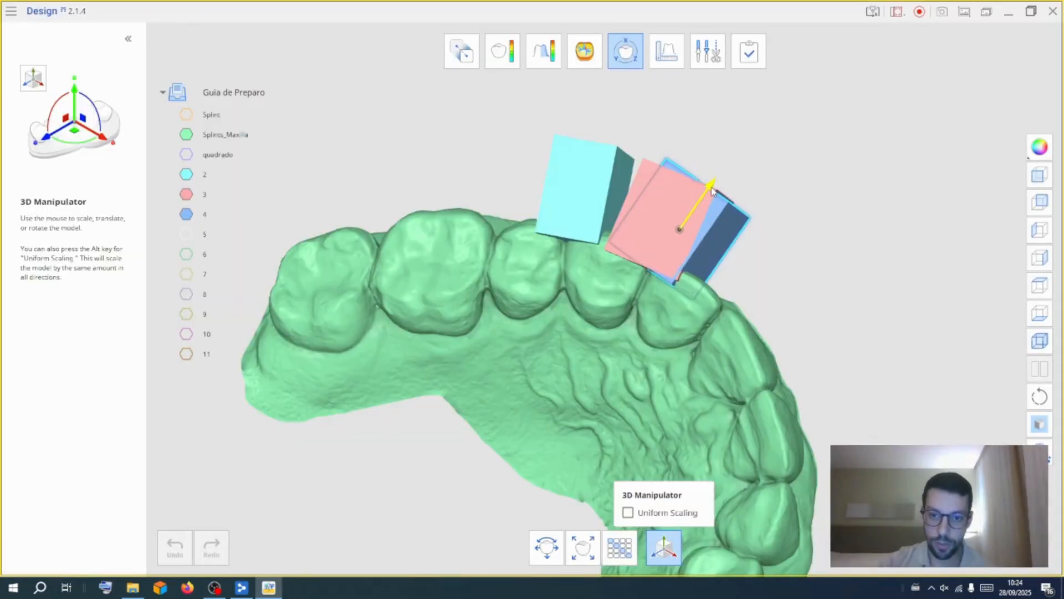
click(708, 51)
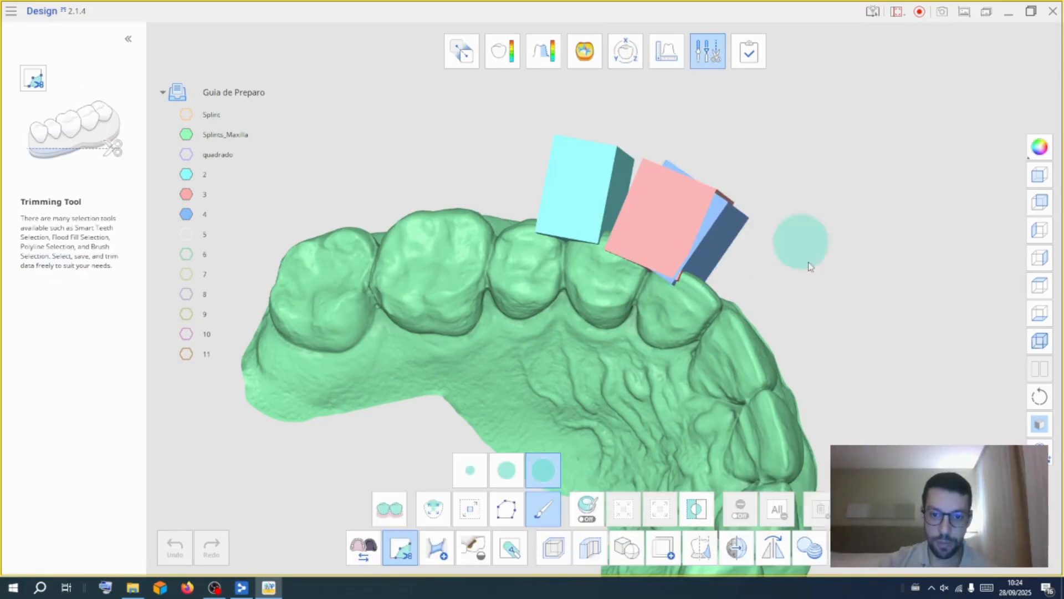
Run a Boolean Cut again, subtracting blocks quadrado through 11 from the Splint
click(628, 549)
click(622, 507)
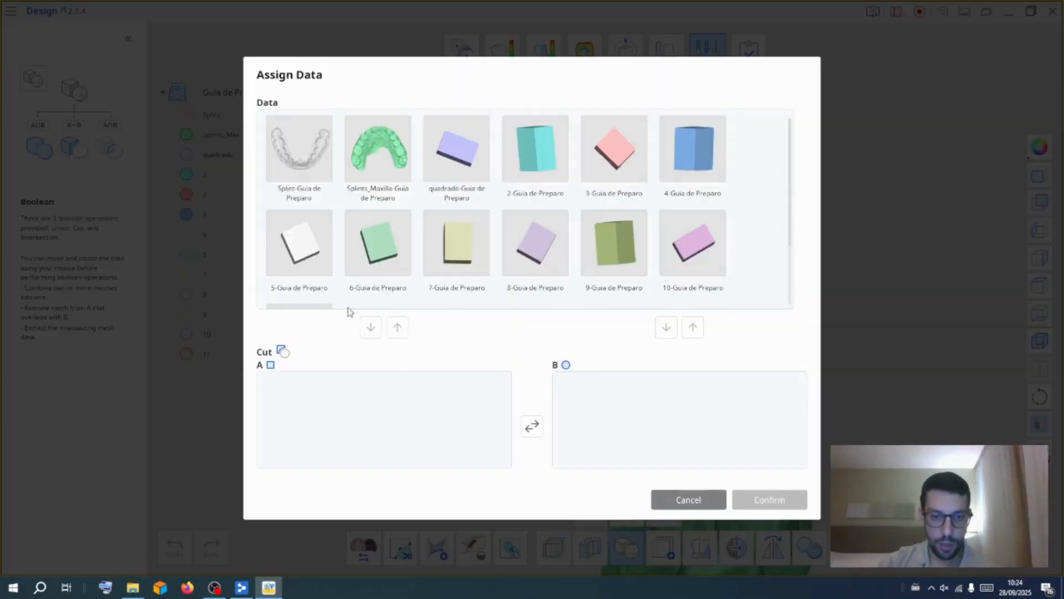
drag(293, 141, 334, 391)
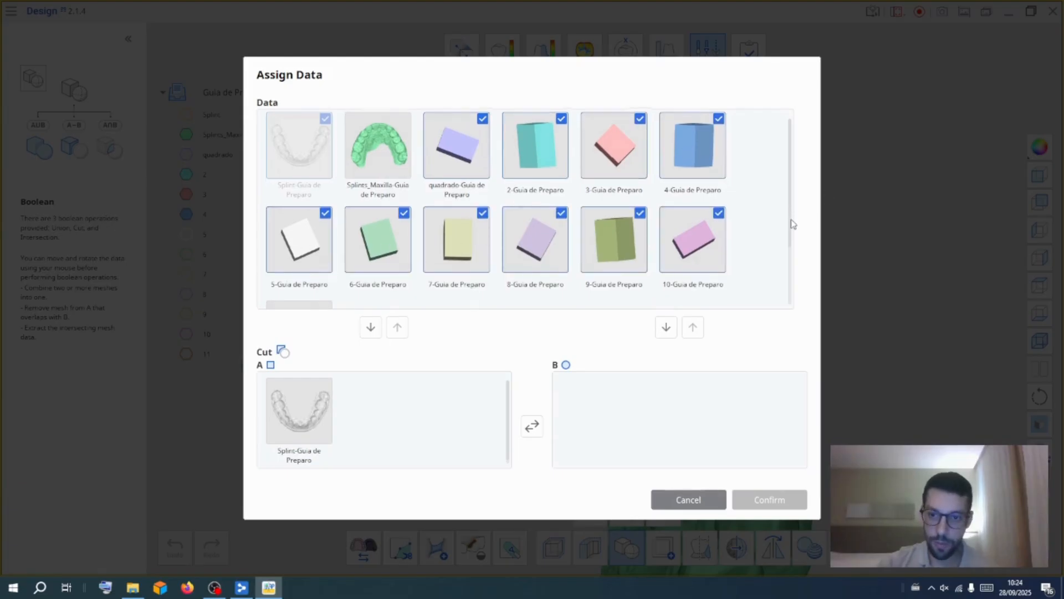
scroll(410, 285, down, 2)
drag(303, 265, 604, 411)
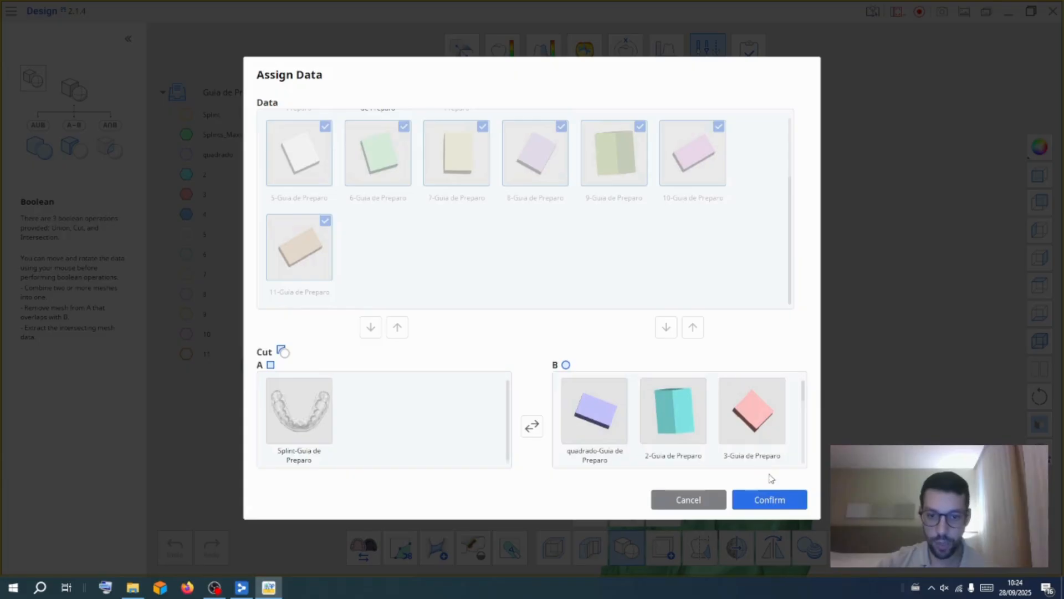
click(769, 500)
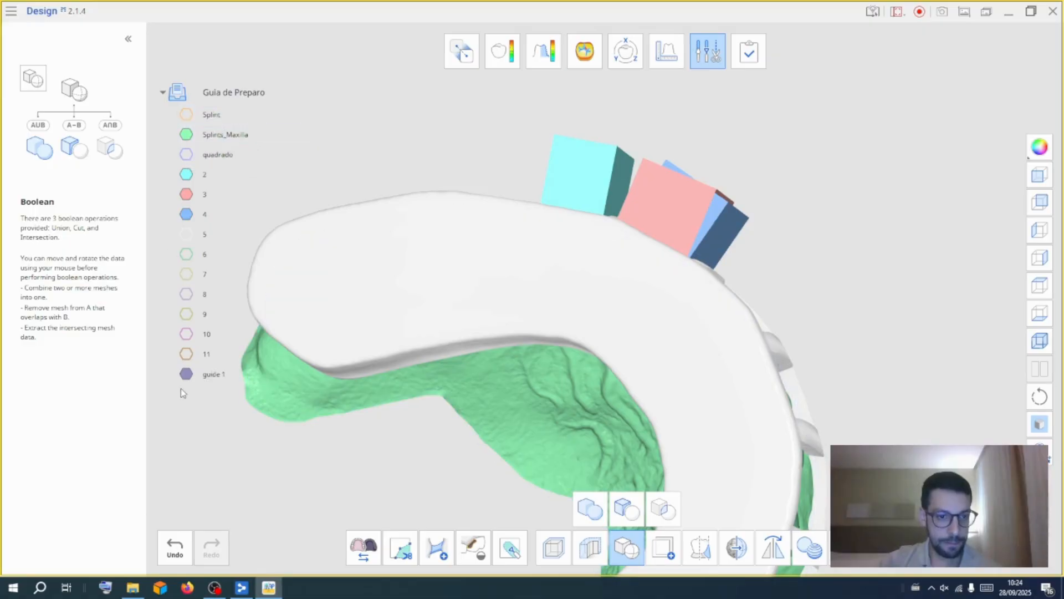
Show only guide 1, briefly display the maxilla to check the fit, then hide it again
right_click(191, 376)
click(211, 388)
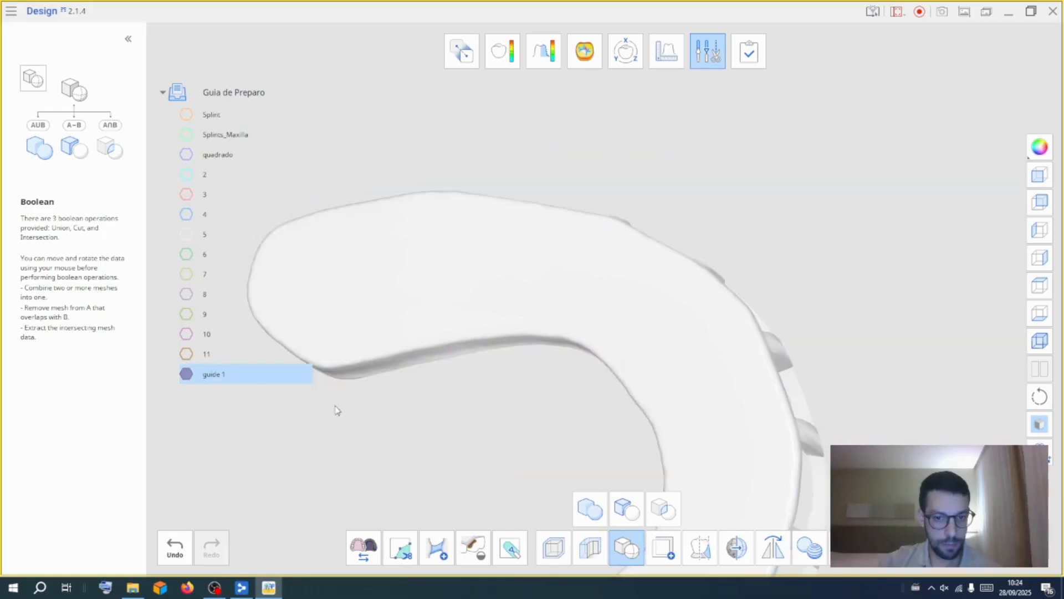
click(186, 134)
right_drag(547, 364, 641, 324)
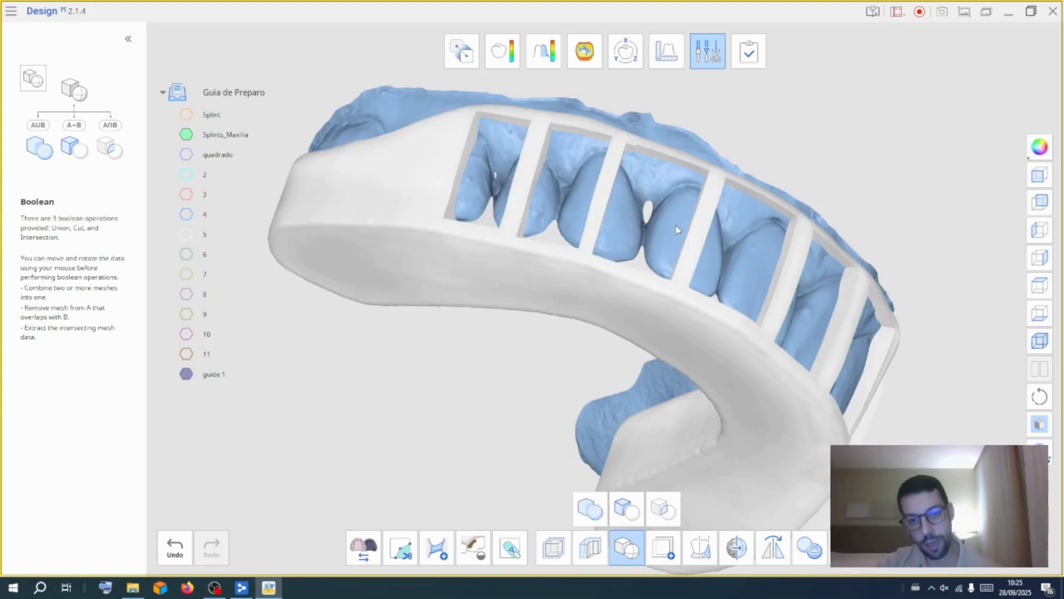
click(187, 134)
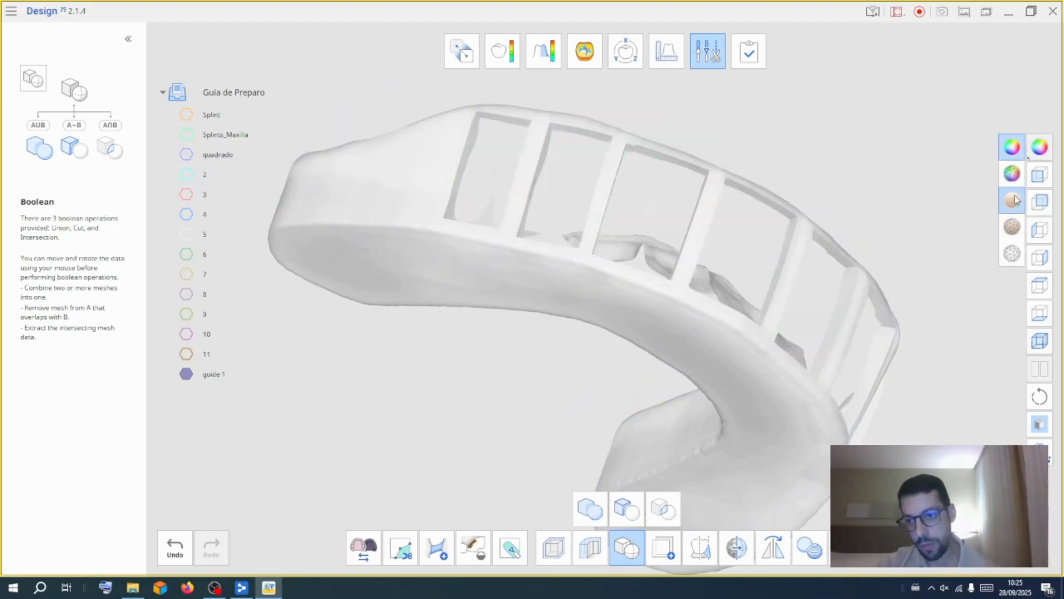
Switch the model display to solid-colour shading
click(1012, 201)
mouse_move(933, 201)
right_down()
mouse_move(884, 202)
mouse_move(907, 168)
mouse_move(893, 164)
mouse_move(910, 162)
right_up()
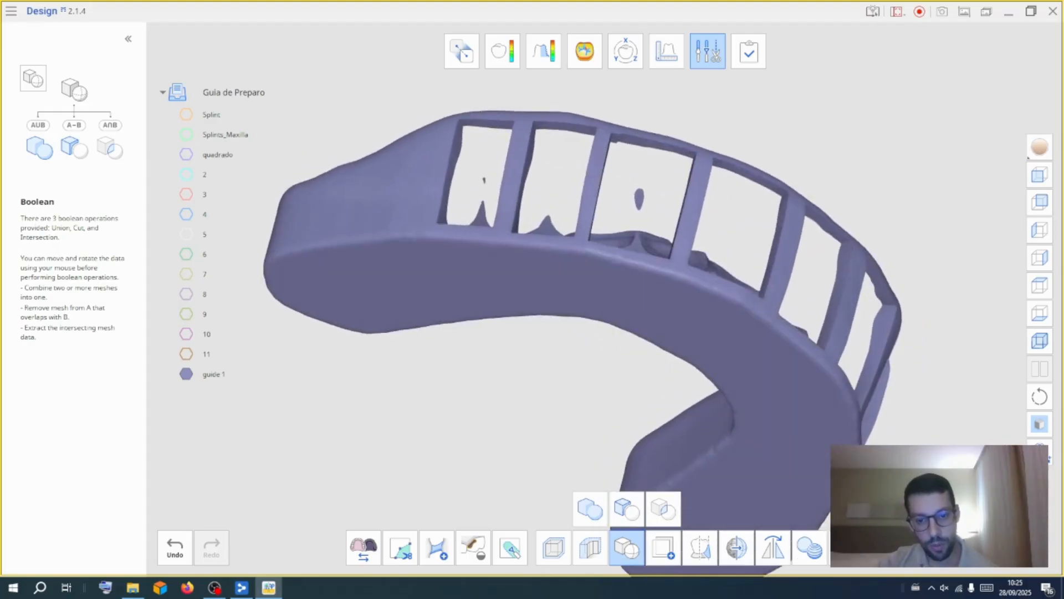
Use the Trimming Tool brush, at the smallest size, to select leftover fragments inside the guide windows
click(400, 548)
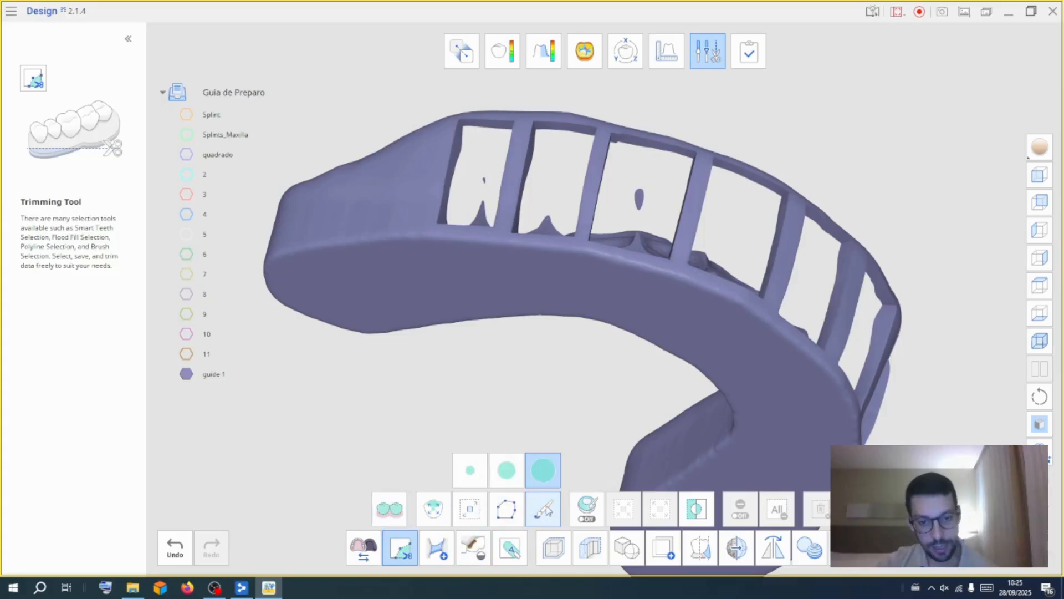
click(541, 516)
mouse_move(532, 361)
right_down()
mouse_move(495, 358)
mouse_move(632, 266)
mouse_move(690, 260)
mouse_move(691, 241)
right_up()
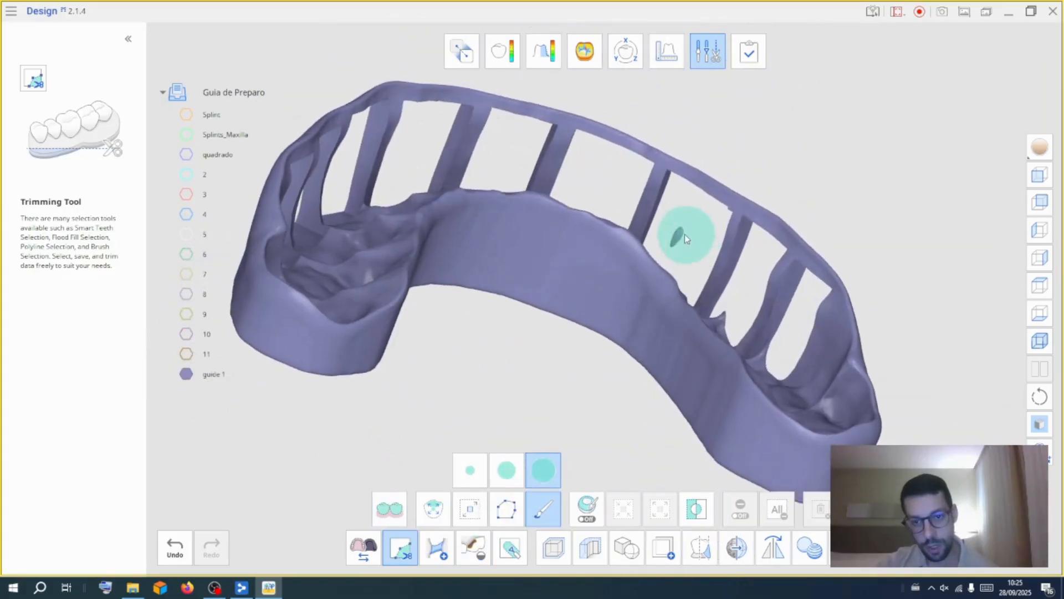
click(686, 238)
mouse_move(841, 159)
right_down()
mouse_move(344, 345)
mouse_move(775, 364)
mouse_move(936, 297)
mouse_move(870, 339)
right_up()
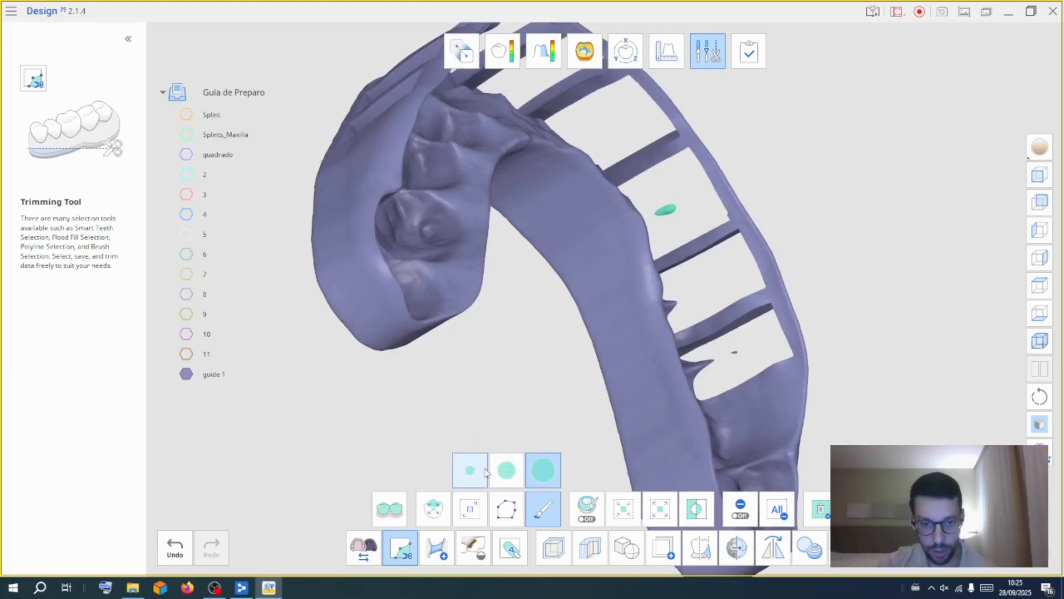
click(480, 471)
right_drag(735, 356, 798, 313)
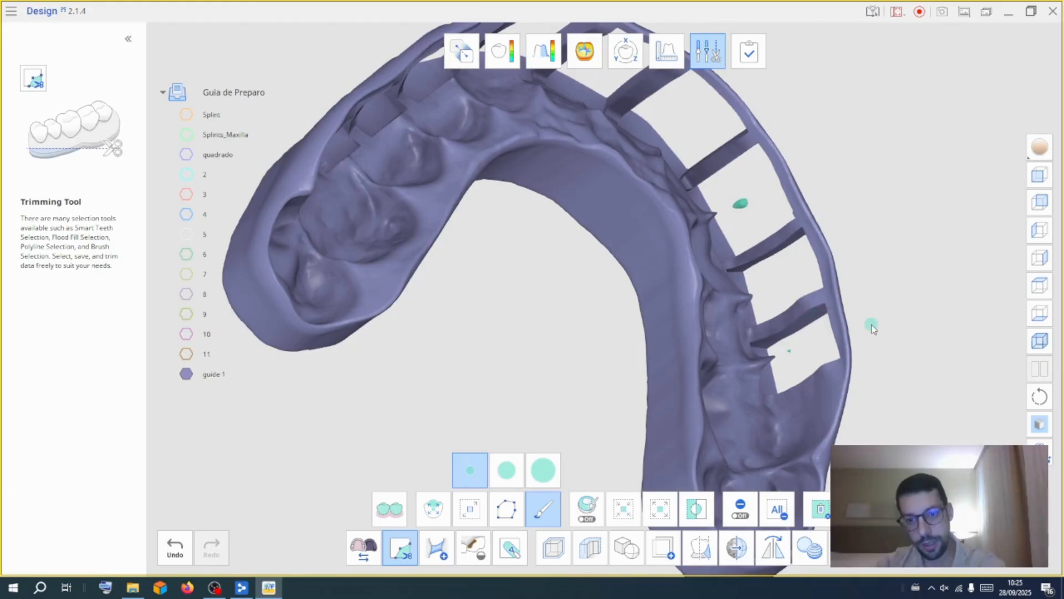
right_drag(874, 325, 720, 410)
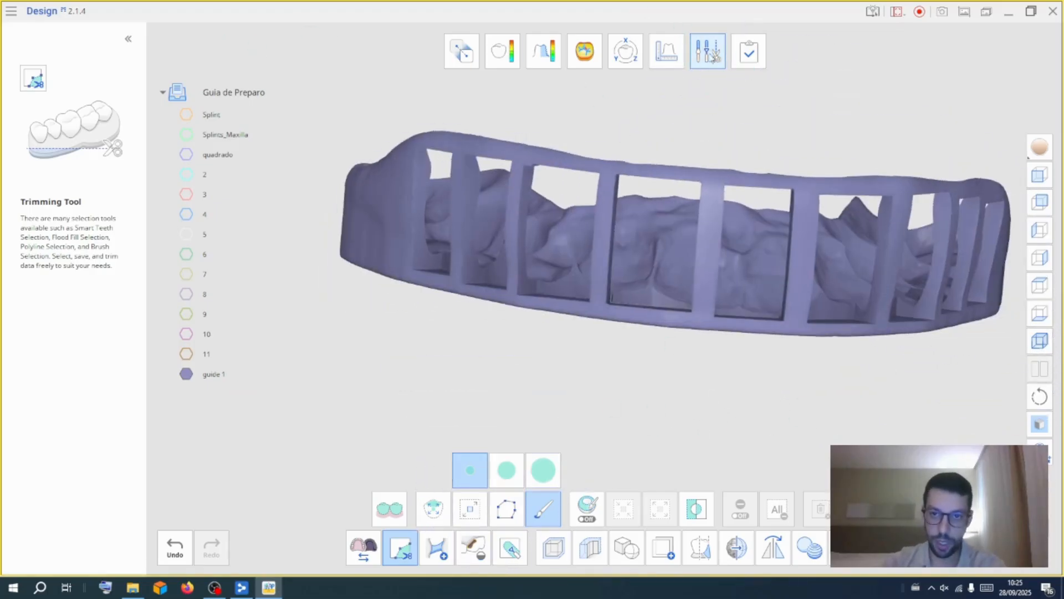
Show the maxilla again and inspect how the guide windows expose the teeth
click(704, 53)
click(246, 134)
right_drag(752, 385, 455, 330)
right_drag(573, 339, 755, 366)
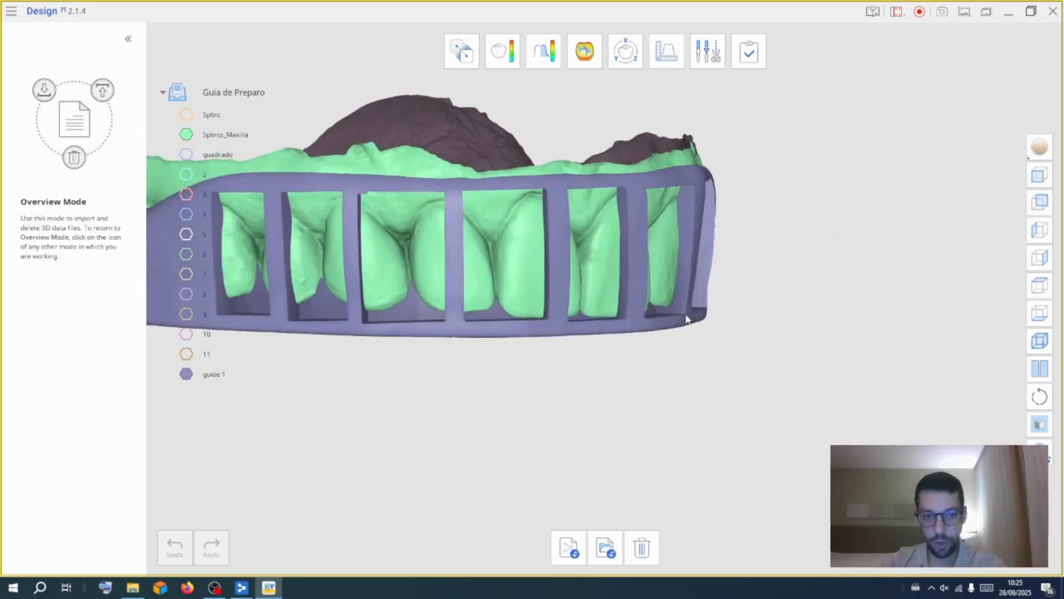
right_drag(822, 330, 606, 239)
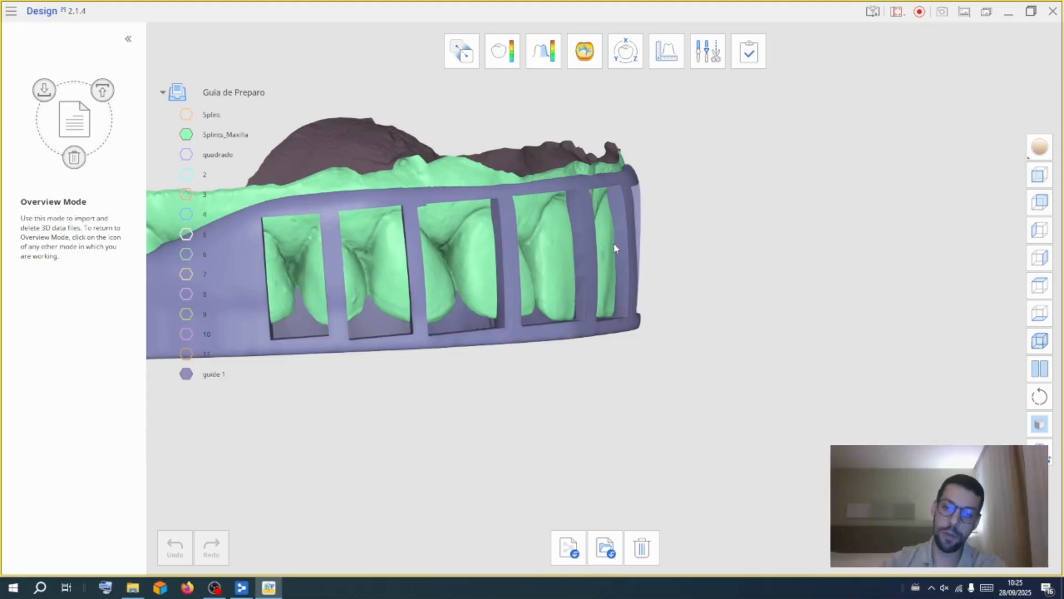
scroll(613, 244, up, 5)
right_drag(722, 281, 659, 343)
right_drag(744, 469, 682, 438)
mouse_move(226, 381)
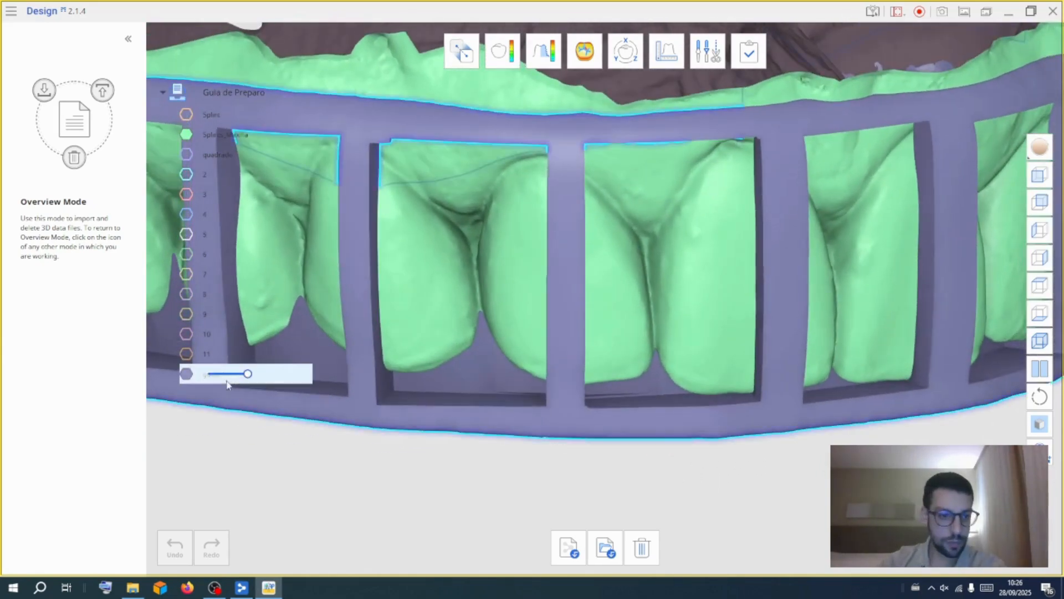
Hide guide 1 and show the original Splint over the maxilla
click(189, 377)
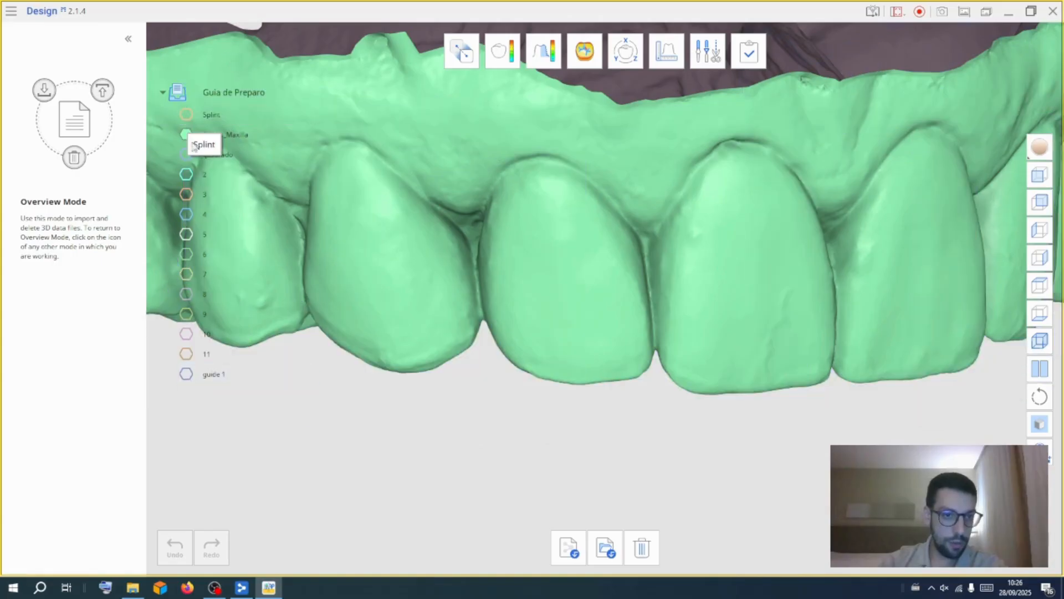
drag(208, 115, 308, 117)
scroll(552, 412, down, 4)
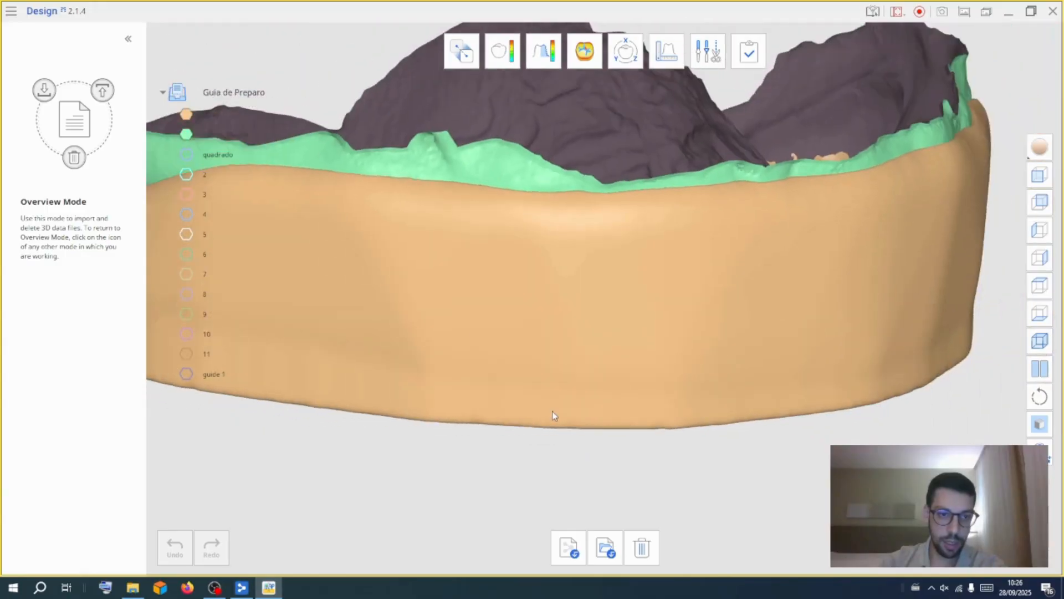
right_drag(717, 448, 718, 385)
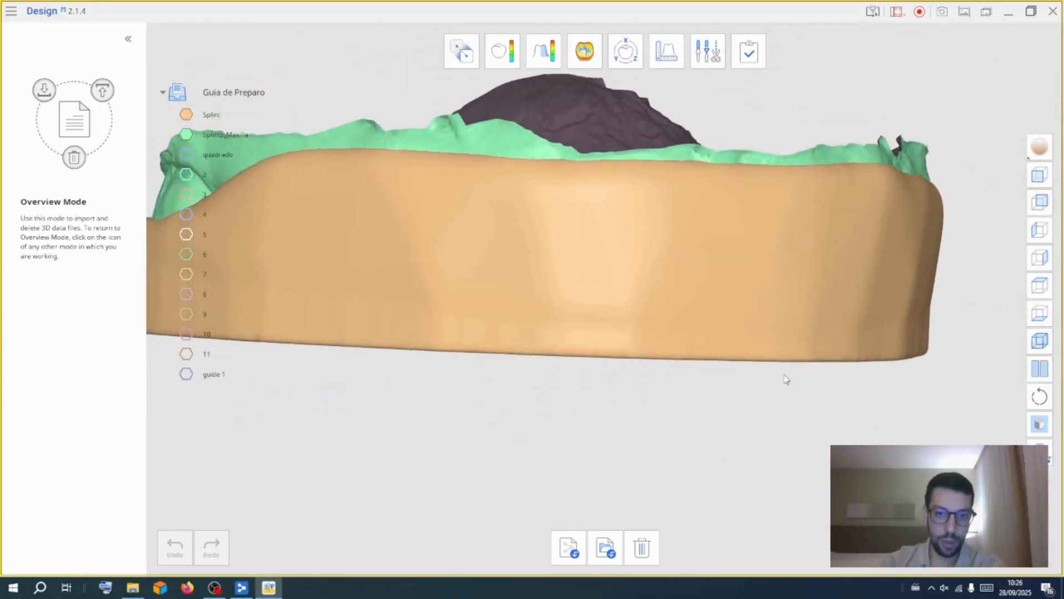
Show the quadrado block again over the splint
click(187, 157)
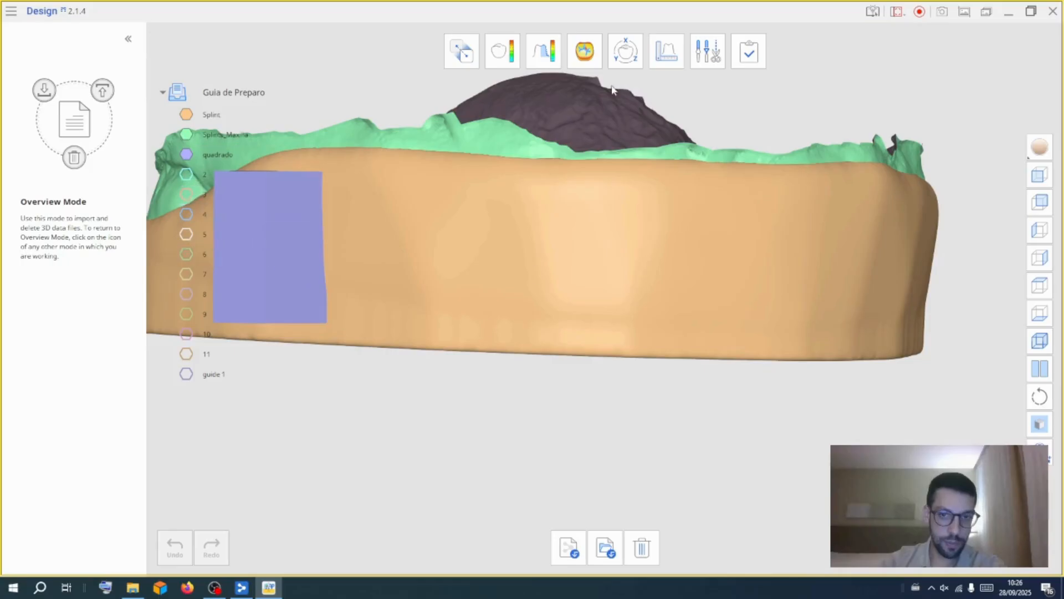
click(623, 62)
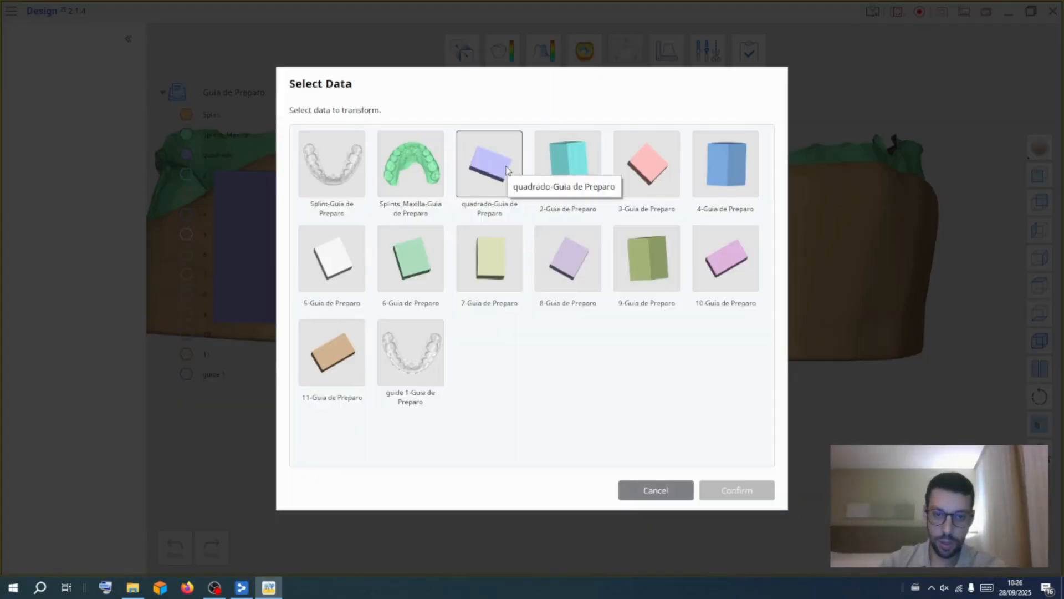
click(655, 490)
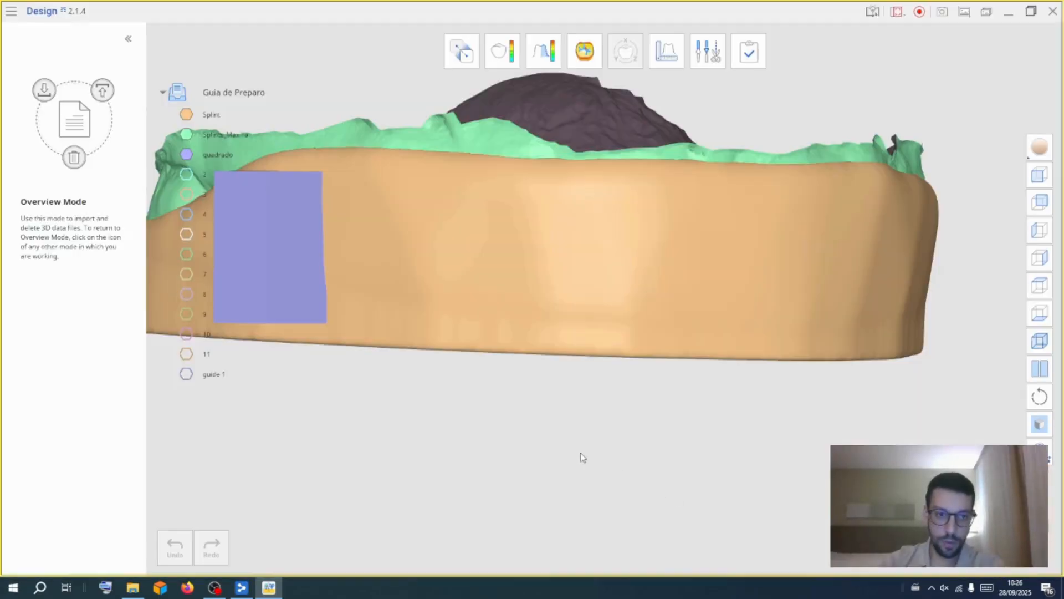
right_click(197, 174)
click(217, 302)
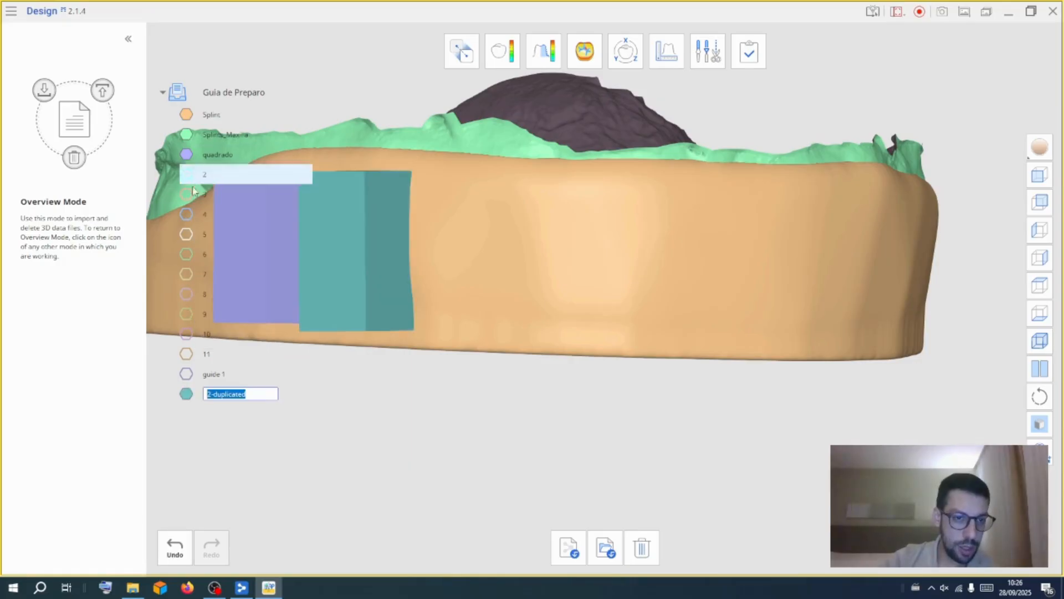
right_click(205, 393)
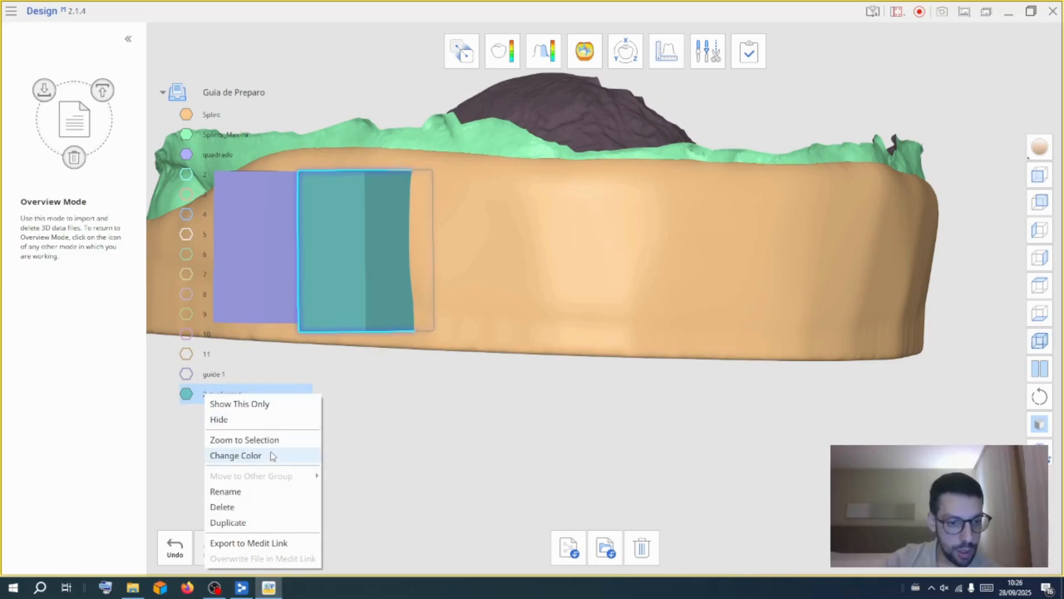
click(254, 506)
Delete the numbered blocks 11 down to 2, keeping only the quadrado block and the guide
right_click(209, 354)
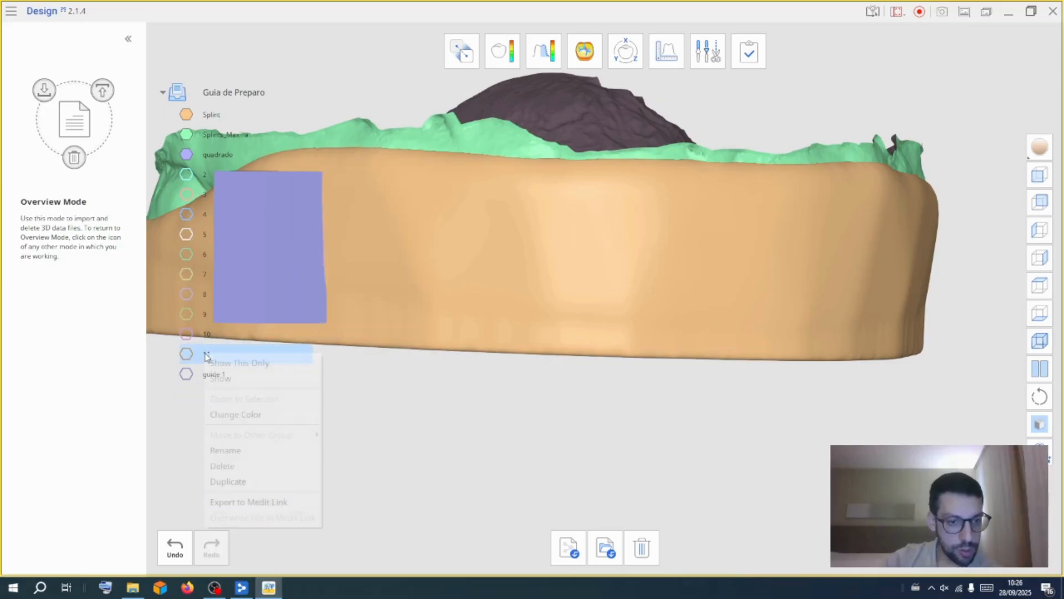
click(224, 467)
right_click(192, 338)
click(225, 450)
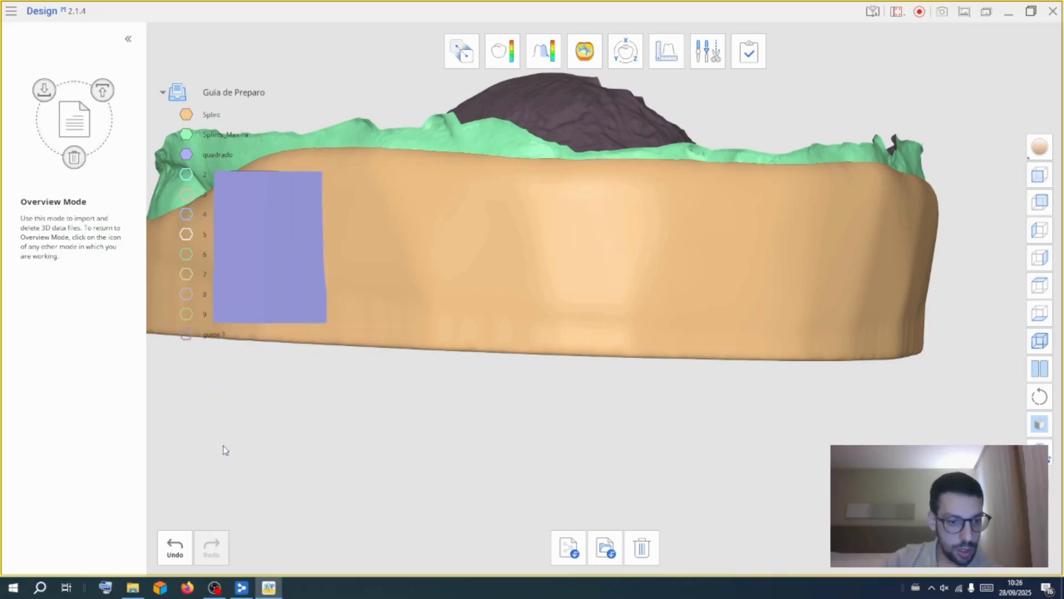
right_click(190, 313)
click(222, 424)
right_click(198, 299)
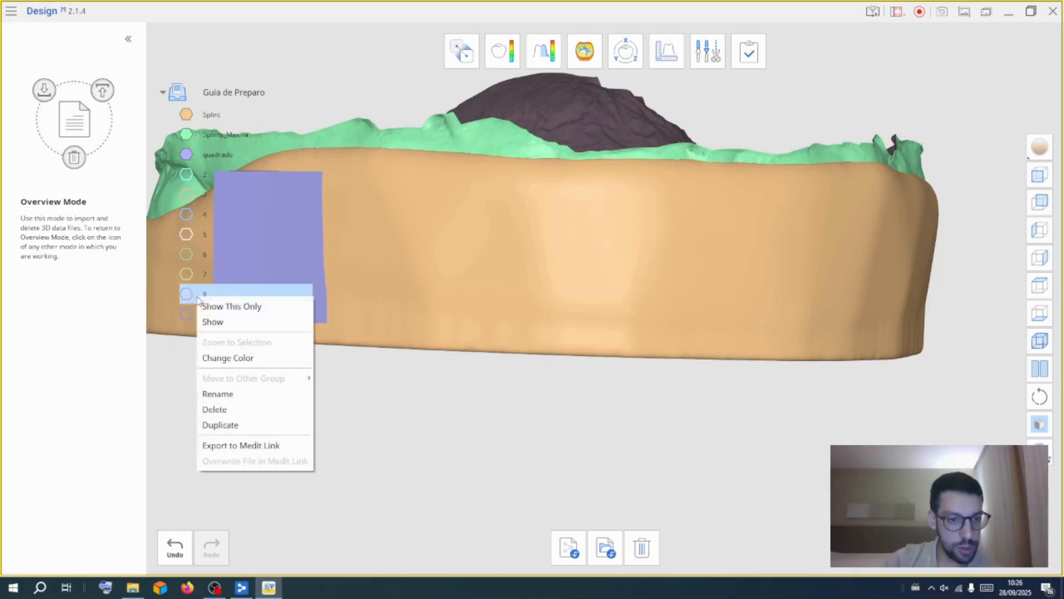
click(224, 409)
right_click(200, 272)
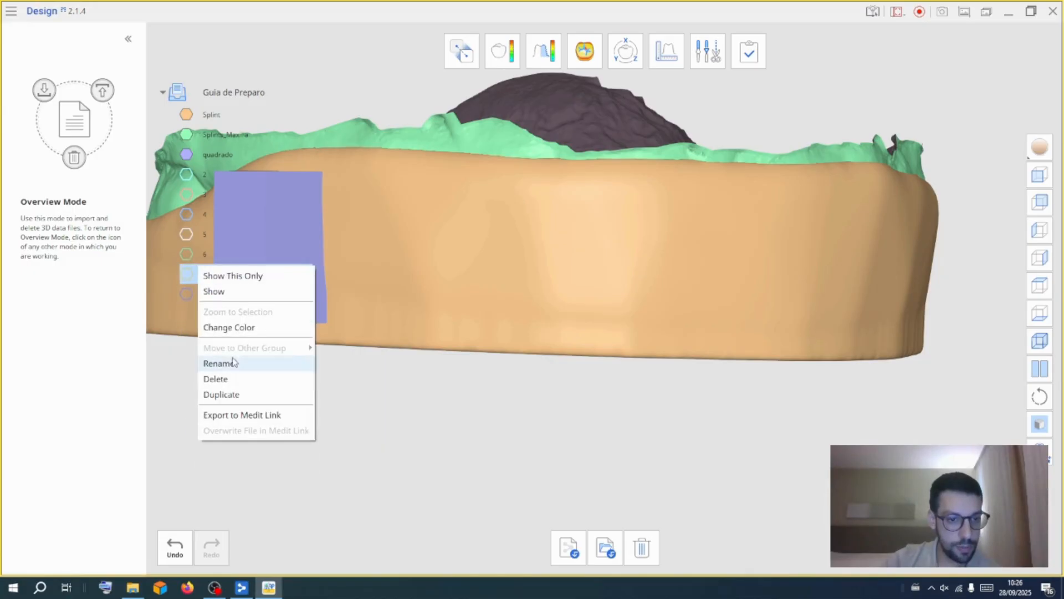
click(222, 379)
right_click(199, 254)
click(224, 367)
right_click(200, 242)
click(224, 349)
right_click(199, 215)
click(224, 337)
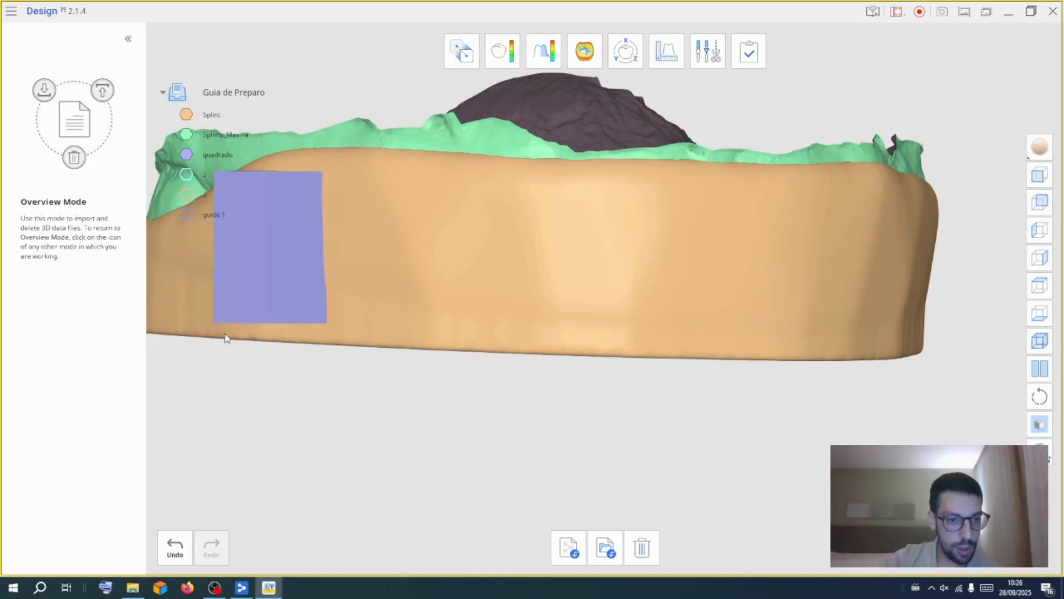
right_click(200, 195)
click(233, 311)
right_click(195, 180)
click(228, 294)
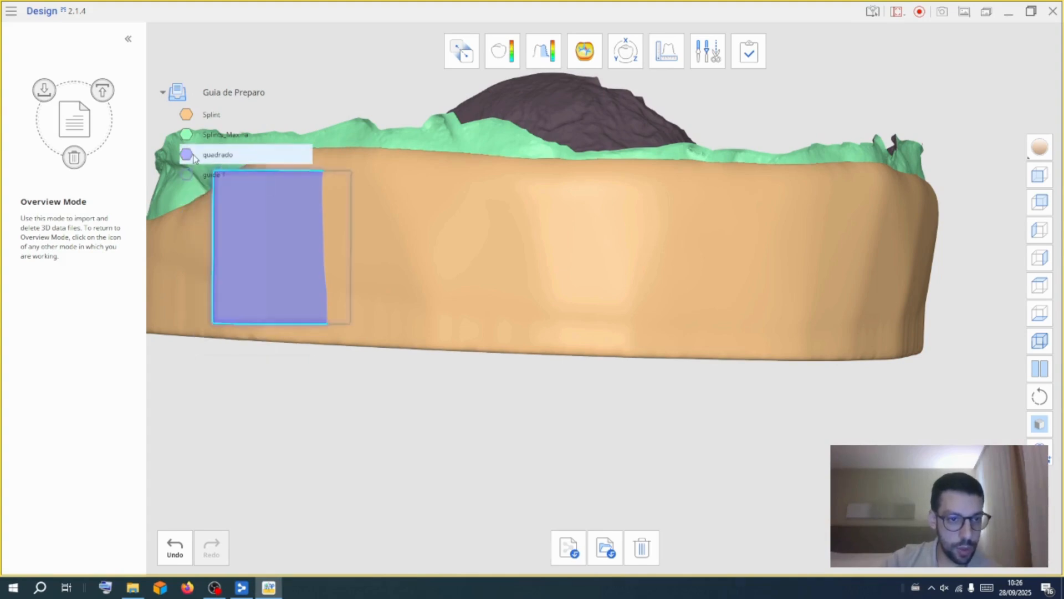
Move and rotate the quadrado block with the 3D Manipulator onto the buccal side of the posterior tooth
click(634, 56)
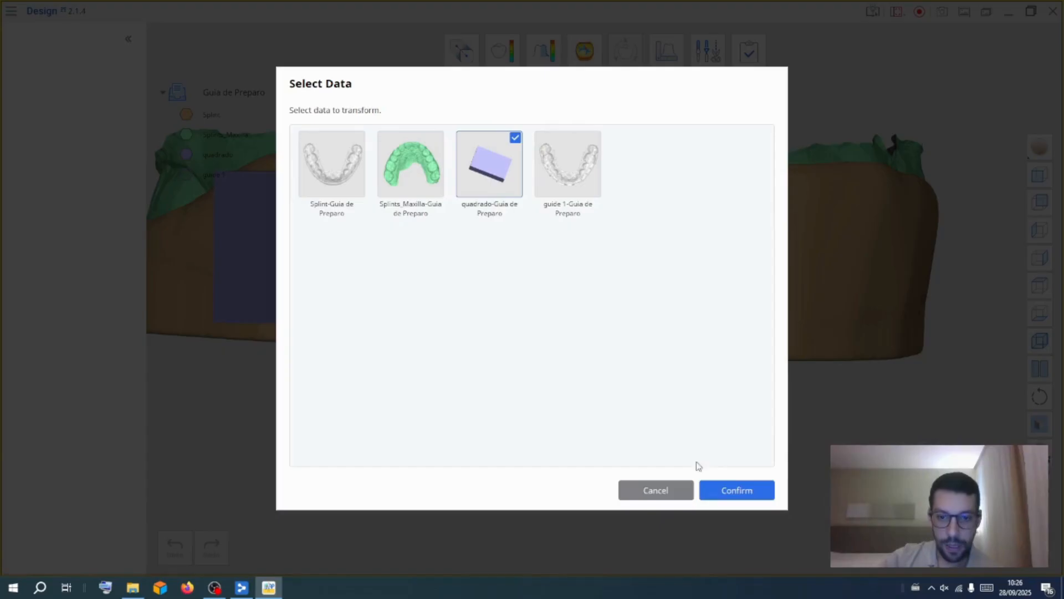
click(723, 490)
right_drag(400, 349, 465, 354)
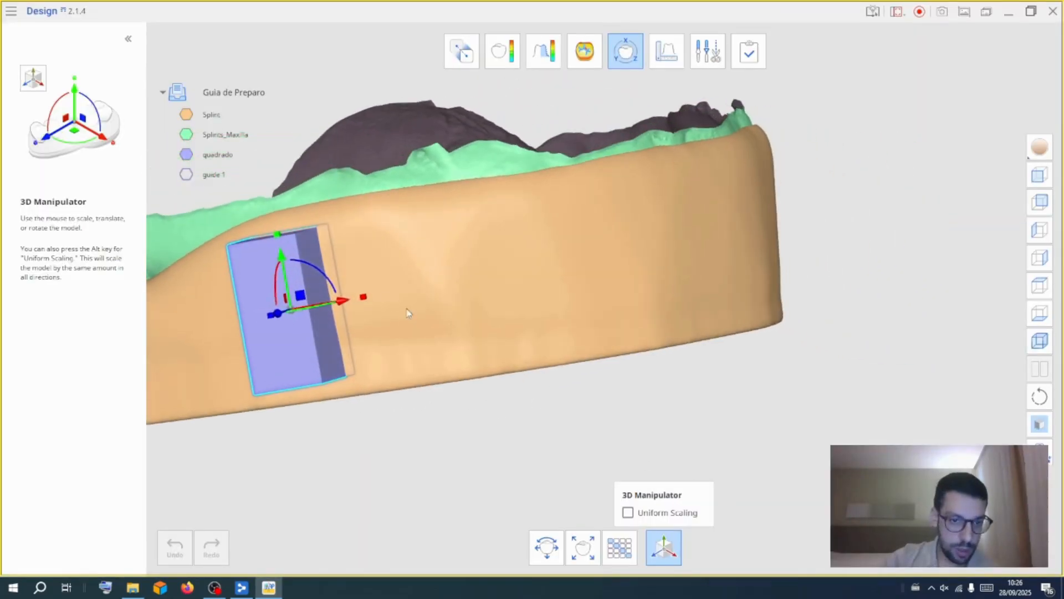
drag(364, 298, 463, 294)
right_drag(463, 294, 541, 346)
middle_drag(541, 345, 574, 289)
right_drag(574, 289, 526, 88)
drag(244, 136, 227, 114)
drag(388, 341, 452, 361)
middle_drag(452, 362, 435, 251)
right_drag(431, 266, 449, 498)
right_drag(178, 377, 243, 358)
drag(361, 338, 428, 383)
right_drag(458, 376, 454, 348)
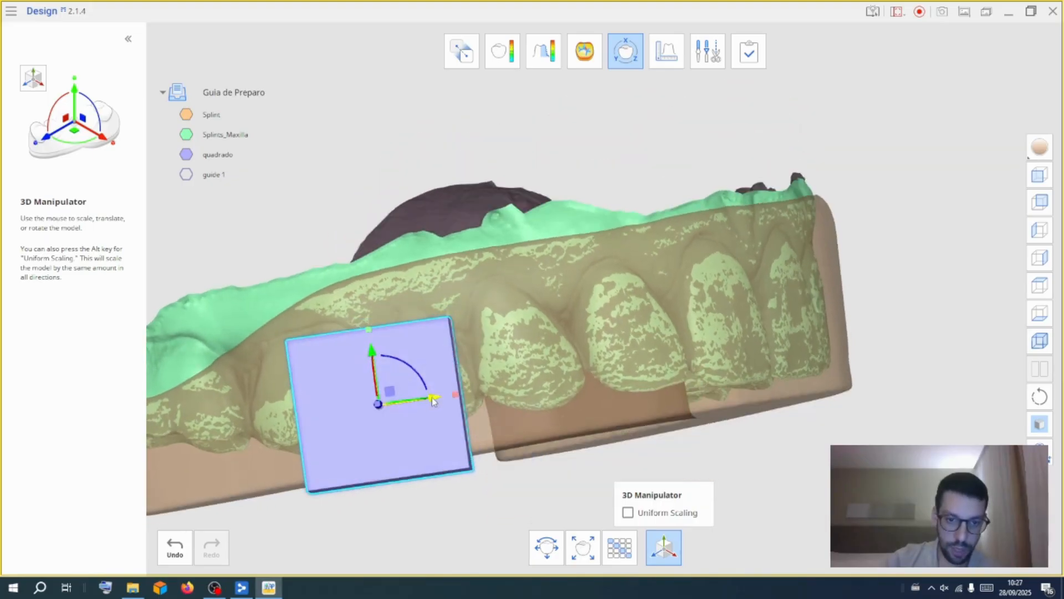
drag(372, 351, 375, 382)
drag(443, 428, 518, 418)
right_drag(518, 418, 512, 233)
drag(480, 329, 482, 326)
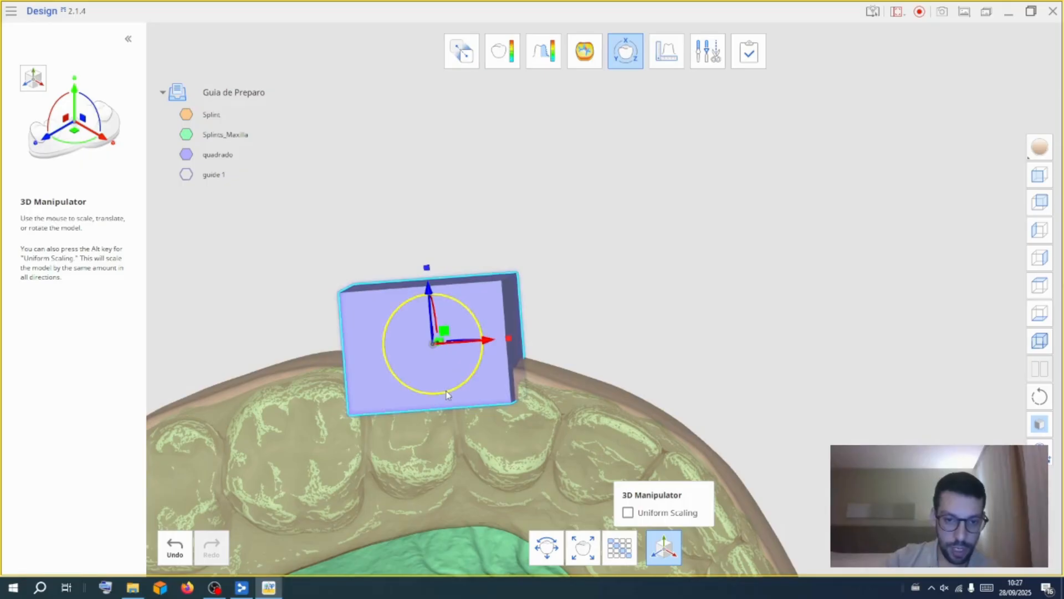
right_drag(616, 281, 586, 540)
drag(438, 252, 471, 291)
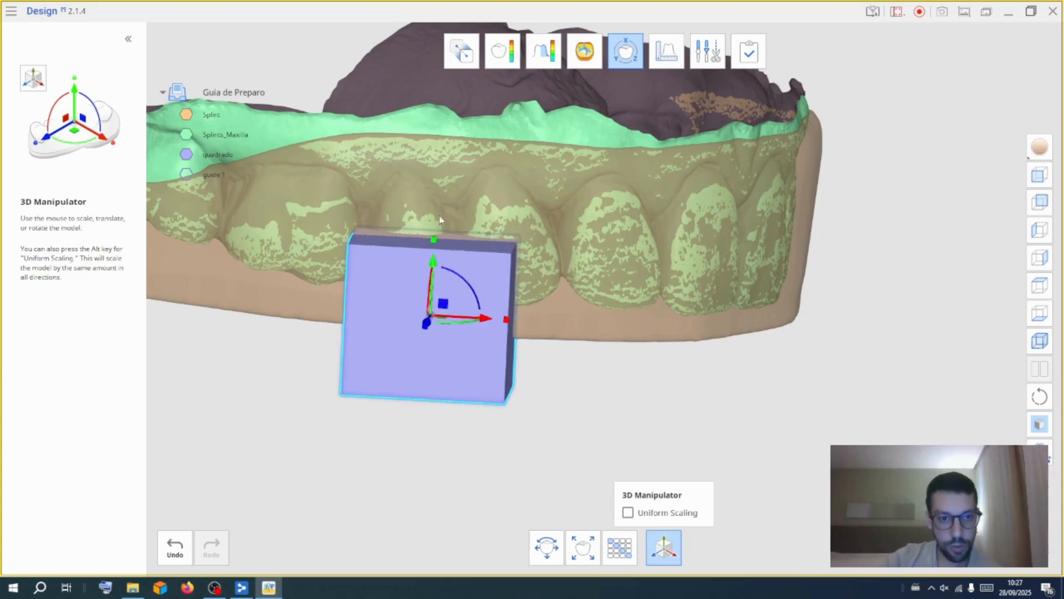
Toggle the maxilla's visibility and fine-tune the quadrado block's position and rotation over the tooth
mouse_move(221, 141)
click(190, 135)
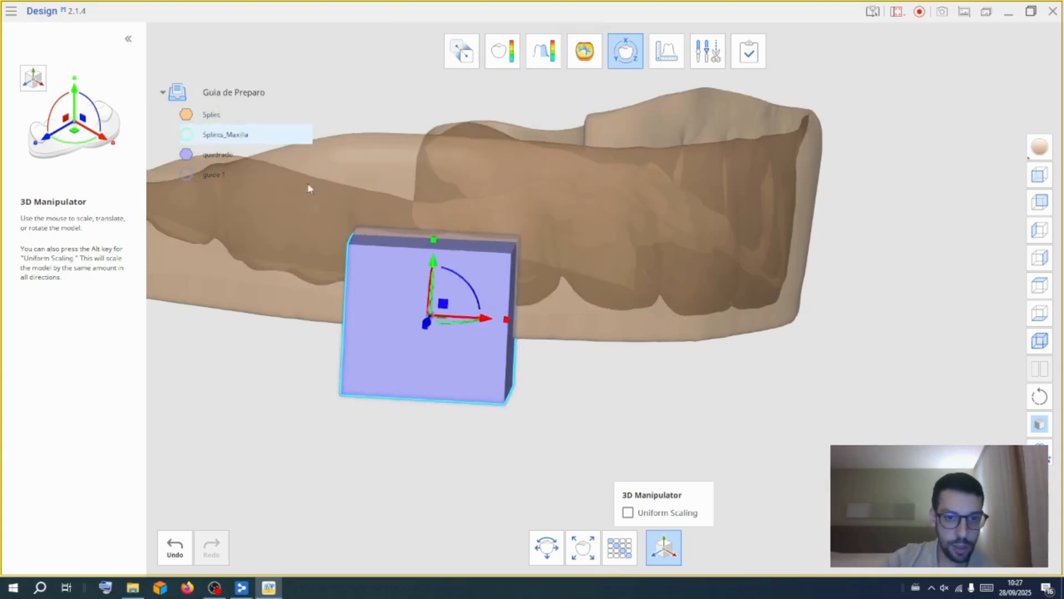
click(191, 136)
mouse_move(566, 357)
right_down()
mouse_move(543, 354)
mouse_move(561, 353)
right_up()
right_click(193, 117)
click(751, 406)
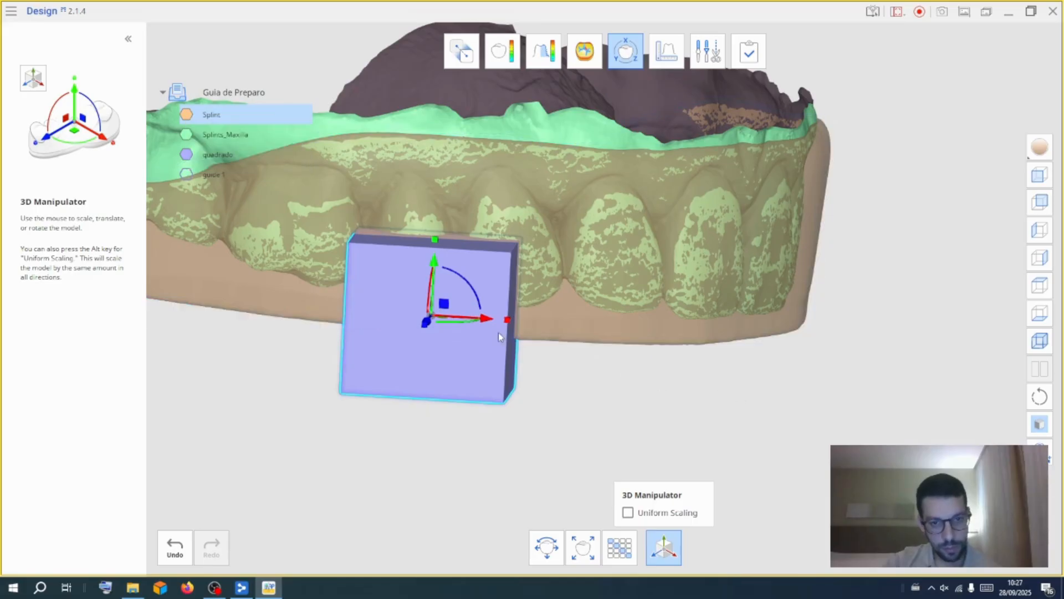
mouse_move(509, 320)
mouse_down()
mouse_move(518, 322)
mouse_move(481, 318)
mouse_move(509, 322)
mouse_up()
click(176, 546)
right_drag(510, 321, 576, 138)
right_drag(743, 370, 767, 342)
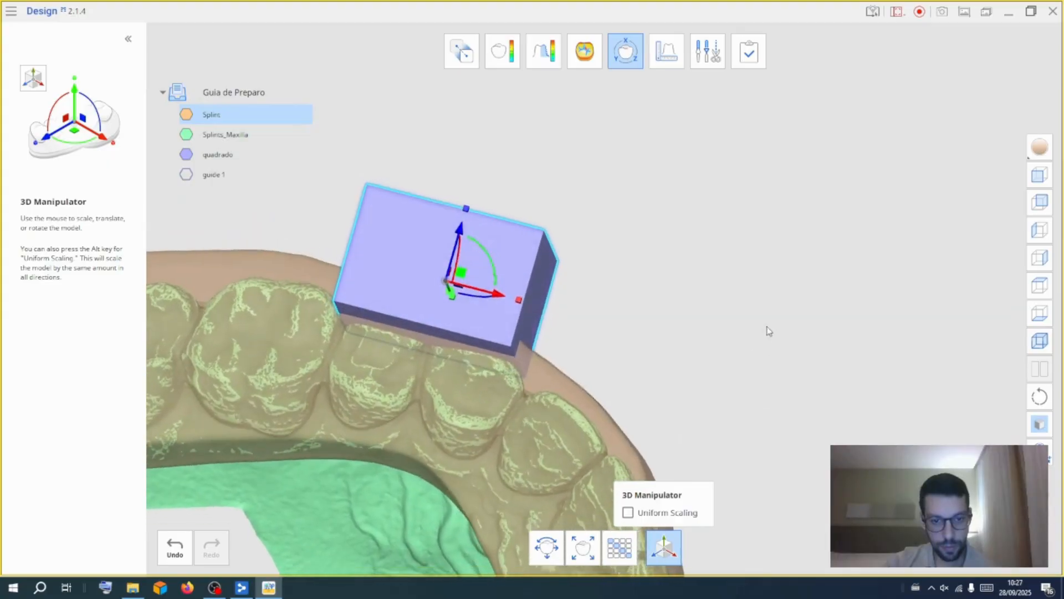
middle_drag(299, 495, 299, 439)
right_drag(737, 271, 715, 316)
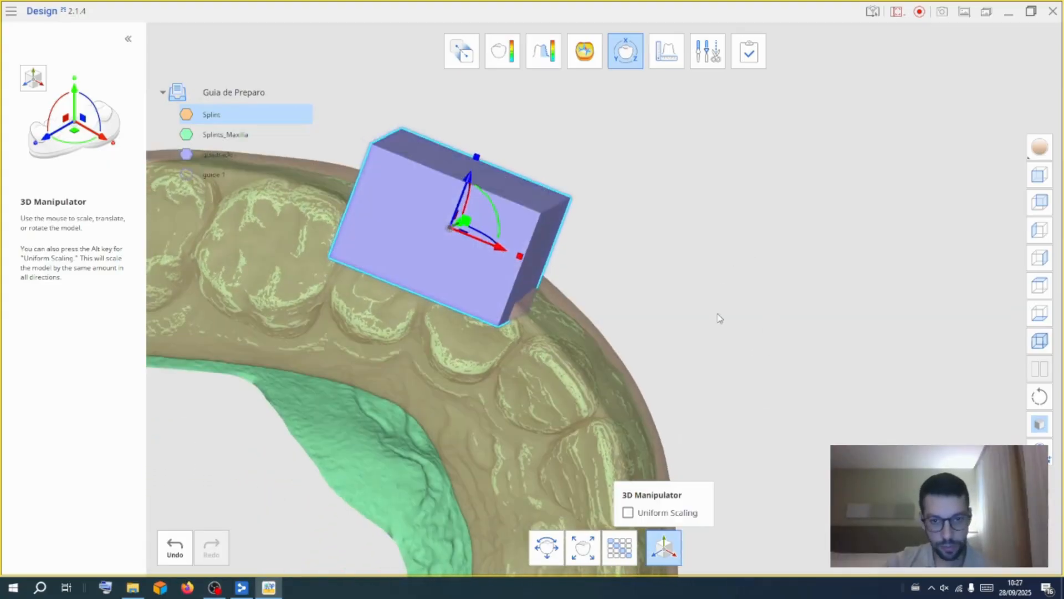
middle_drag(715, 316, 730, 306)
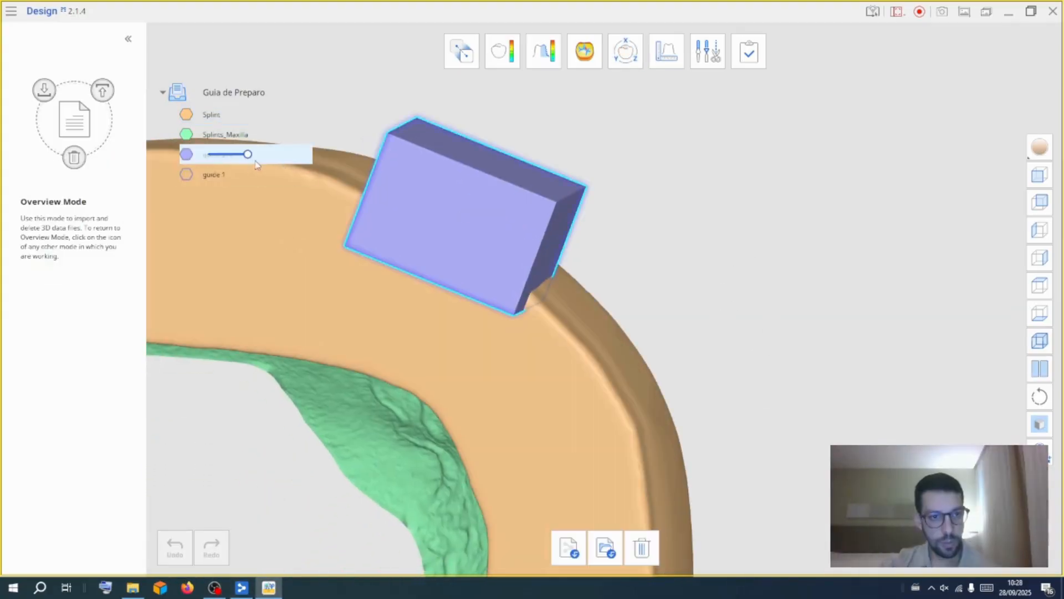
Duplicate the quadrado block as 2 and move the copy alongside it over the next tooth
right_click(195, 155)
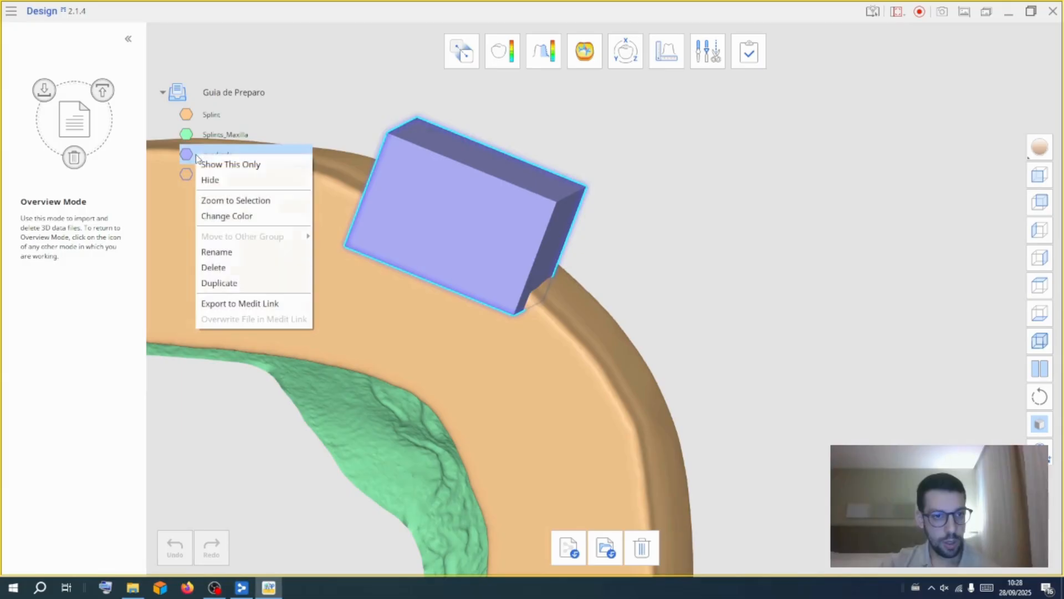
click(219, 283)
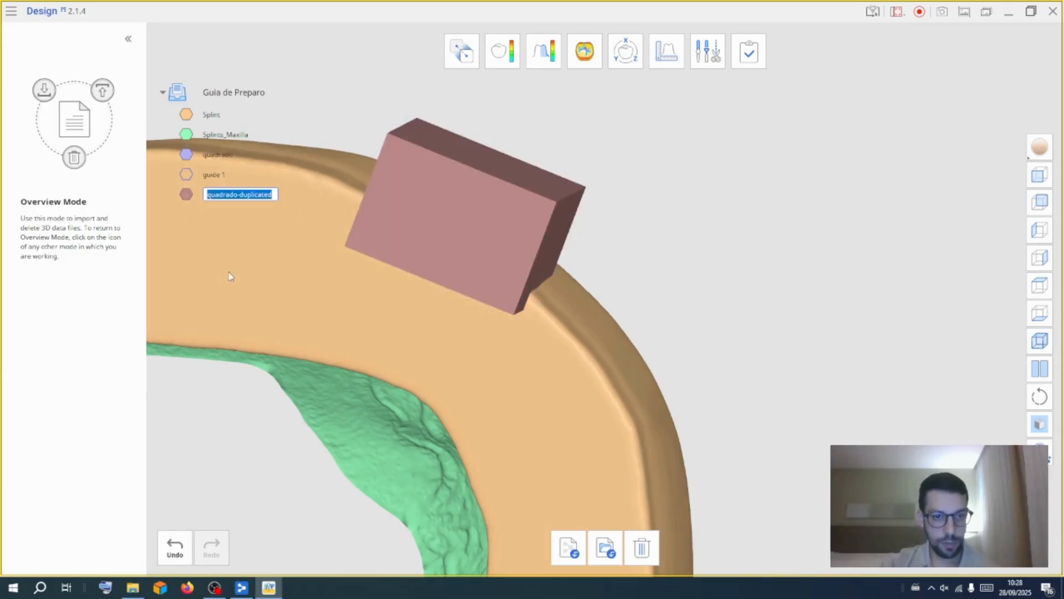
click(625, 51)
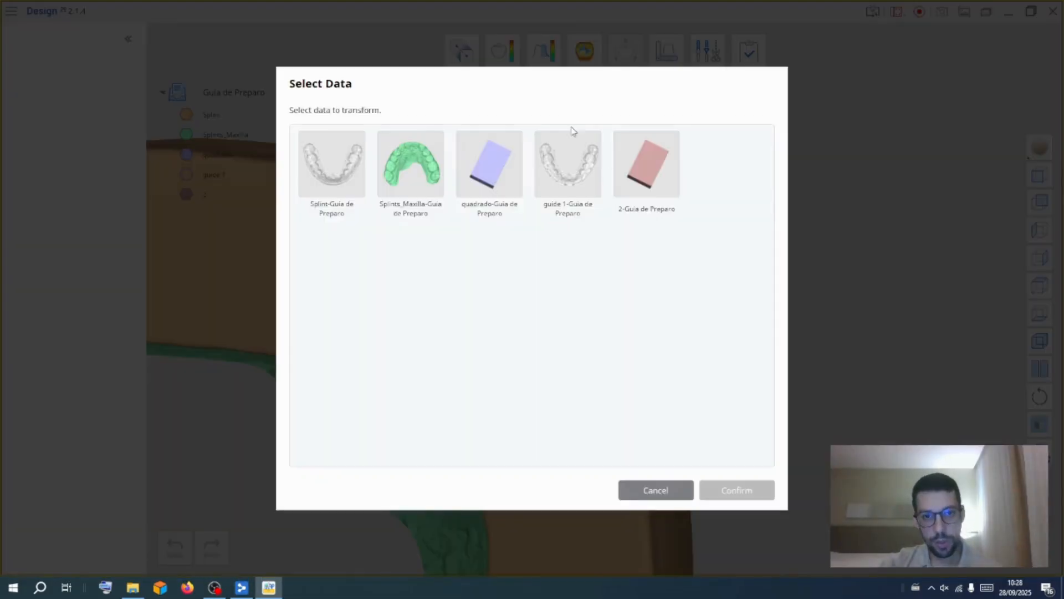
click(739, 491)
drag(510, 207, 577, 343)
right_drag(550, 83, 504, 125)
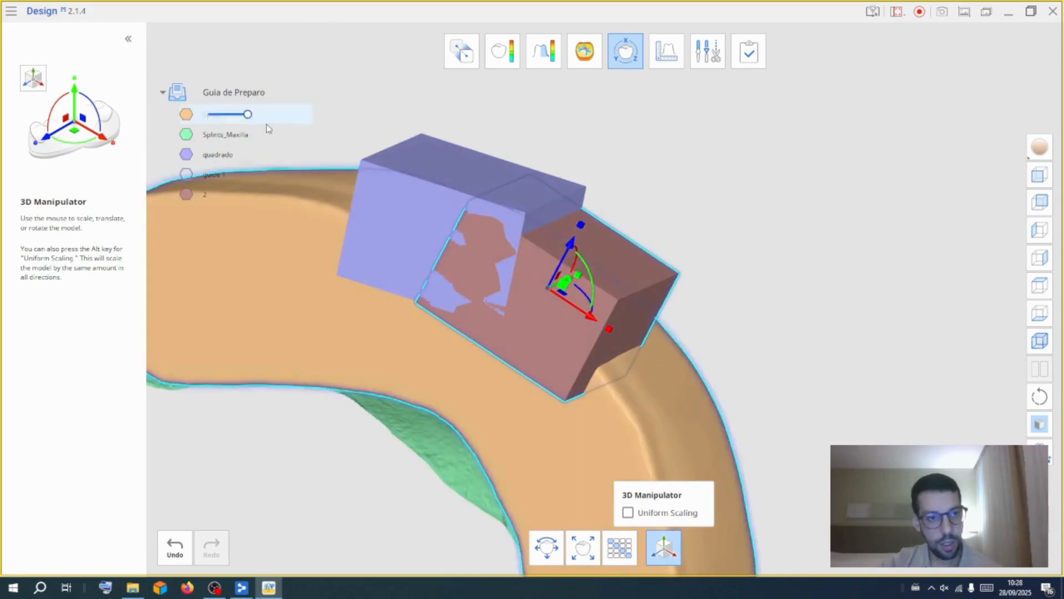
drag(247, 116, 221, 119)
right_drag(471, 377, 552, 300)
mouse_move(573, 240)
mouse_down()
mouse_move(583, 225)
mouse_move(578, 233)
mouse_up()
drag(615, 321, 582, 306)
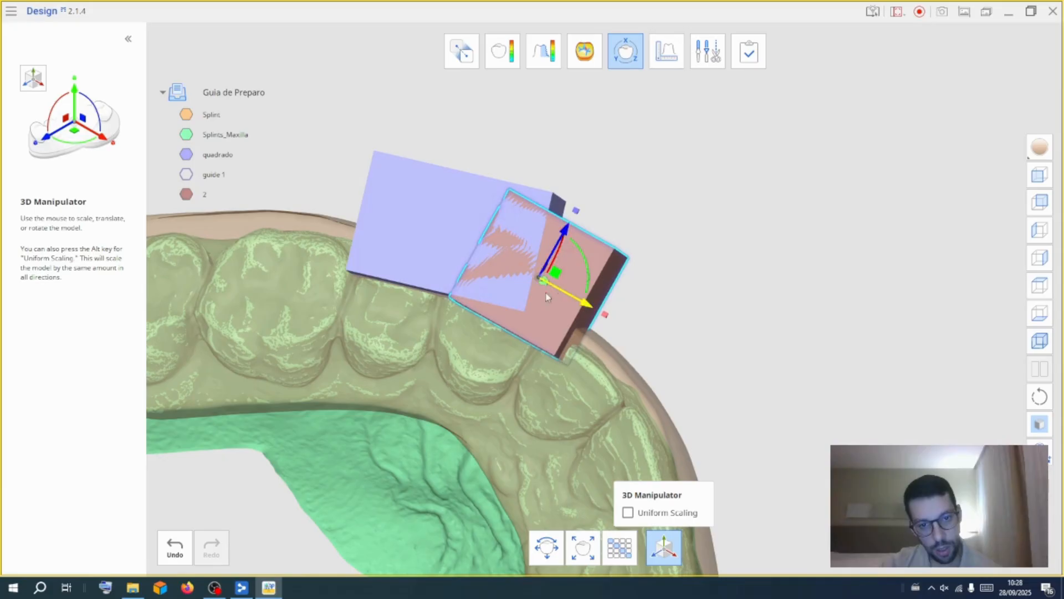
mouse_move(562, 235)
mouse_down()
mouse_move(570, 215)
mouse_move(565, 228)
mouse_up()
right_drag(678, 245, 620, 240)
drag(565, 225, 564, 229)
right_drag(667, 264, 671, 132)
click(625, 51)
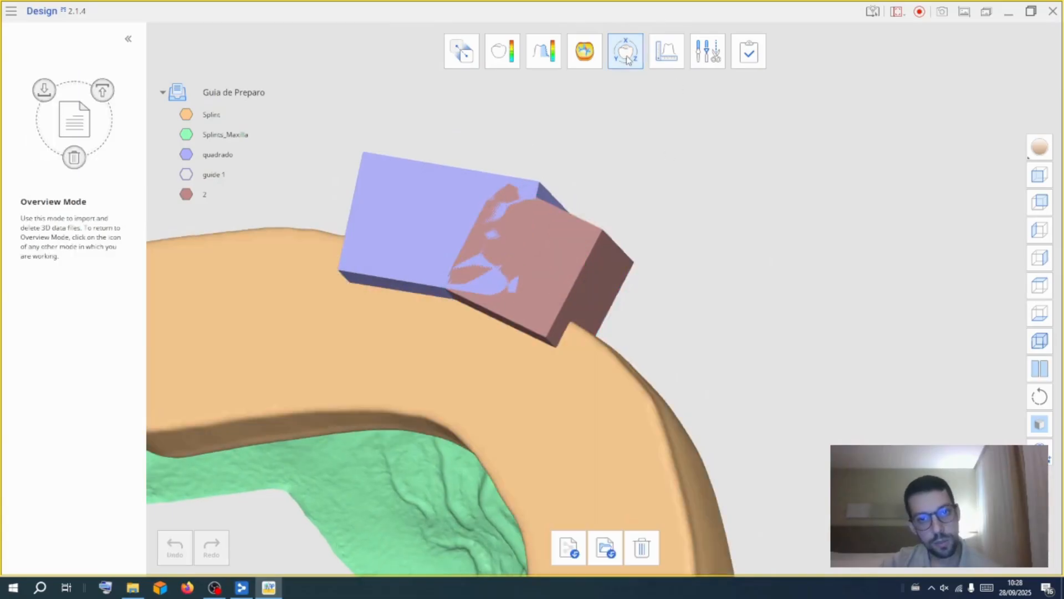
Change the Splint's colour to light blue and lower its opacity to see the blocks against the teeth
right_click(204, 119)
click(235, 180)
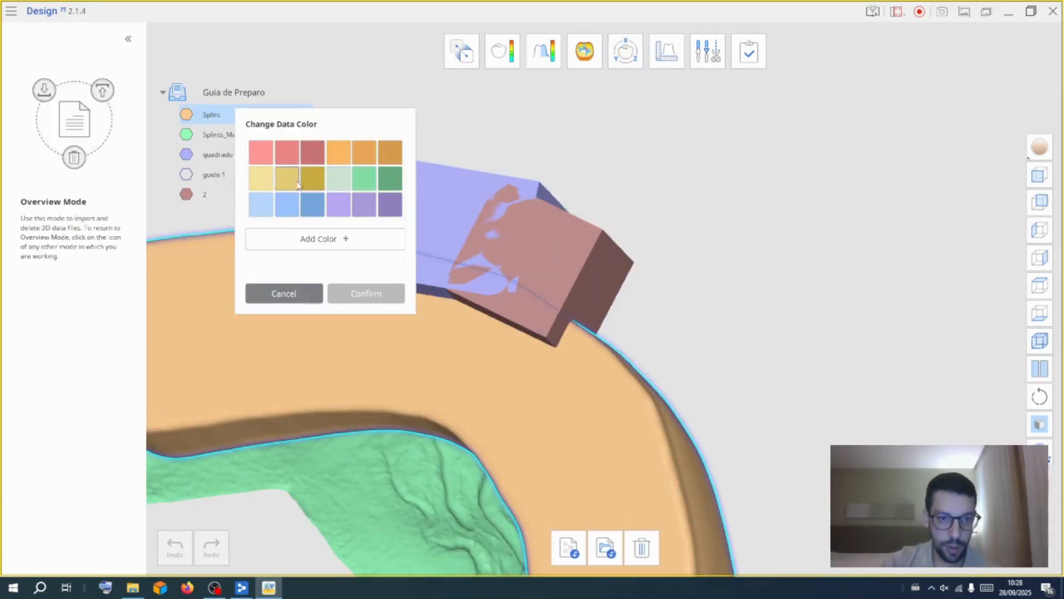
click(347, 302)
mouse_move(265, 109)
drag(252, 114, 223, 123)
right_drag(360, 157, 379, 199)
middle_drag(799, 409, 816, 301)
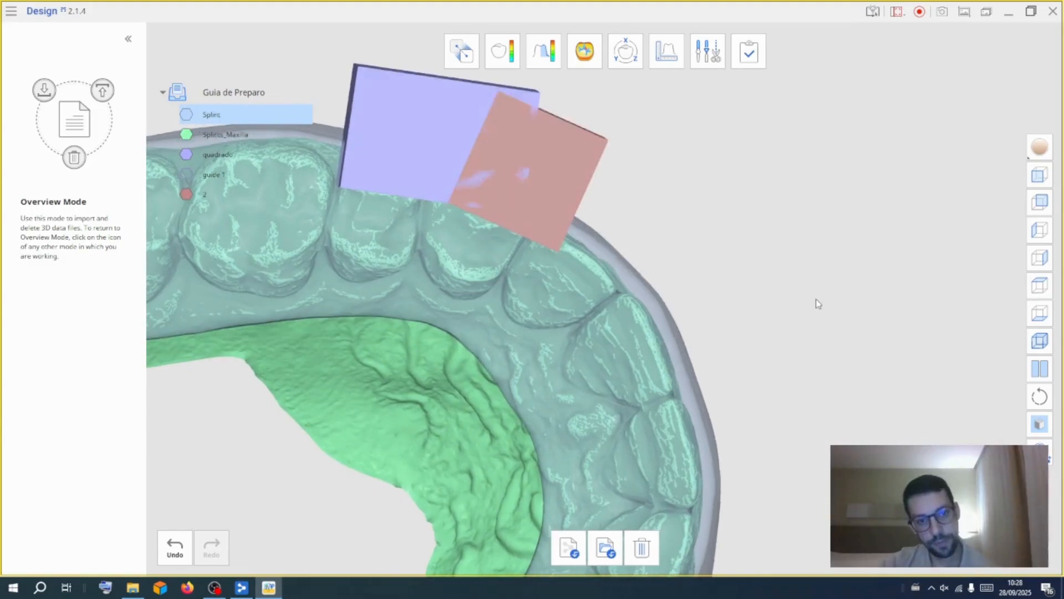
Duplicate block 2, name the copy 3, and move it next to block 2 with the 3D Manipulator
right_click(193, 196)
click(323, 415)
click(191, 195)
right_click(191, 195)
click(240, 325)
text(3)
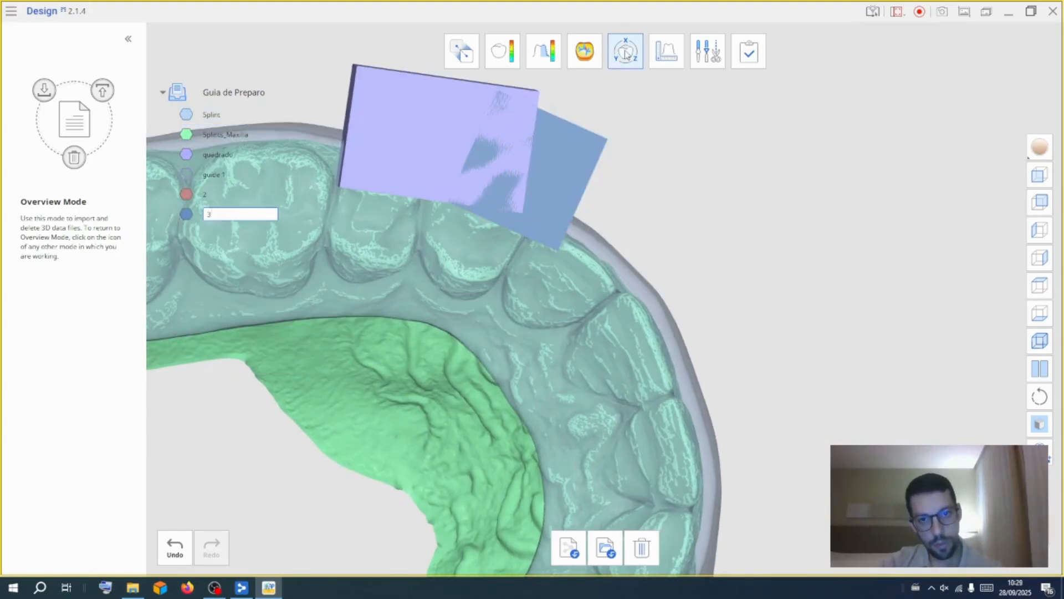
click(626, 50)
click(720, 155)
click(739, 490)
drag(573, 191, 647, 250)
right_drag(659, 155, 645, 88)
click(625, 51)
Duplicate block 3 as 4 and block 4 as 5
right_click(194, 214)
click(224, 343)
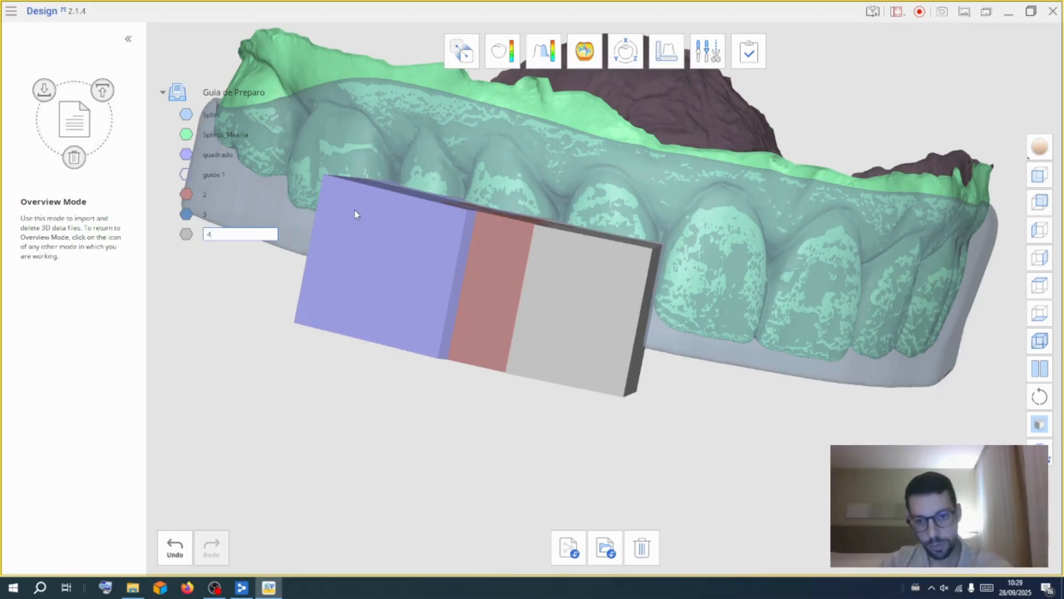
key(Return)
right_click(192, 234)
click(231, 362)
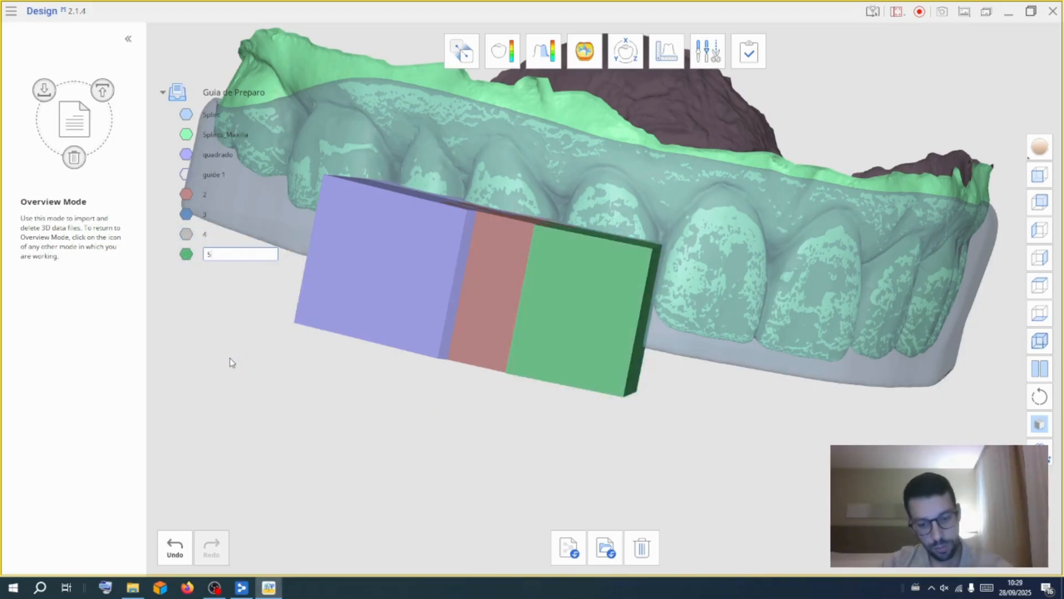
Move block 5 with the 3D Manipulator to sit beside block 4 over the next tooth
click(615, 60)
click(327, 257)
click(737, 492)
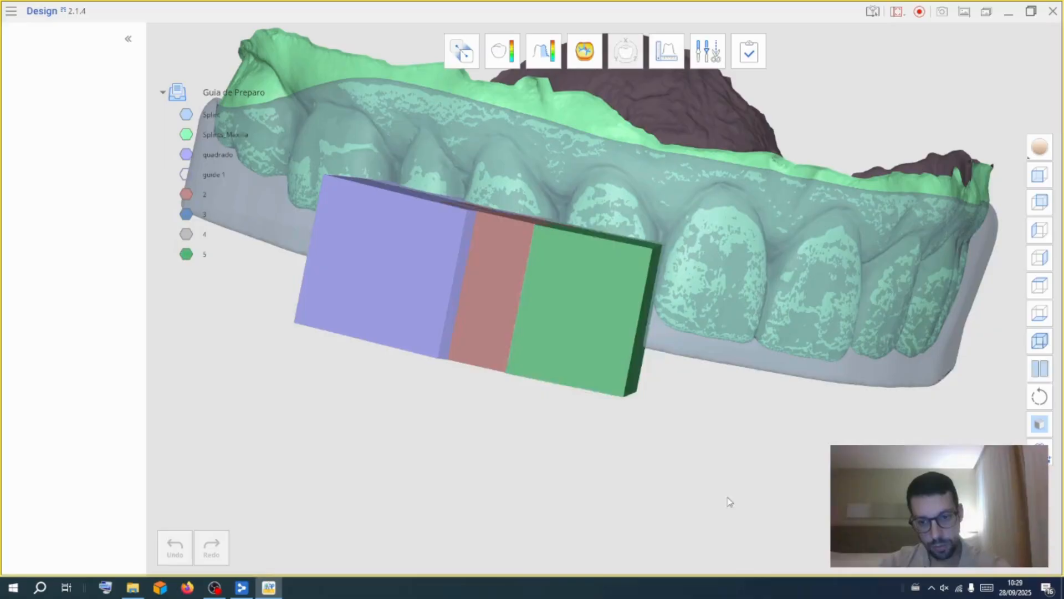
drag(615, 319, 609, 435)
right_drag(608, 432, 647, 119)
drag(702, 308, 710, 323)
right_drag(752, 416, 632, 338)
click(624, 51)
click(624, 52)
click(409, 257)
click(737, 490)
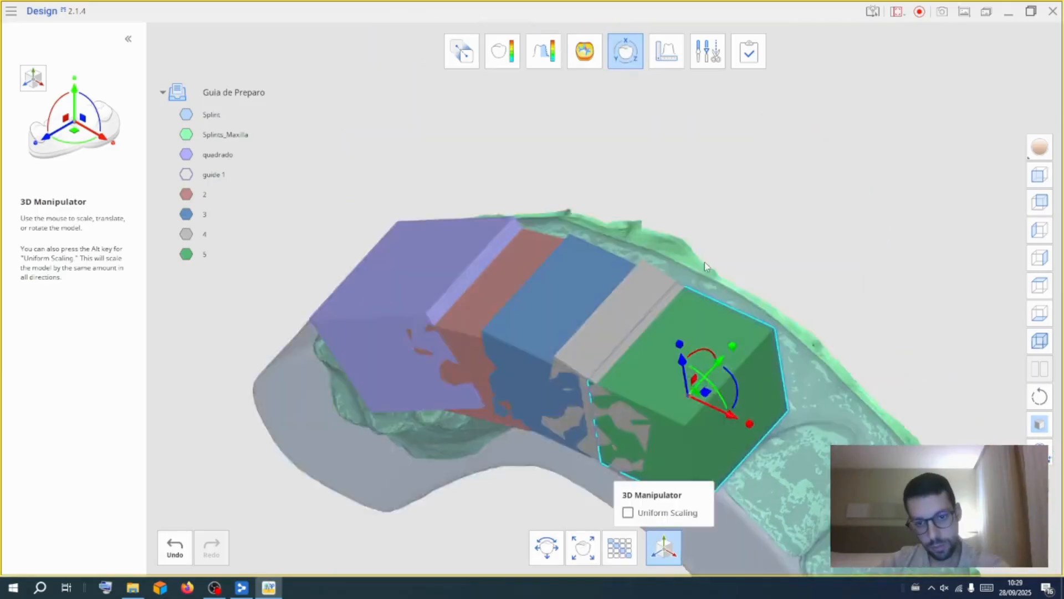
right_drag(704, 261, 787, 305)
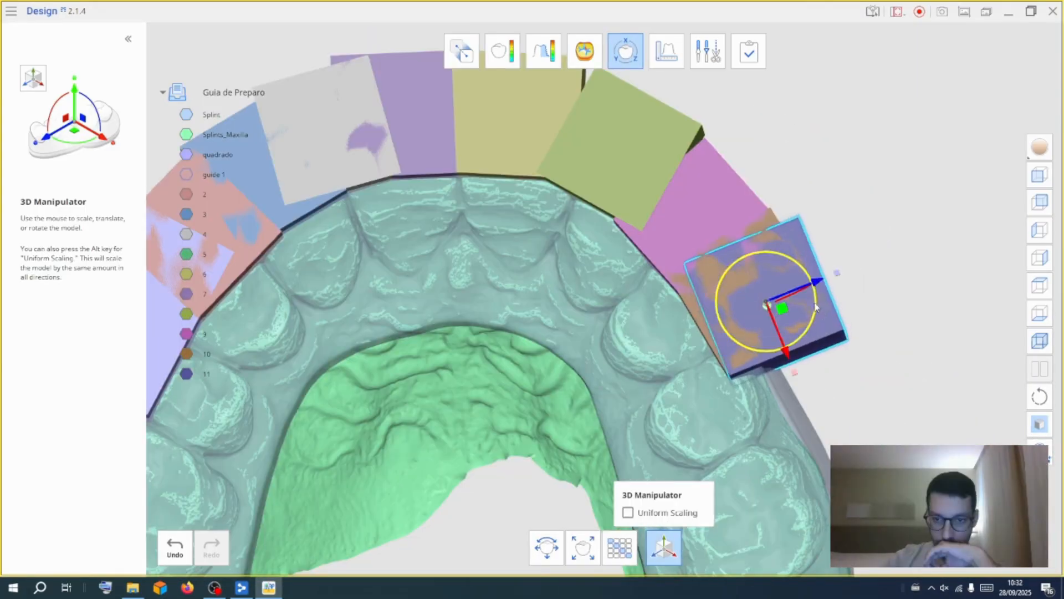
Move block 11 with the 3D Manipulator to sit beside block 10 over the last posterior tooth
drag(779, 339, 792, 399)
right_drag(872, 225, 419, 341)
drag(671, 403, 667, 441)
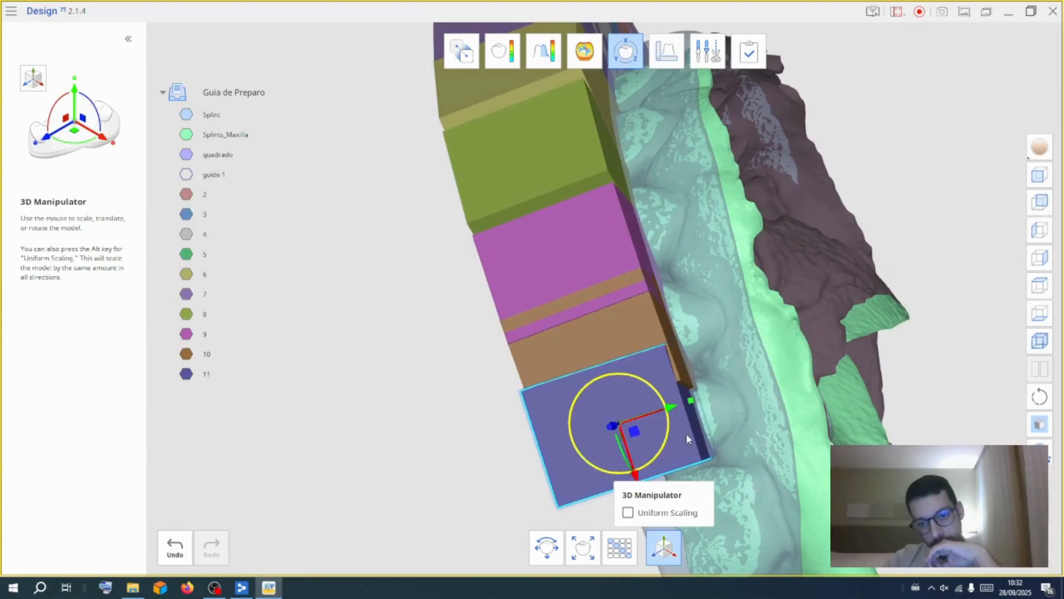
middle_drag(745, 416, 749, 278)
right_drag(748, 278, 737, 283)
drag(672, 268, 670, 269)
right_drag(748, 310, 776, 308)
drag(631, 339, 636, 353)
click(626, 59)
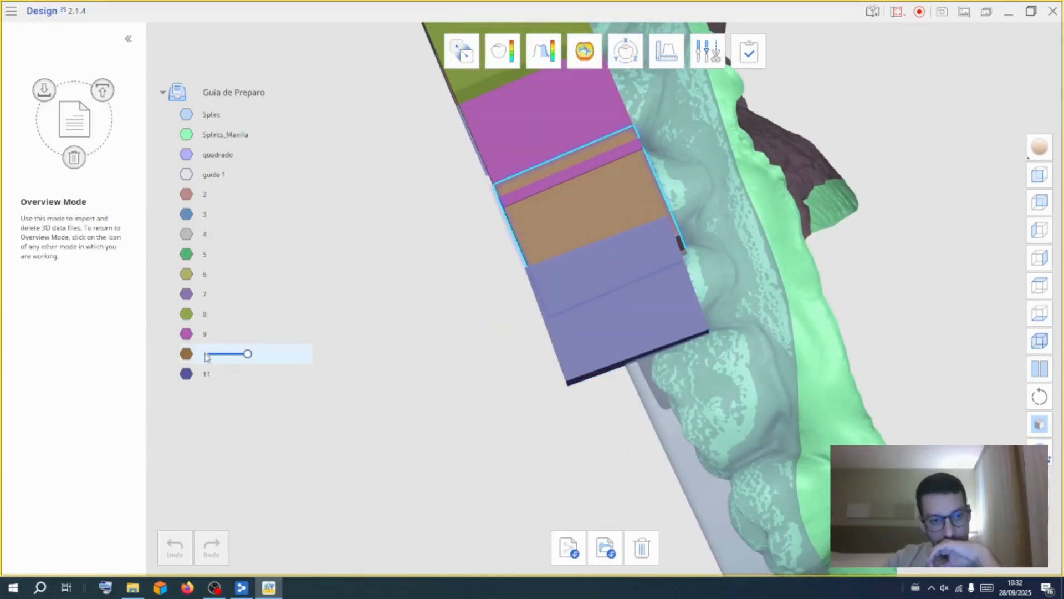
Reposition blocks 10 and 11 with the 3D Manipulator so they line up along the posterior teeth
click(625, 57)
click(345, 355)
click(723, 495)
drag(651, 201, 647, 208)
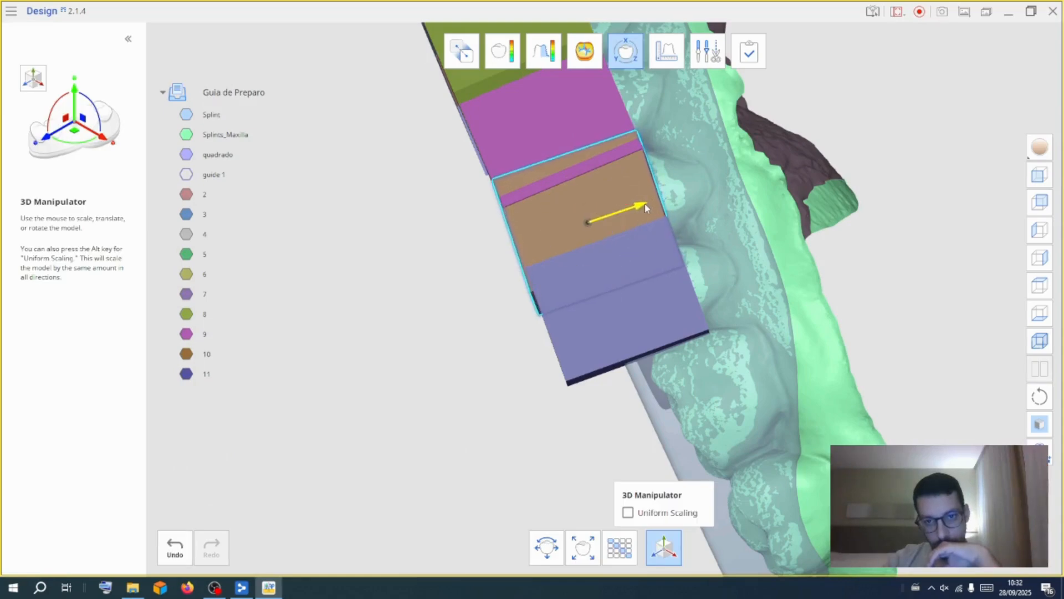
drag(618, 264, 623, 259)
right_drag(745, 253, 643, 387)
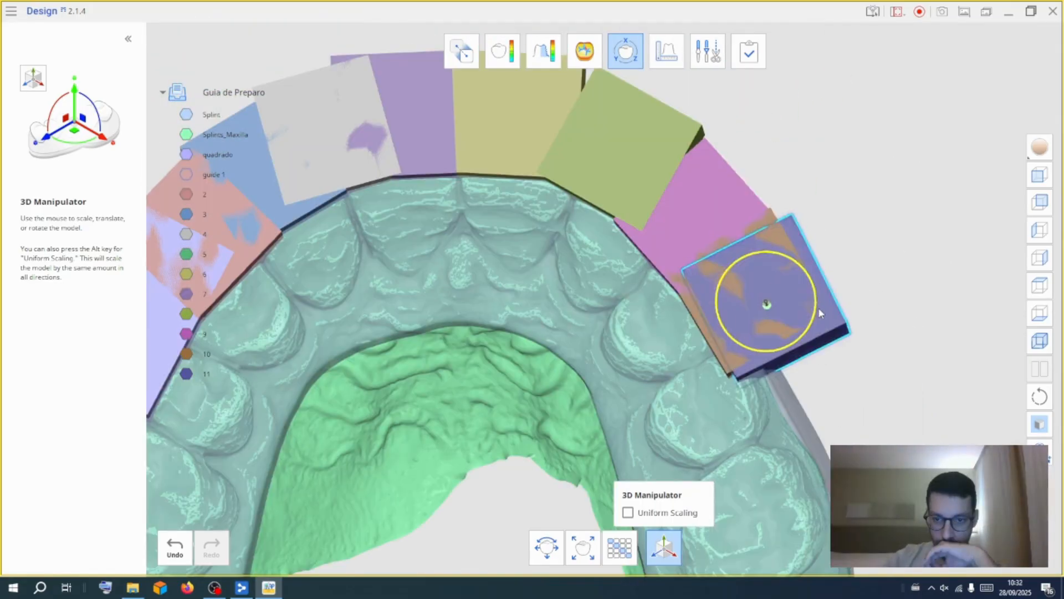
drag(819, 308, 820, 303)
drag(777, 341, 788, 395)
right_drag(788, 395, 423, 344)
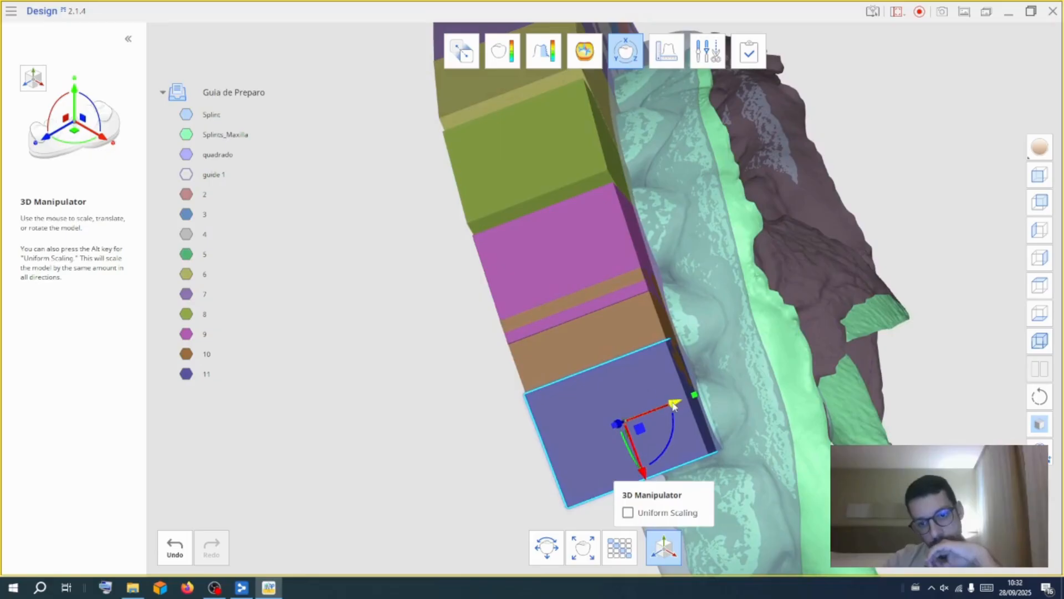
middle_drag(741, 401, 736, 282)
right_drag(735, 287, 704, 291)
drag(633, 341, 638, 357)
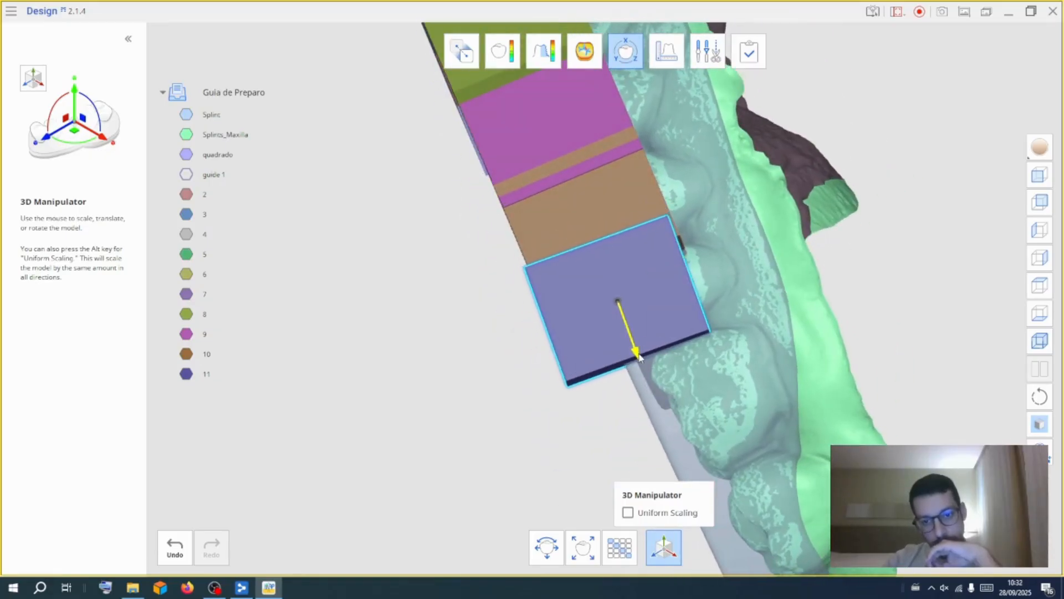
Reselect block 10 and adjust its position between blocks 9 and 11 with the 3D Manipulator
click(628, 54)
click(626, 54)
click(326, 366)
click(722, 492)
drag(640, 224, 637, 239)
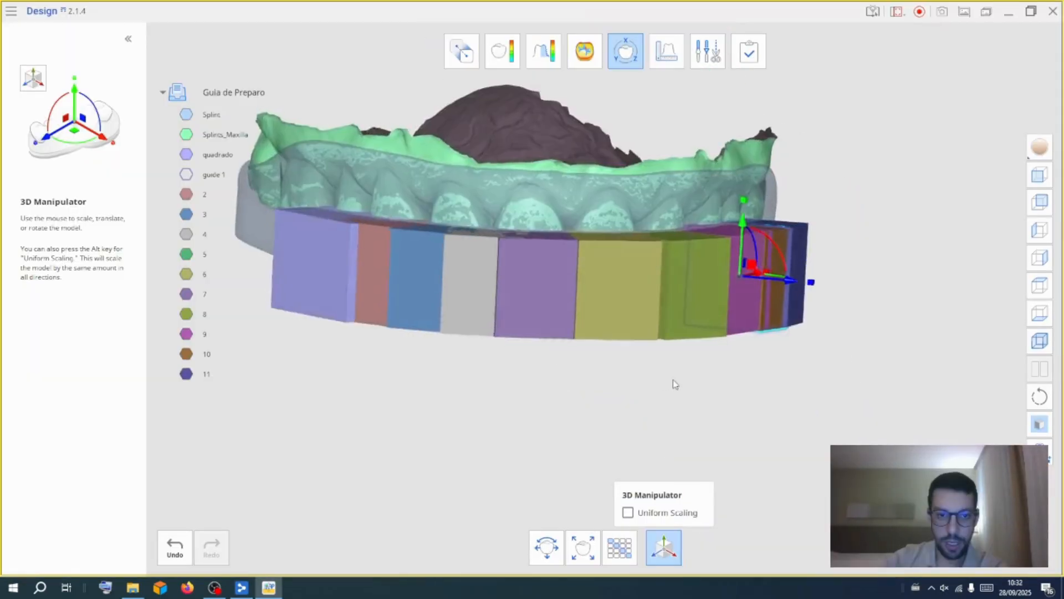
right_drag(675, 384, 421, 260)
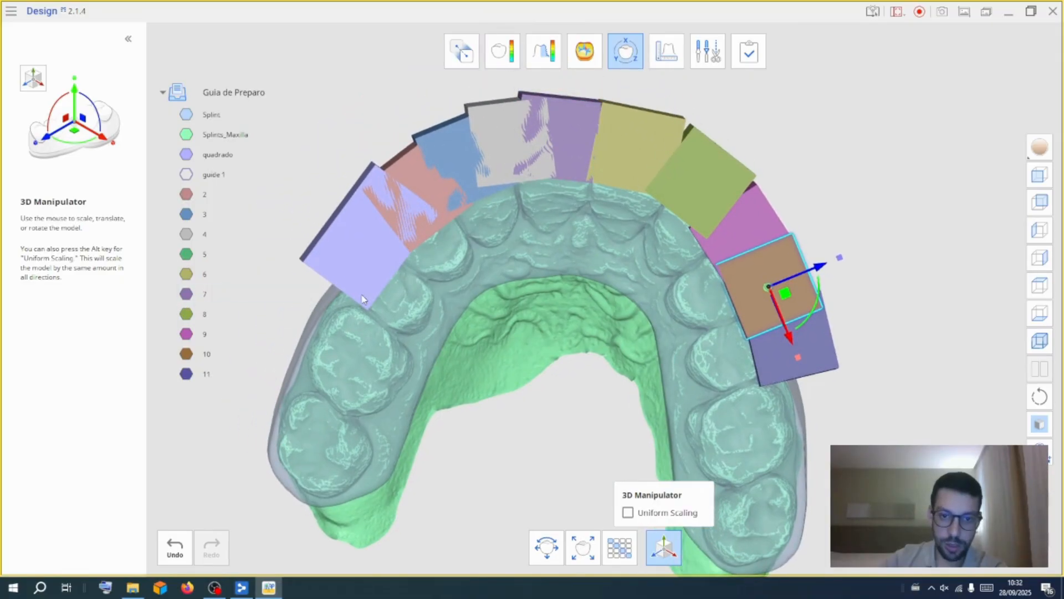
middle_drag(635, 322, 702, 294)
right_drag(660, 438, 652, 358)
right_drag(636, 242, 601, 251)
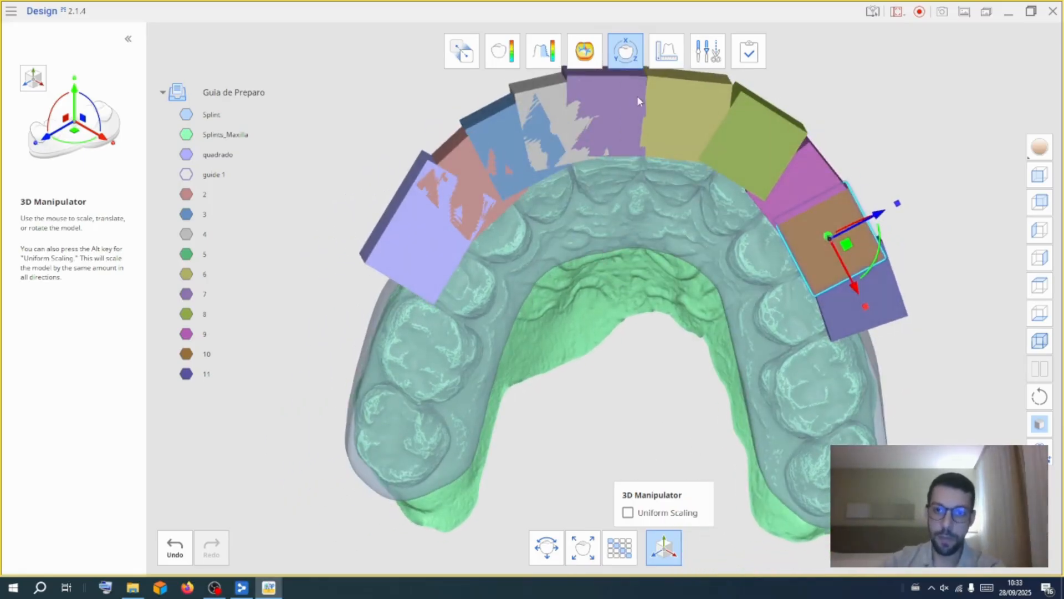
click(618, 59)
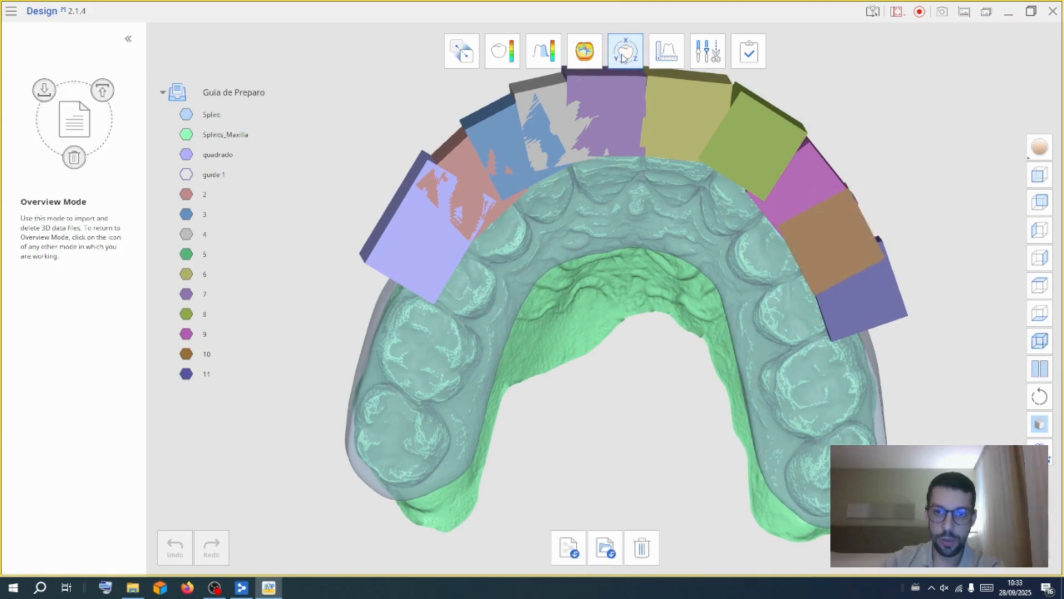
Boolean-cut all blocks, quadrado and 2 to 11, from the Splint to create the guide
click(708, 51)
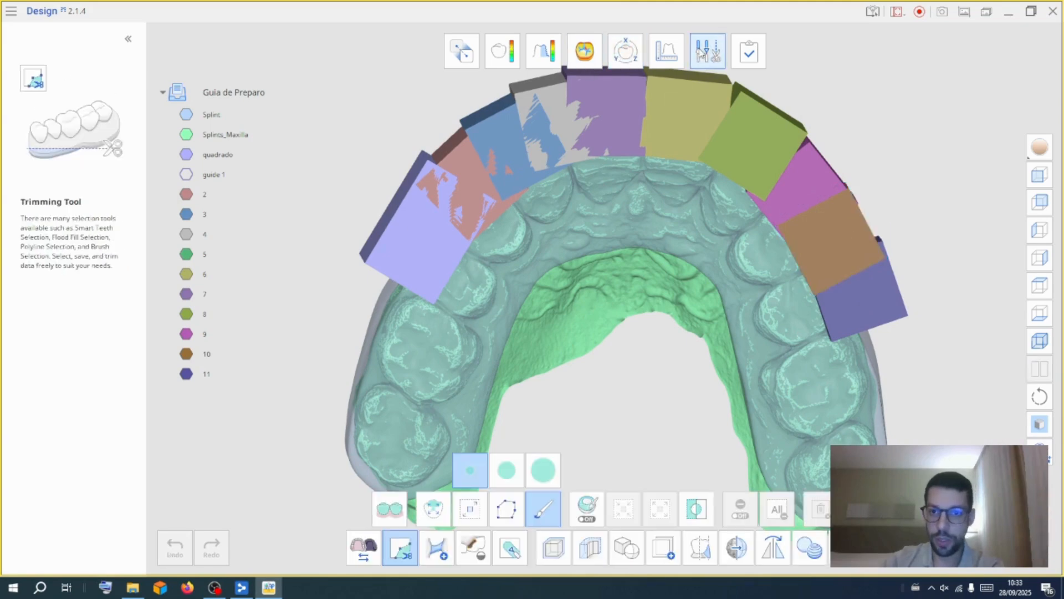
click(626, 549)
click(625, 524)
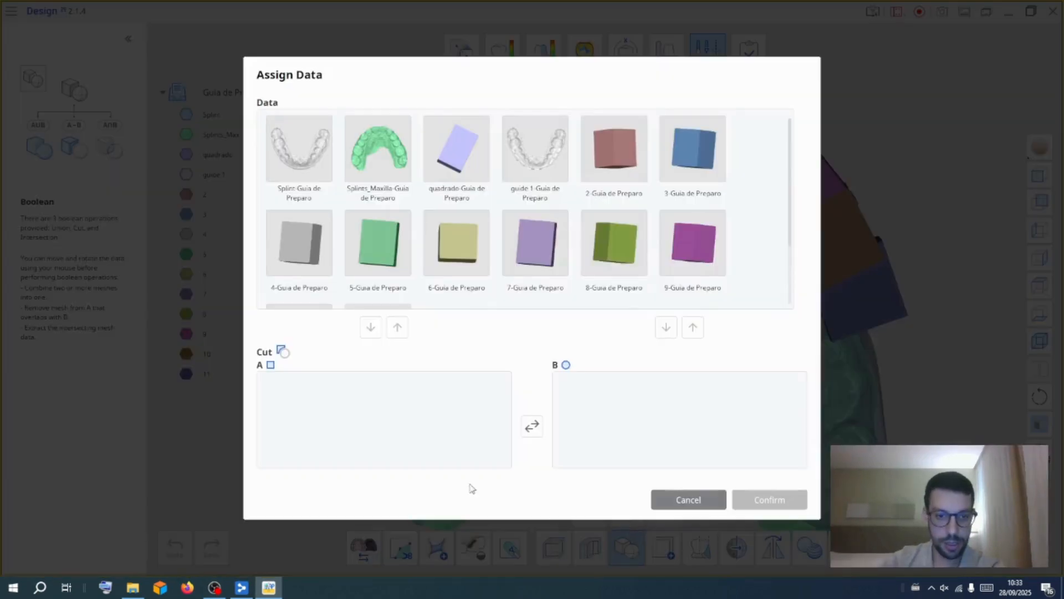
drag(297, 163, 322, 401)
click(477, 164)
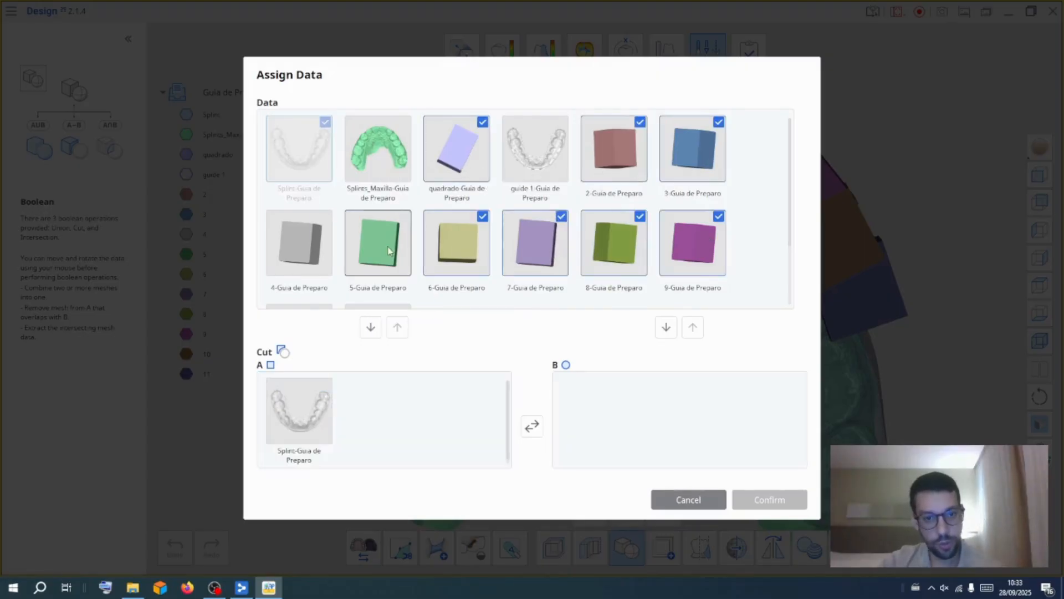
drag(790, 233, 793, 285)
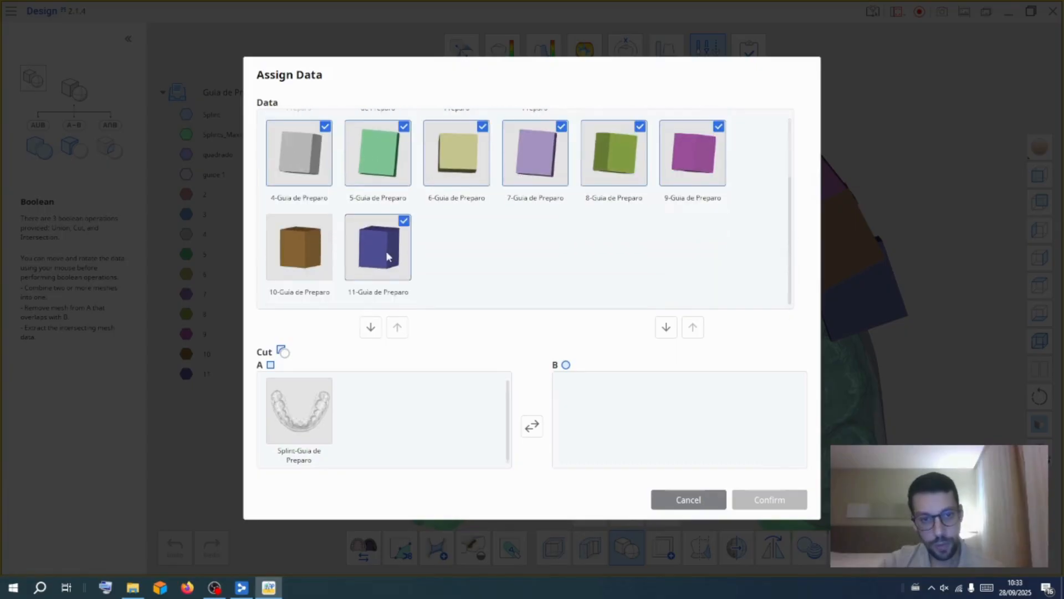
drag(380, 250, 685, 391)
click(753, 500)
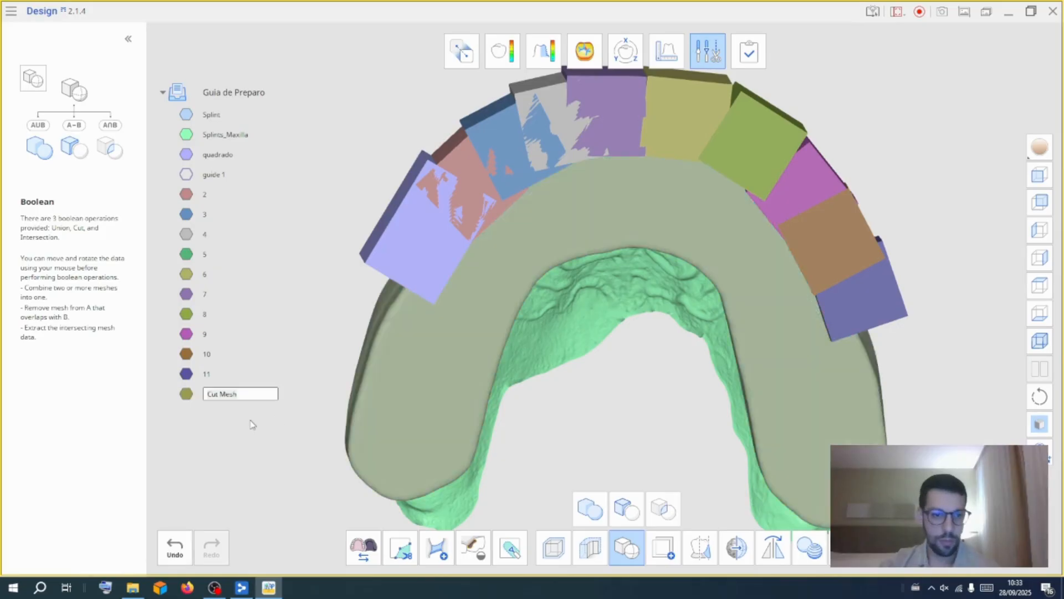
Show only the Guide 2 result and turn the maxilla model back on
right_click(208, 394)
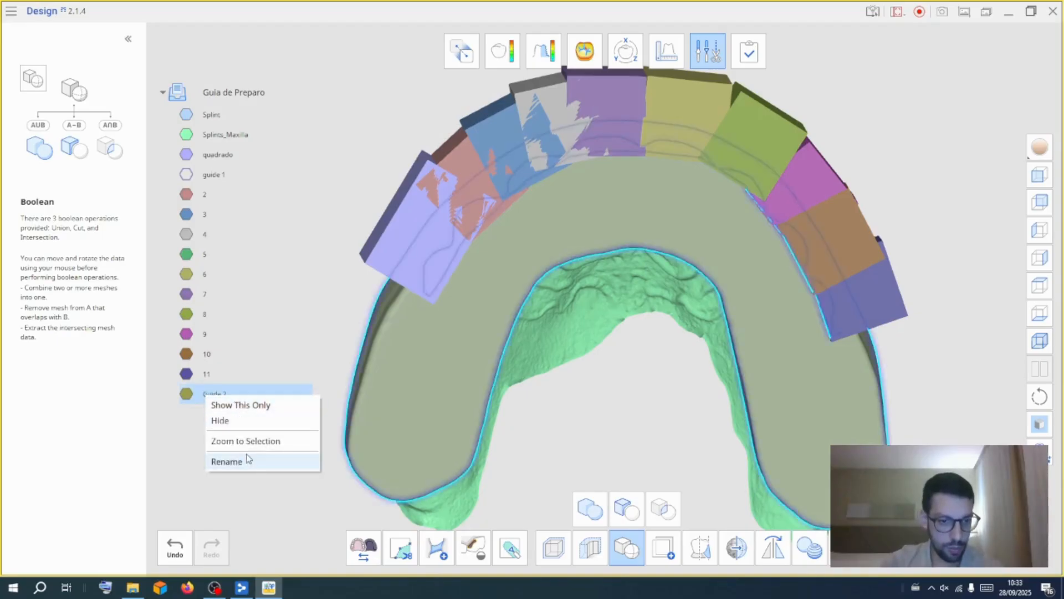
click(252, 405)
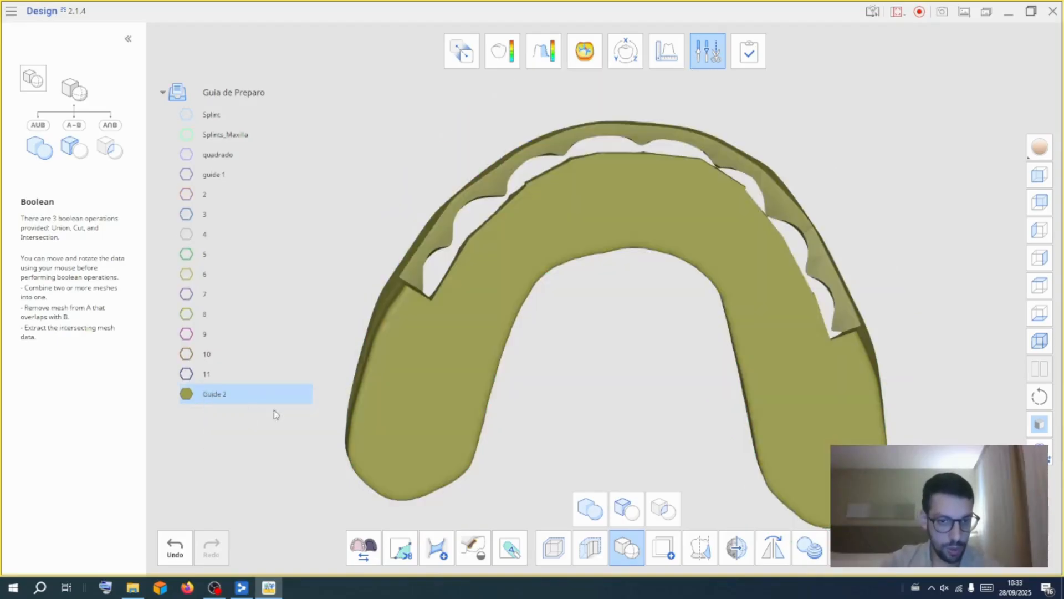
click(187, 133)
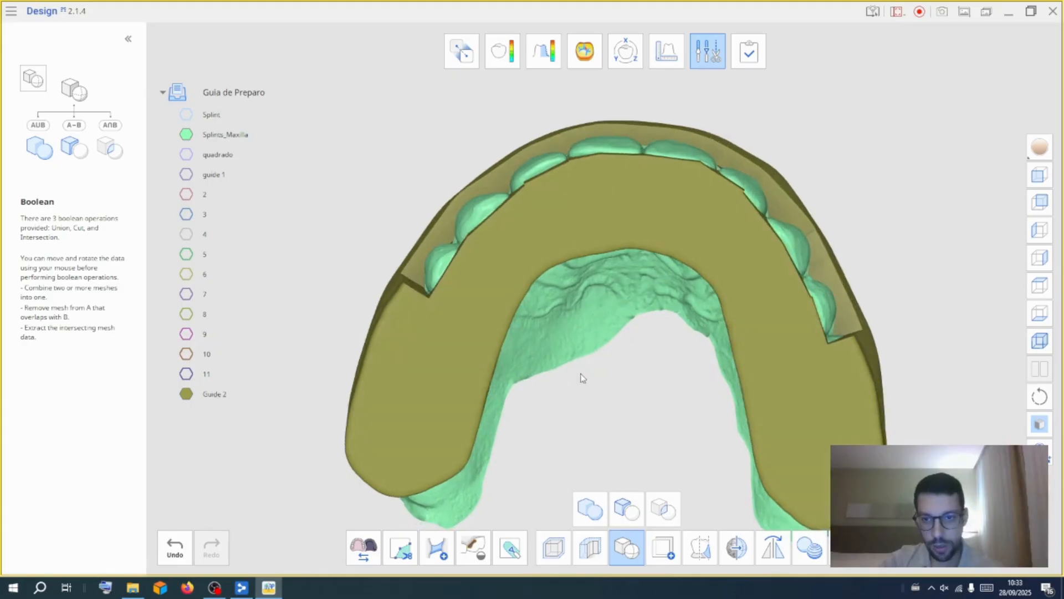
scroll(501, 236, up, 5)
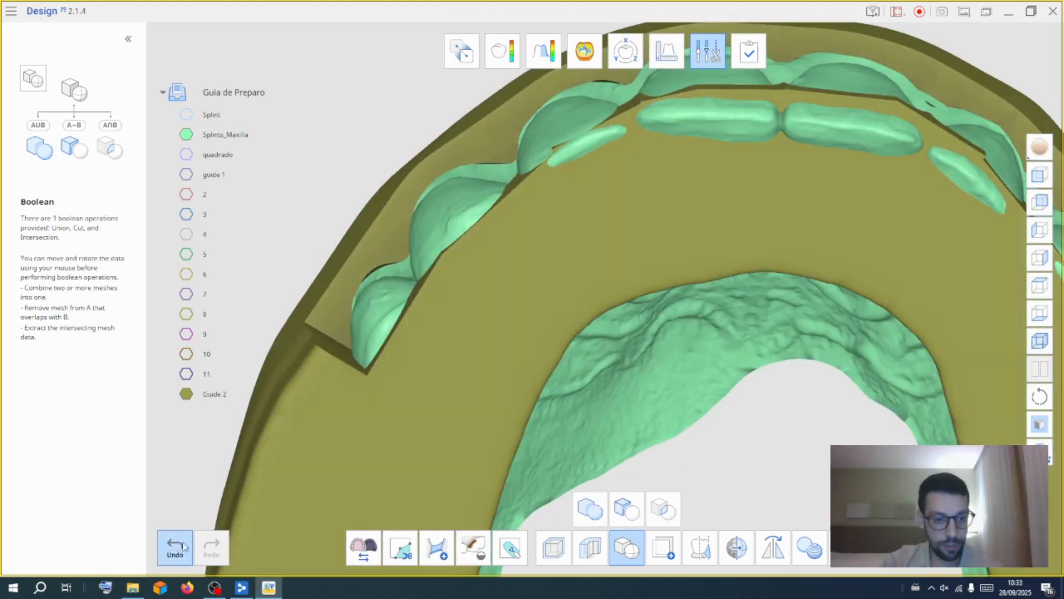
click(184, 547)
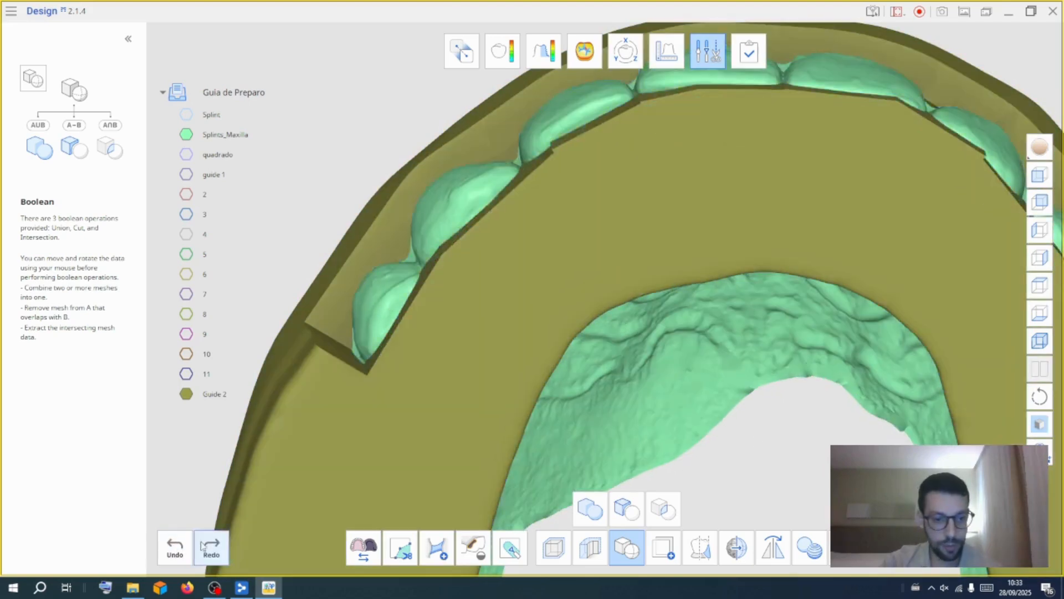
click(715, 55)
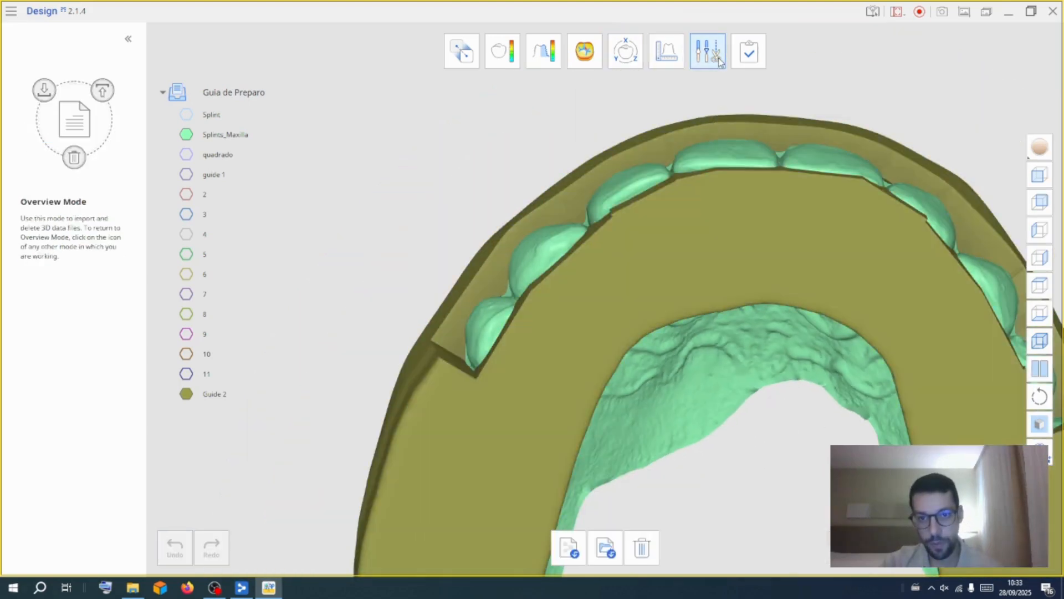
Orbit around Guide 2 to inspect the cut windows over the teeth from several angles
right_drag(707, 379, 714, 546)
middle_drag(802, 404, 696, 391)
right_drag(695, 391, 583, 407)
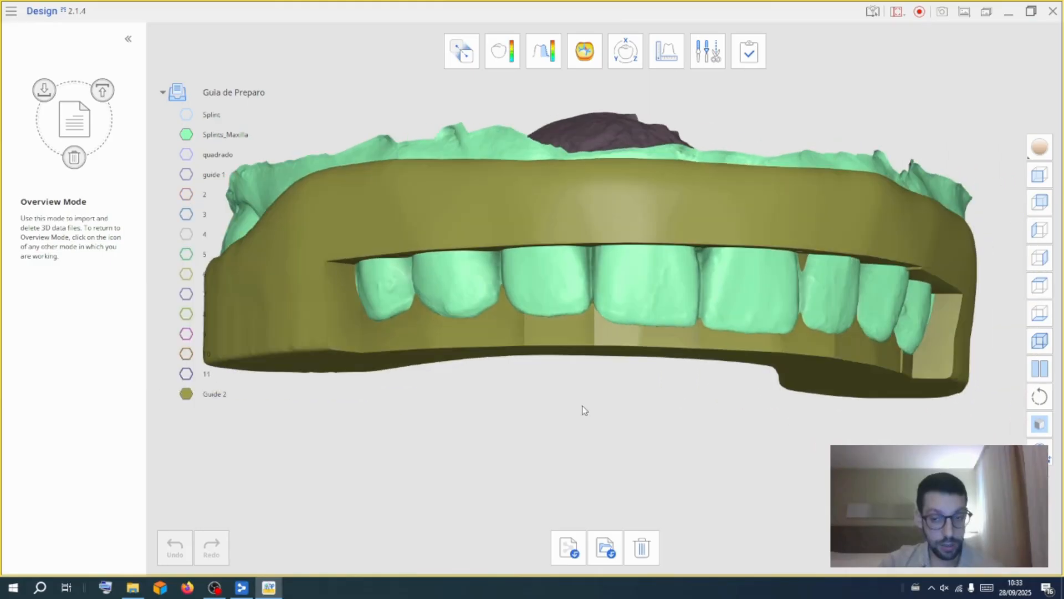
right_drag(680, 394, 605, 421)
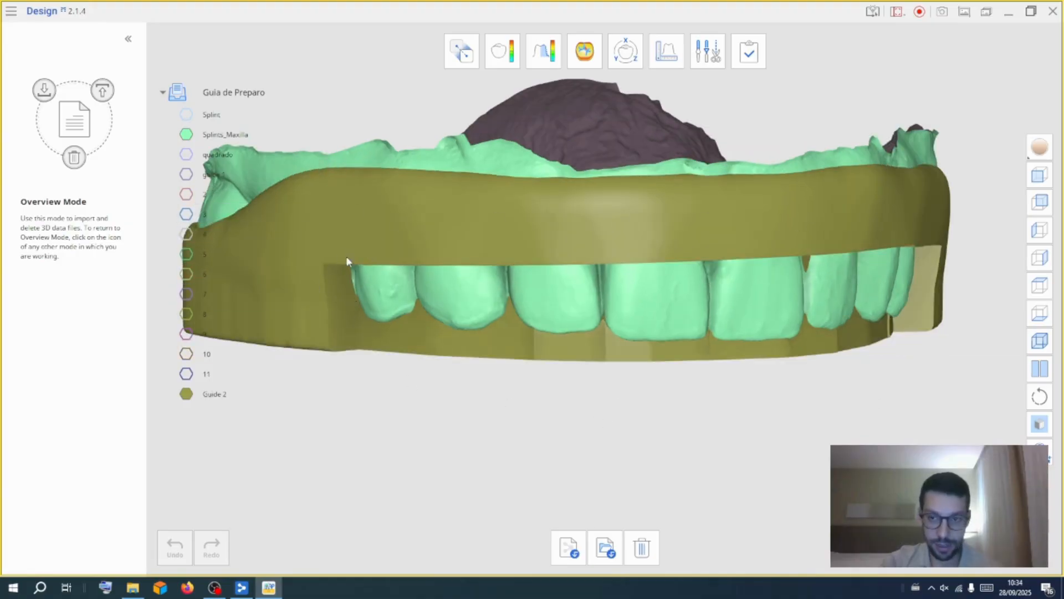
right_drag(983, 158, 751, 449)
right_drag(427, 446, 530, 272)
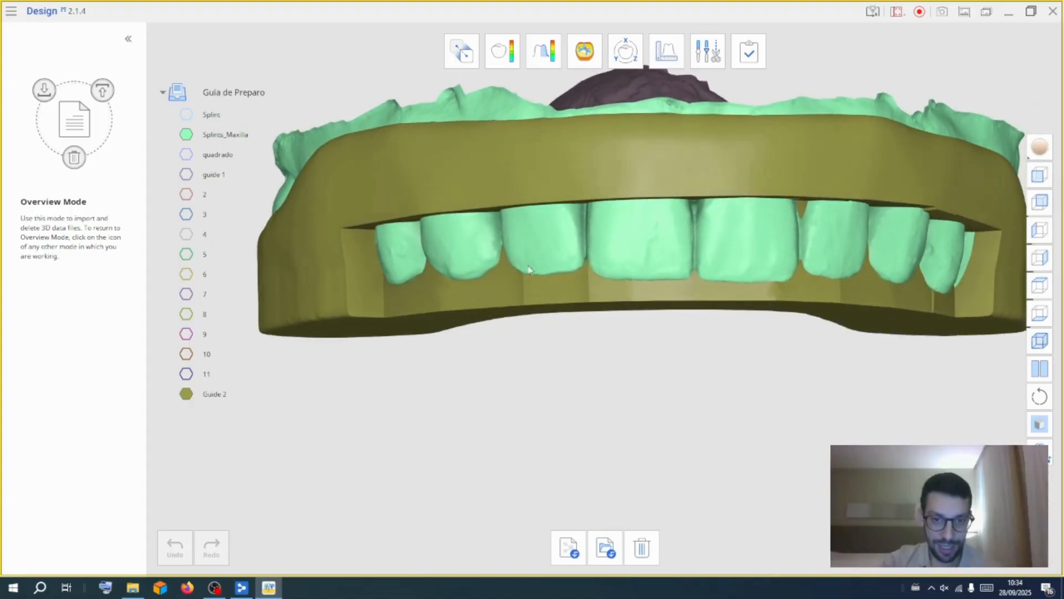
right_drag(661, 435, 634, 199)
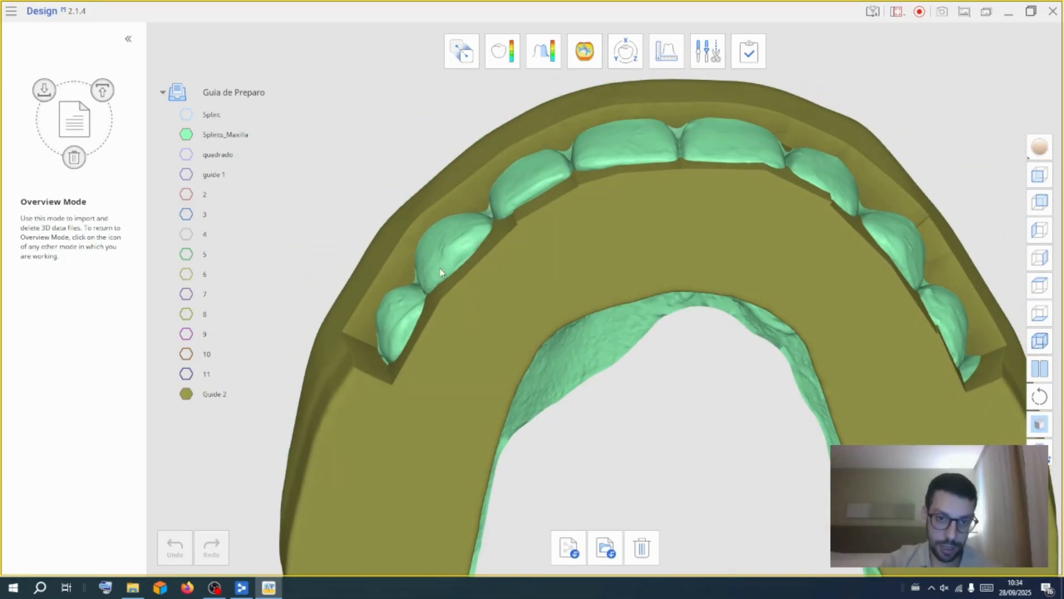
right_drag(689, 438, 633, 395)
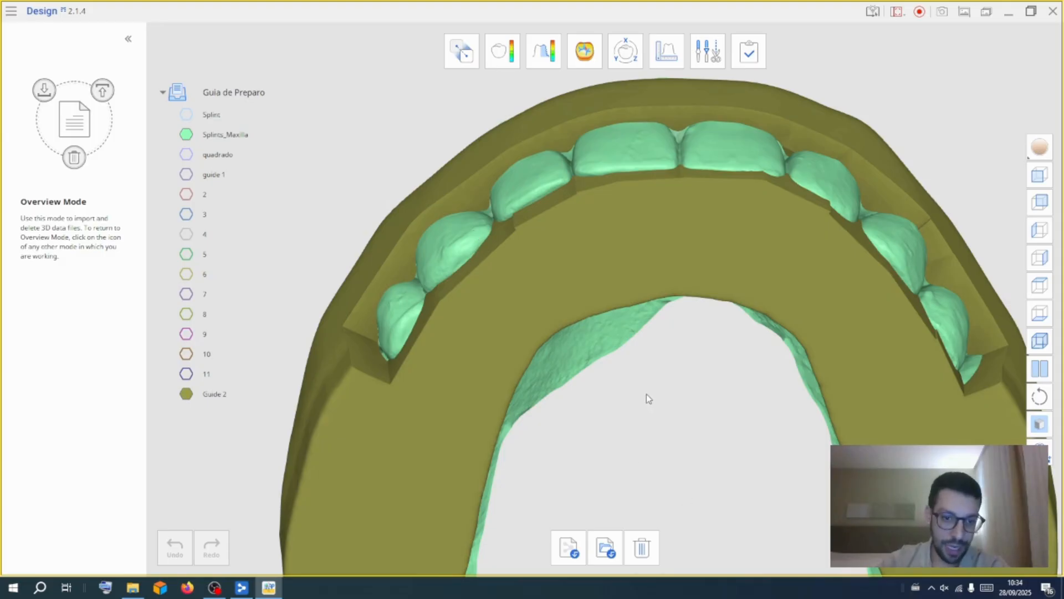
right_drag(649, 398, 413, 402)
Open quadrado, then block 2, in the 3D Manipulator to check their placement against the guide
click(626, 49)
click(515, 172)
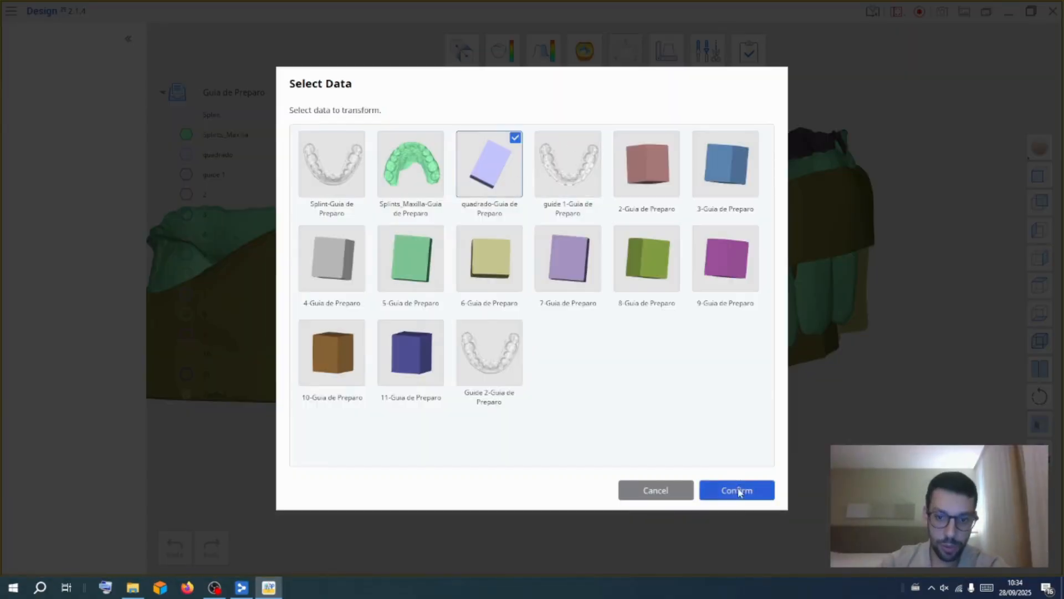
click(736, 490)
right_drag(775, 444, 610, 160)
middle_drag(582, 240, 582, 137)
drag(403, 337, 398, 342)
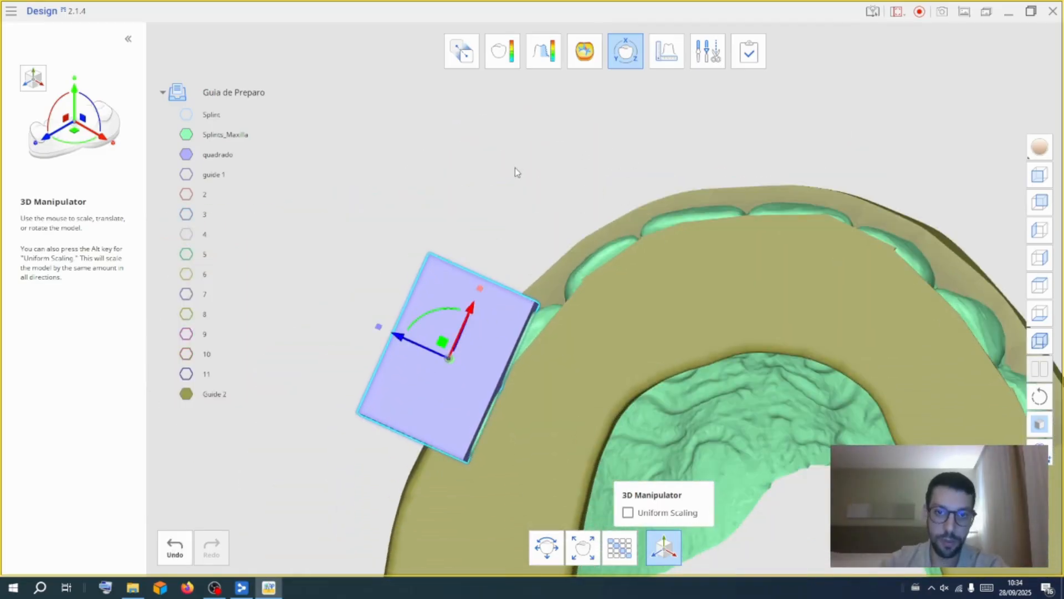
click(615, 61)
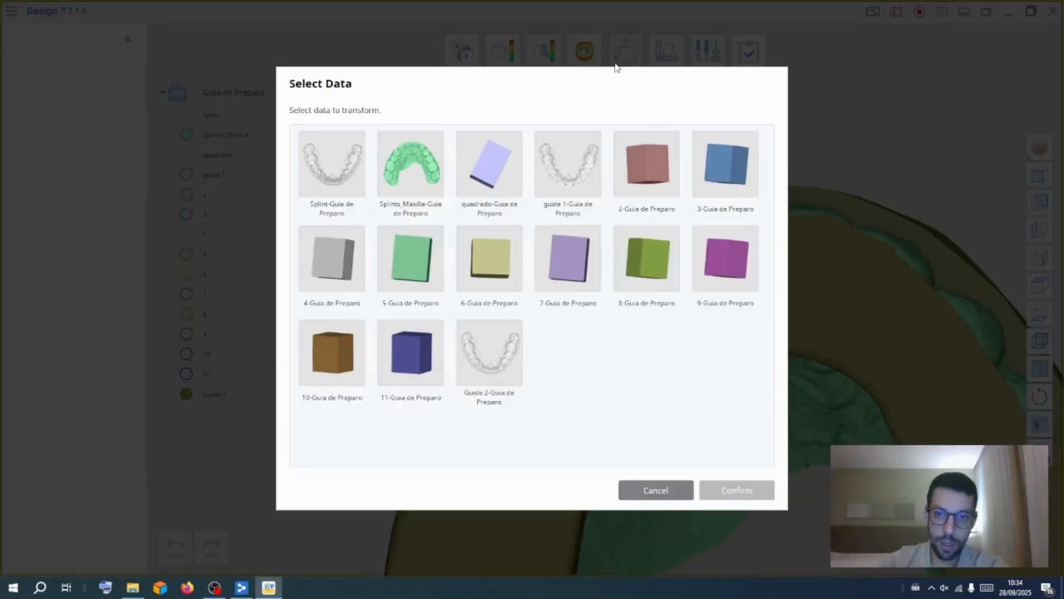
click(672, 183)
click(741, 495)
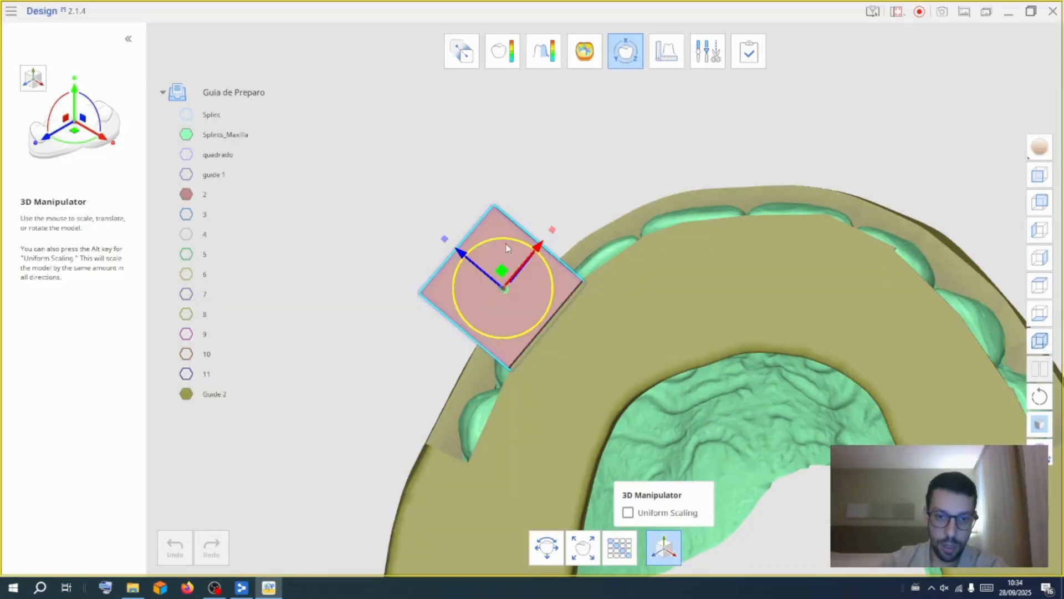
drag(460, 250, 462, 249)
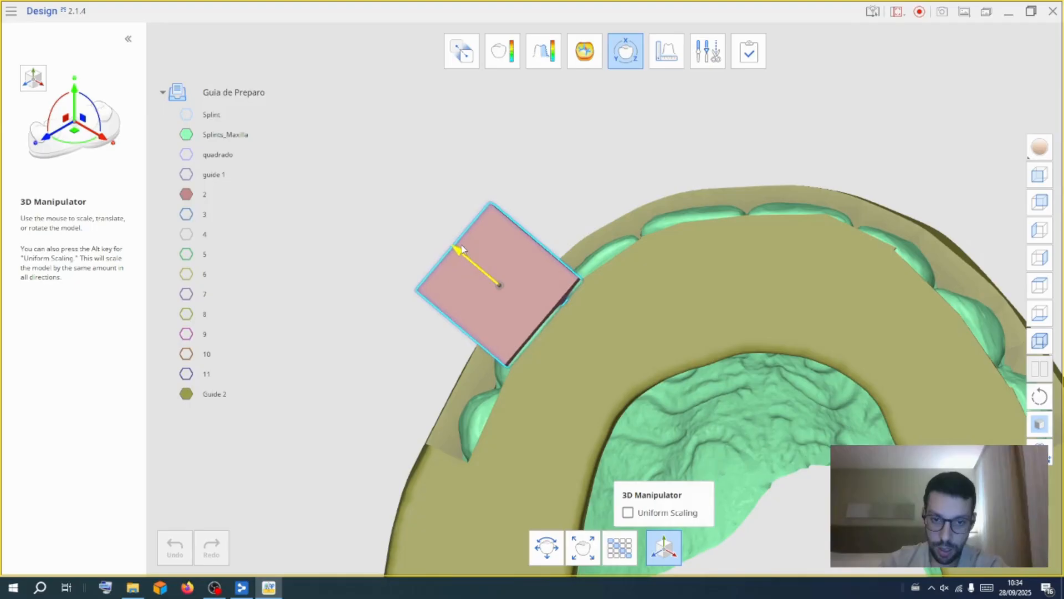
click(625, 51)
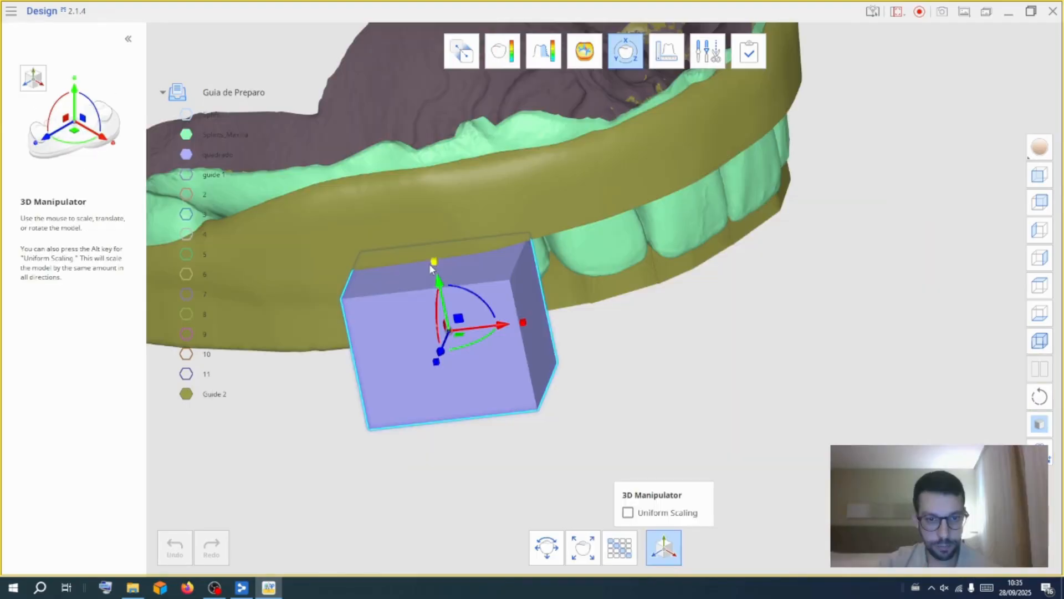
Orbit to a front view and nudge block 2 with the 3D Manipulator
drag(435, 257, 417, 195)
drag(441, 287, 434, 256)
right_drag(680, 360, 347, 333)
click(623, 54)
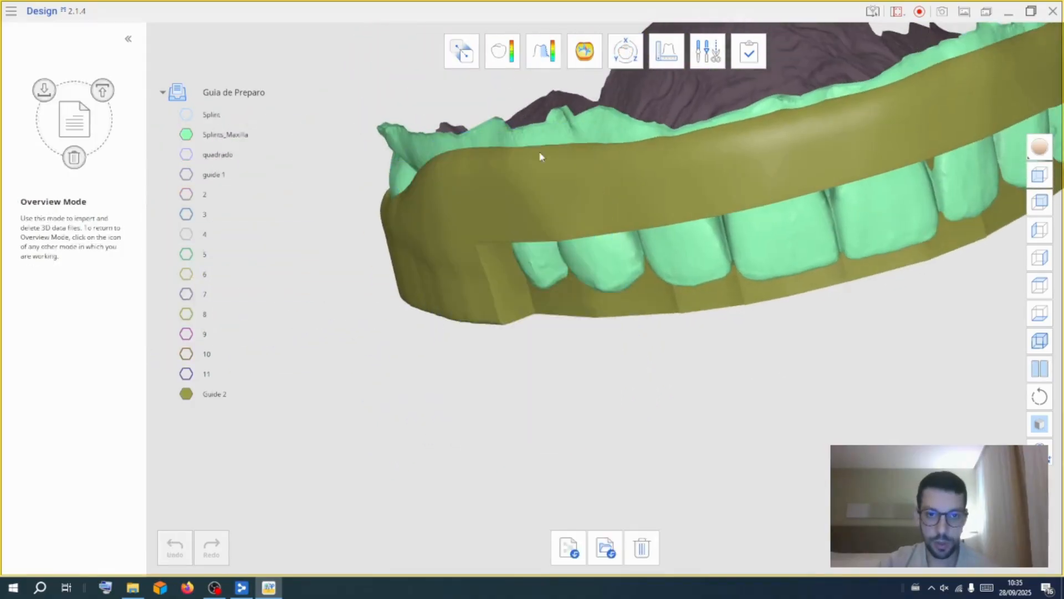
click(637, 50)
click(677, 205)
click(737, 490)
drag(594, 243, 577, 224)
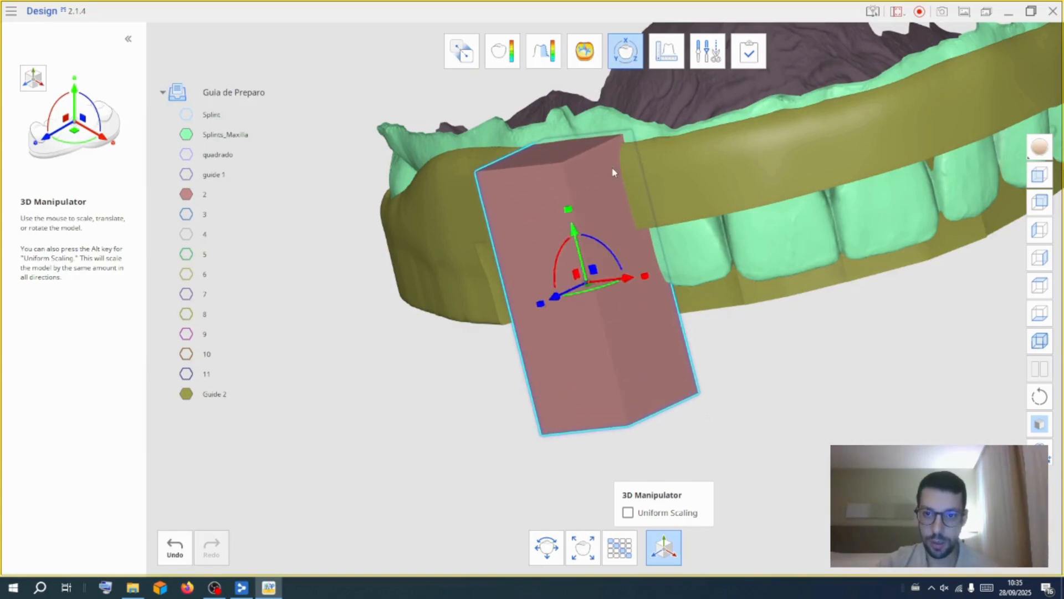
Switch the 3D Manipulator to block 3 and nudge it
click(623, 67)
click(631, 57)
click(728, 166)
click(737, 491)
mouse_move(646, 235)
mouse_down()
mouse_move(634, 149)
mouse_move(650, 243)
mouse_up()
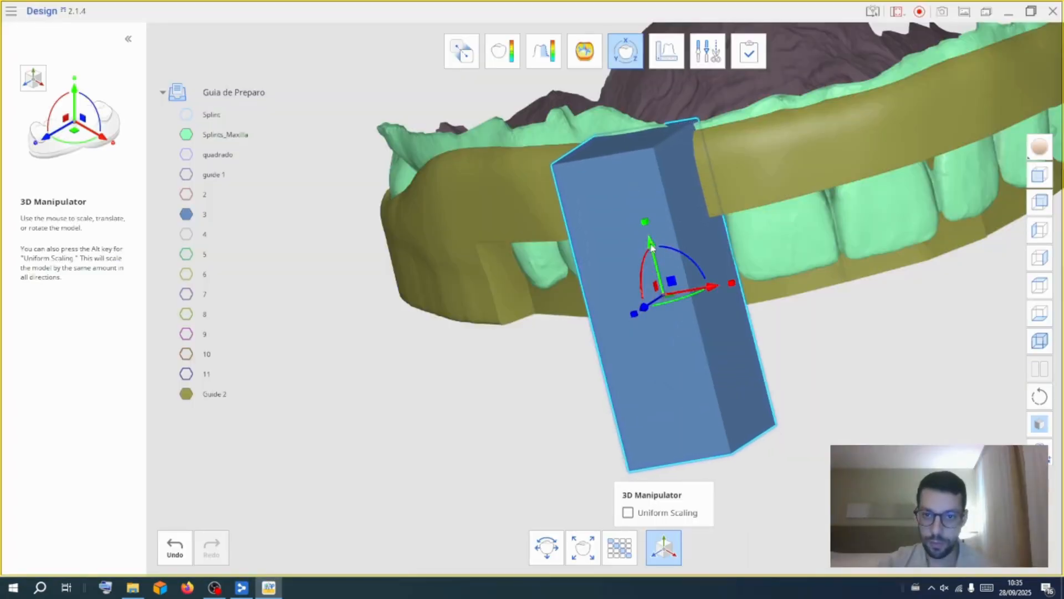
Select block 4 in the 3D Manipulator and move it up over its tooth
click(628, 55)
click(628, 56)
click(332, 258)
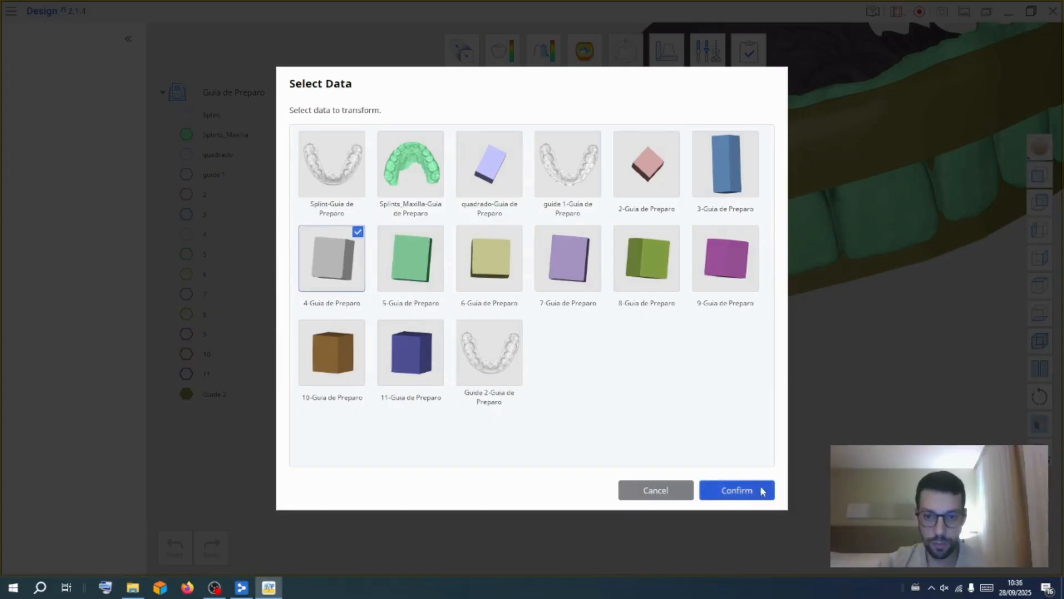
click(737, 490)
drag(709, 232, 660, 30)
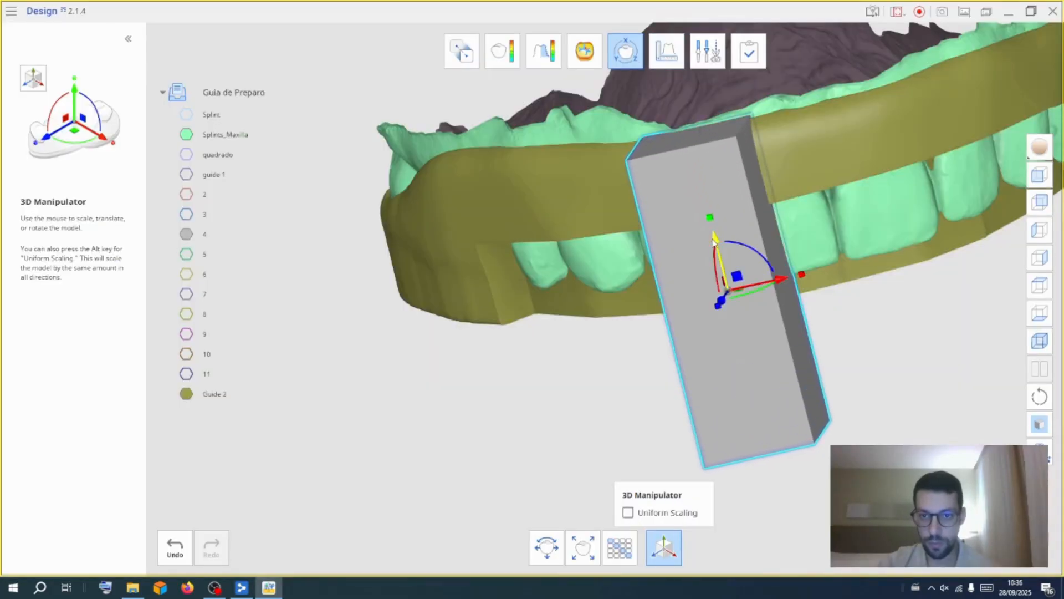
Switch the 3D Manipulator to block 5 and move it up over its tooth
click(625, 52)
click(626, 52)
click(437, 275)
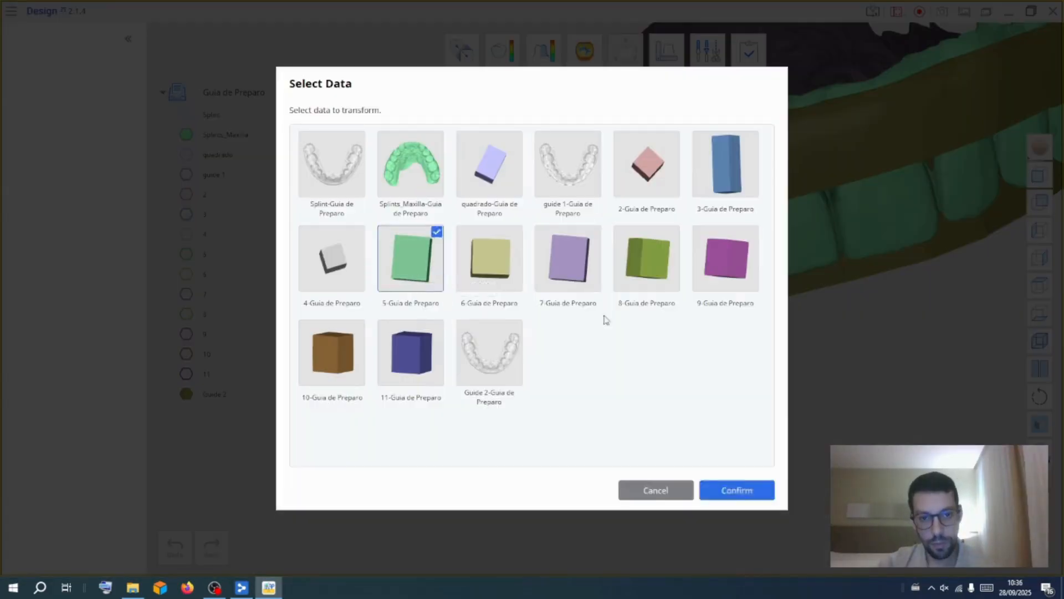
click(737, 490)
drag(771, 205, 771, 133)
Switch the 3D Manipulator to block 7 and move it up over its tooth
click(626, 53)
click(626, 53)
click(570, 260)
click(737, 490)
drag(773, 205, 750, 106)
Switch the 3D Manipulator to block 8 and move it up over its tooth
click(625, 52)
click(626, 52)
click(648, 265)
click(737, 490)
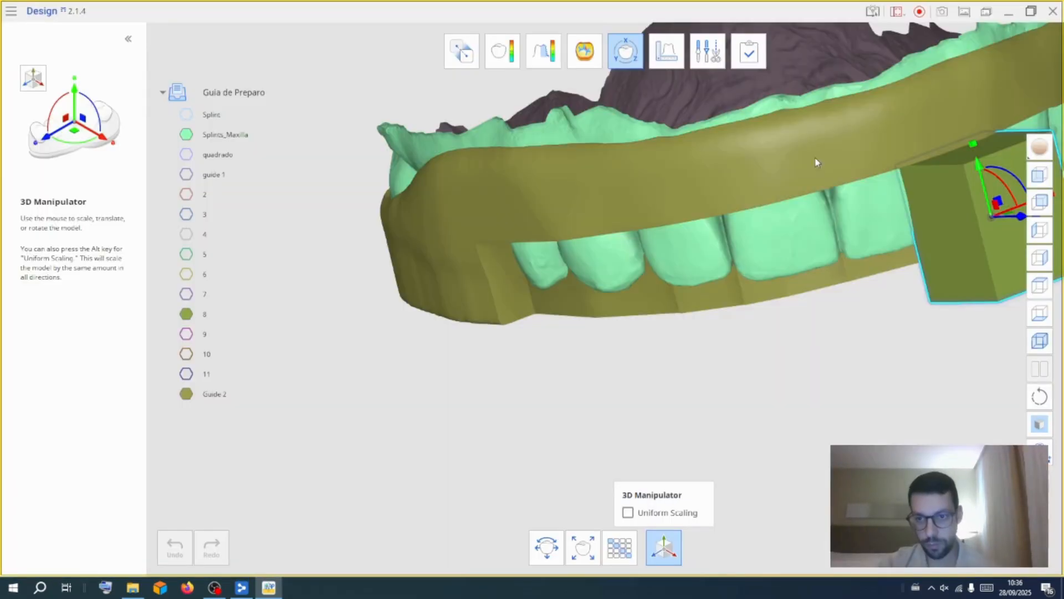
drag(973, 146, 976, 60)
Switch the 3D Manipulator to block 9 and move it up over its tooth
click(625, 53)
click(625, 52)
click(729, 261)
click(767, 490)
right_drag(773, 485, 413, 501)
drag(628, 202, 606, 97)
Switch the 3D Manipulator to block 10 and move it up over its tooth
click(625, 52)
click(625, 52)
click(332, 353)
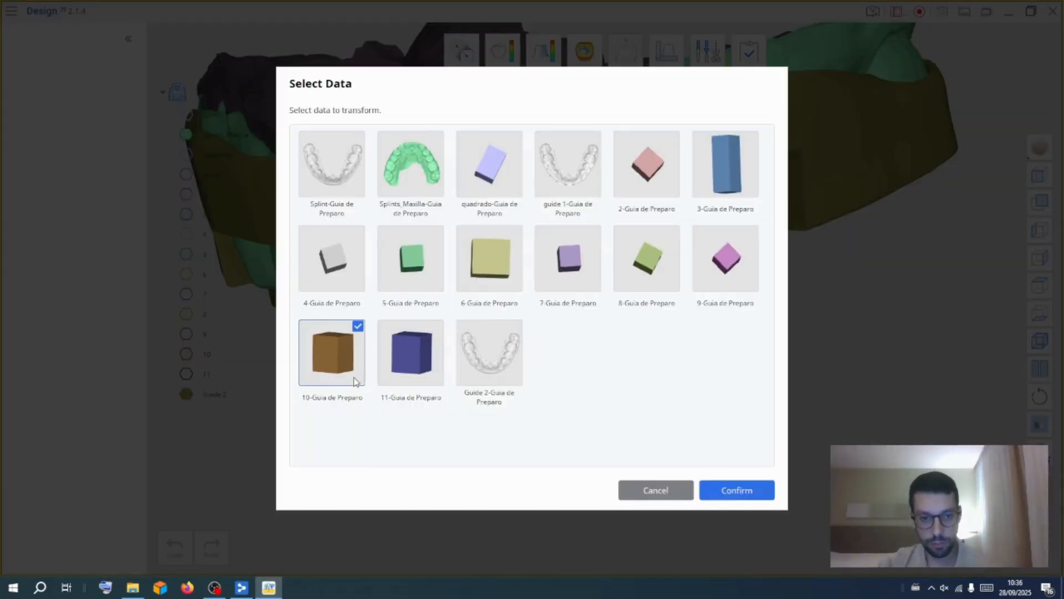
click(737, 490)
drag(696, 177, 693, 86)
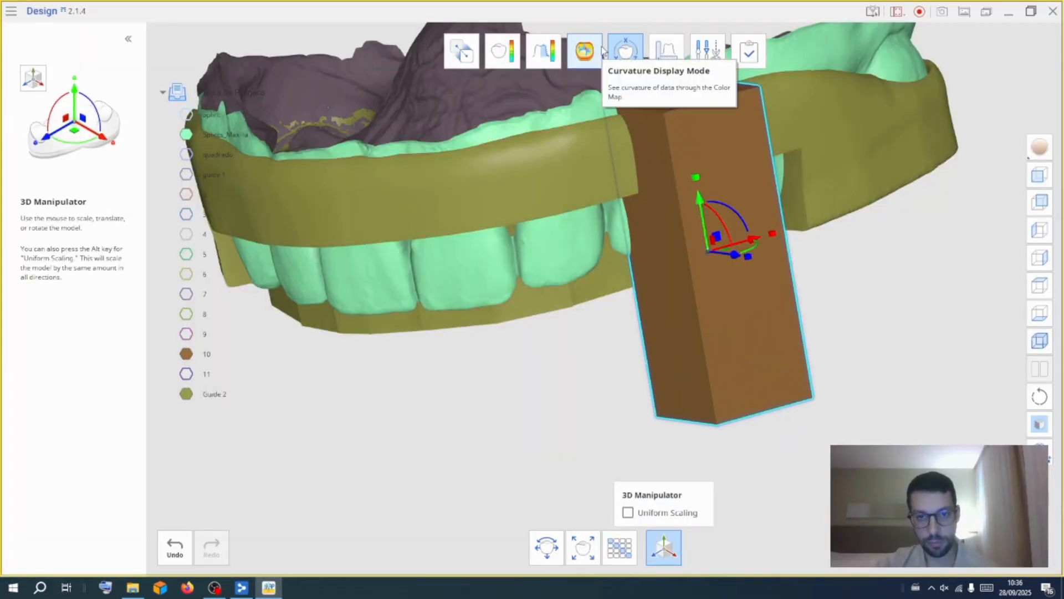
Switch the 3D Manipulator to block 11 and move it up over its tooth
click(623, 52)
click(622, 52)
click(408, 347)
click(735, 489)
drag(763, 160, 722, 62)
Show blocks 6 to 9, then switch the 3D Manipulator to block 6 and move it up
click(187, 334)
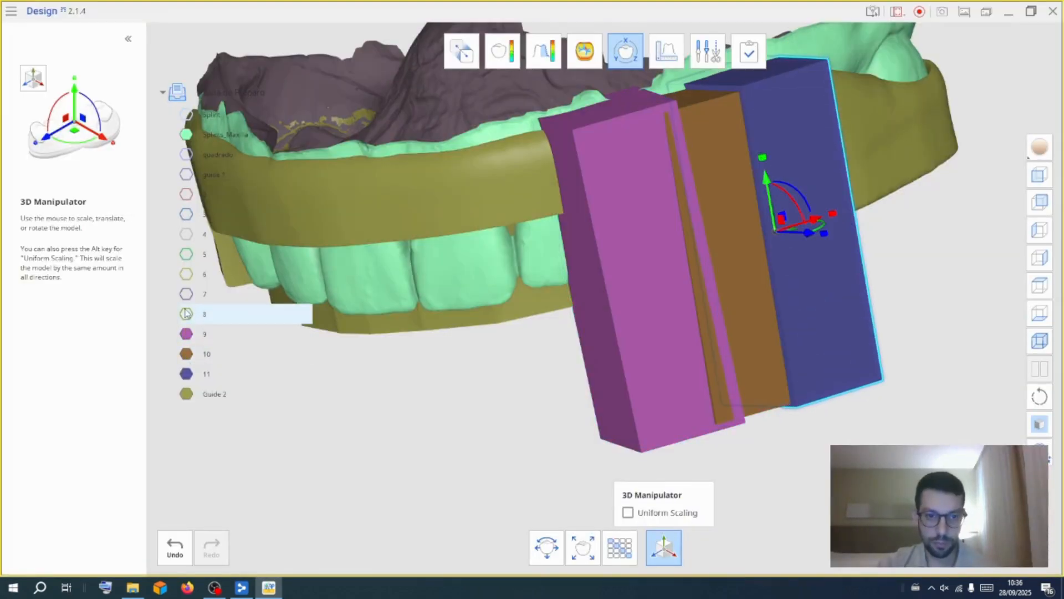
click(186, 313)
click(186, 294)
click(186, 274)
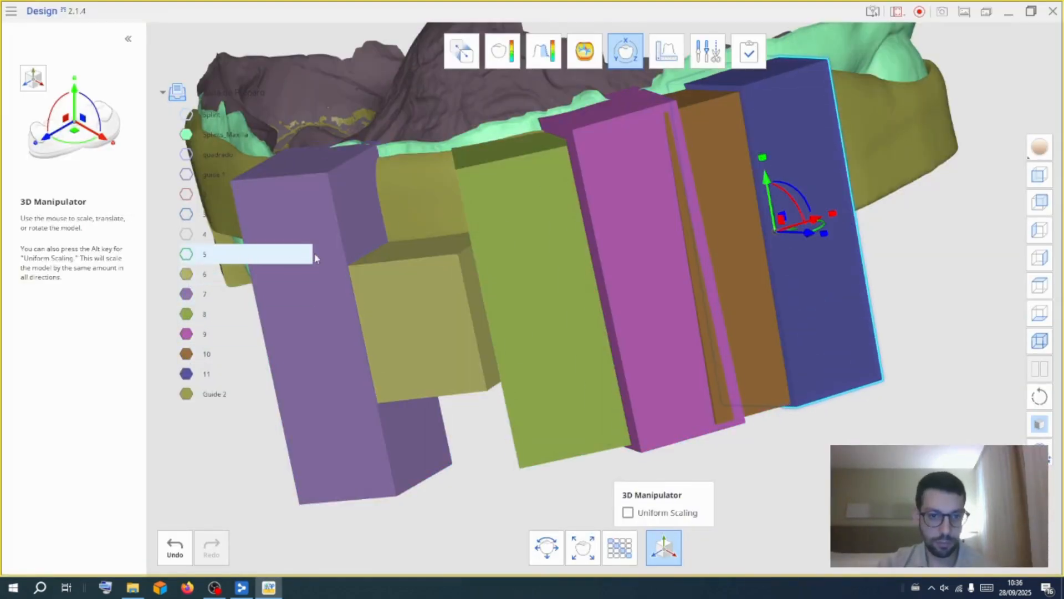
click(622, 56)
click(622, 55)
click(498, 264)
click(736, 490)
drag(426, 241, 432, 158)
Toggle the visibility of the blocks and orbit to check their placement around the arch
click(186, 294)
click(186, 314)
click(186, 334)
click(186, 353)
click(186, 373)
right_drag(345, 484, 501, 363)
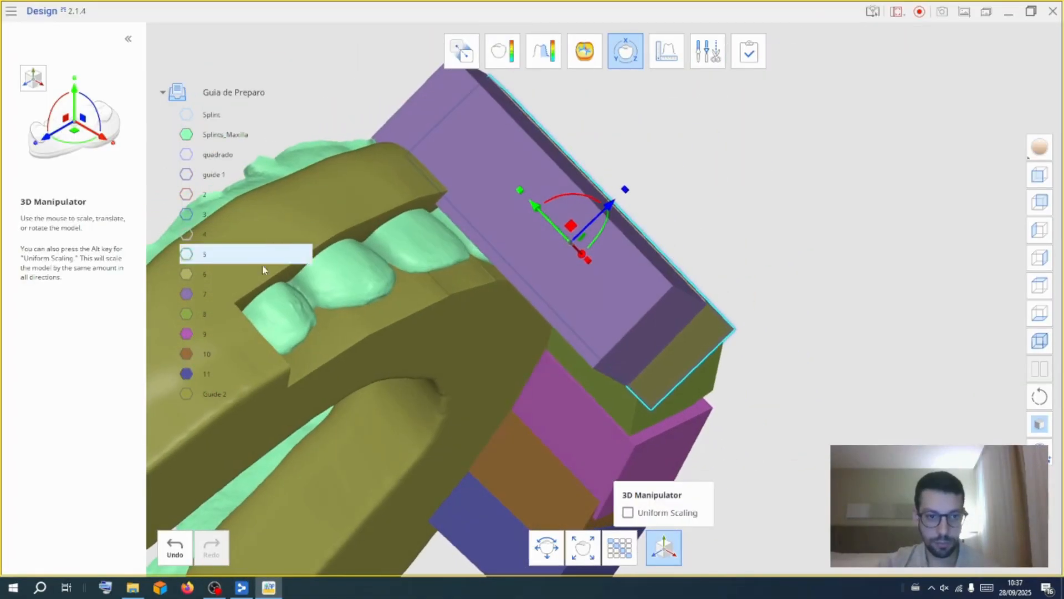
click(186, 254)
click(186, 214)
click(186, 194)
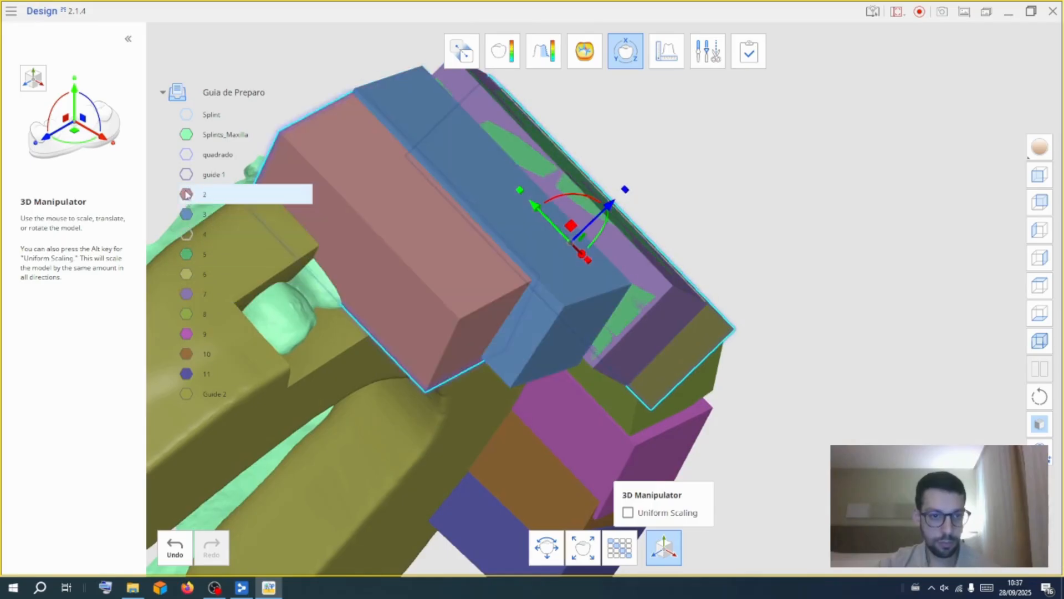
click(186, 234)
click(187, 154)
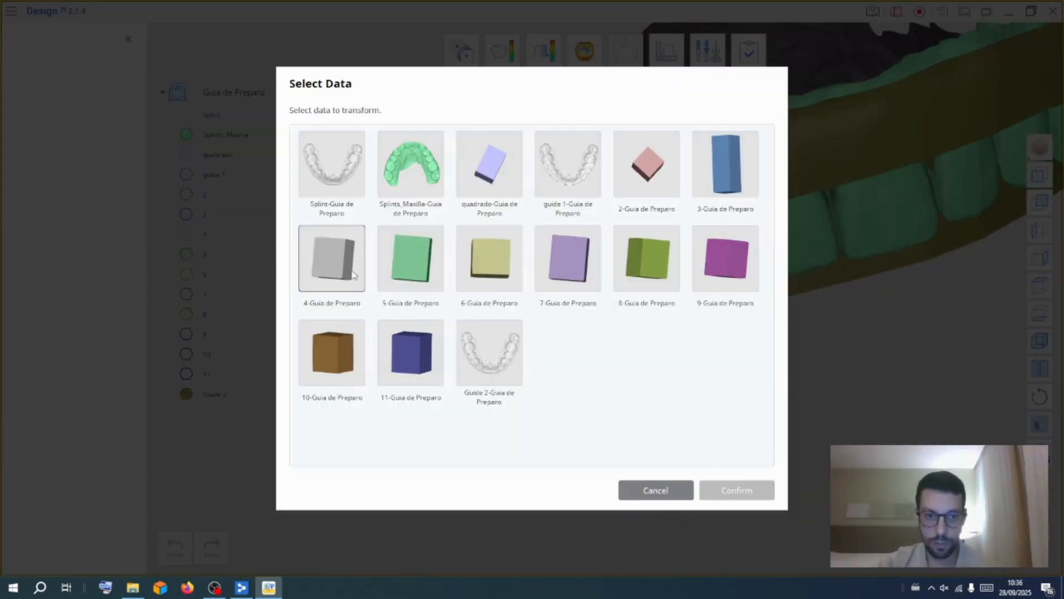
click(737, 489)
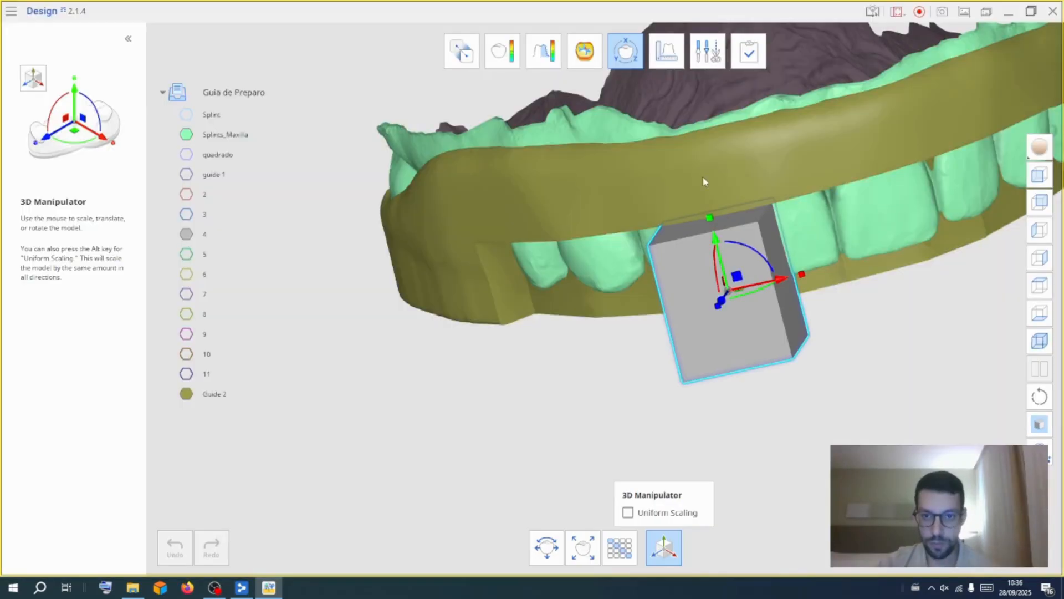
Nudge block 4 slightly and switch the 3D Manipulator to block 5
drag(708, 181, 701, 124)
drag(715, 239, 714, 229)
click(626, 54)
click(415, 277)
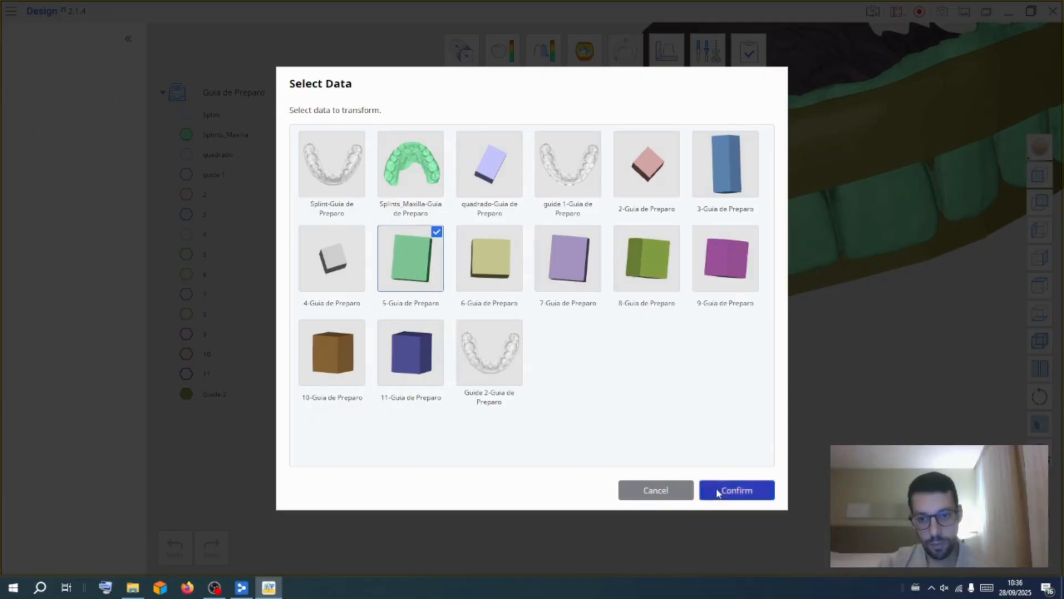
click(719, 490)
mouse_move(772, 203)
mouse_down()
mouse_move(787, 299)
mouse_move(772, 202)
mouse_up()
click(629, 54)
click(726, 489)
Switch the 3D Manipulator to block 8 and raise it further
click(625, 51)
click(647, 259)
click(737, 490)
drag(973, 166, 946, 62)
Switch the 3D Manipulator to block 9 and raise it further
click(637, 62)
click(724, 257)
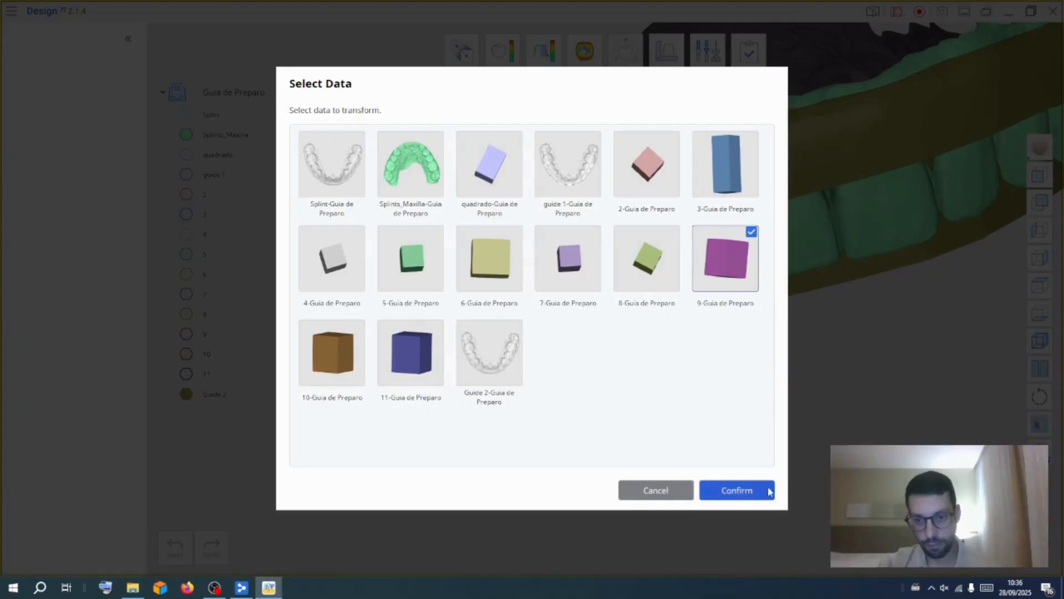
click(737, 490)
drag(623, 196, 622, 111)
Switch the 3D Manipulator to block 10 and raise it further
click(620, 49)
click(332, 352)
click(736, 491)
drag(705, 222, 695, 147)
Orbit beneath the arch to examine the blocks in the 3D Manipulator, then leave it
click(621, 50)
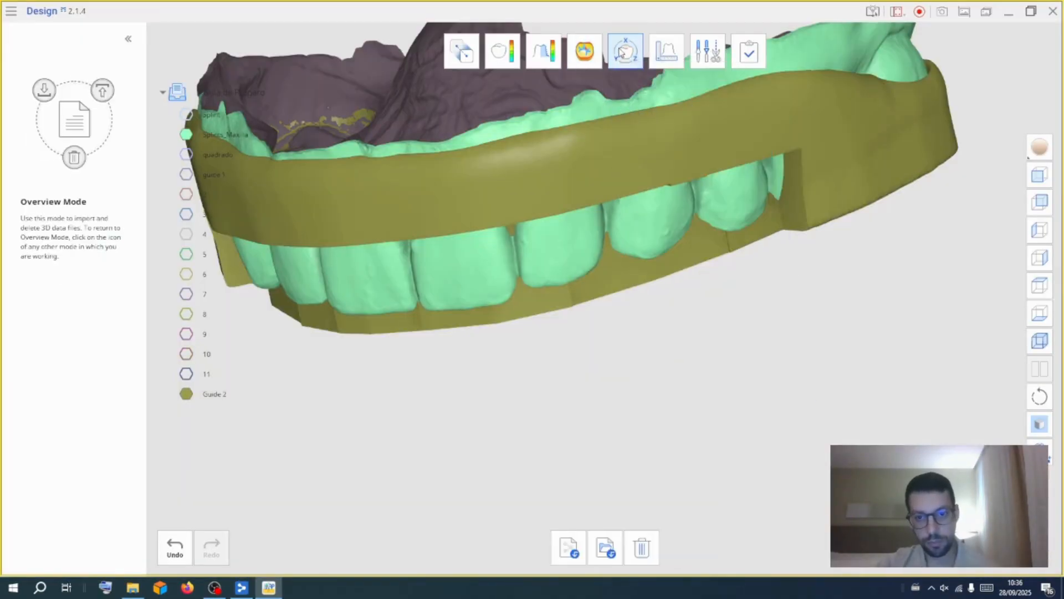
click(421, 343)
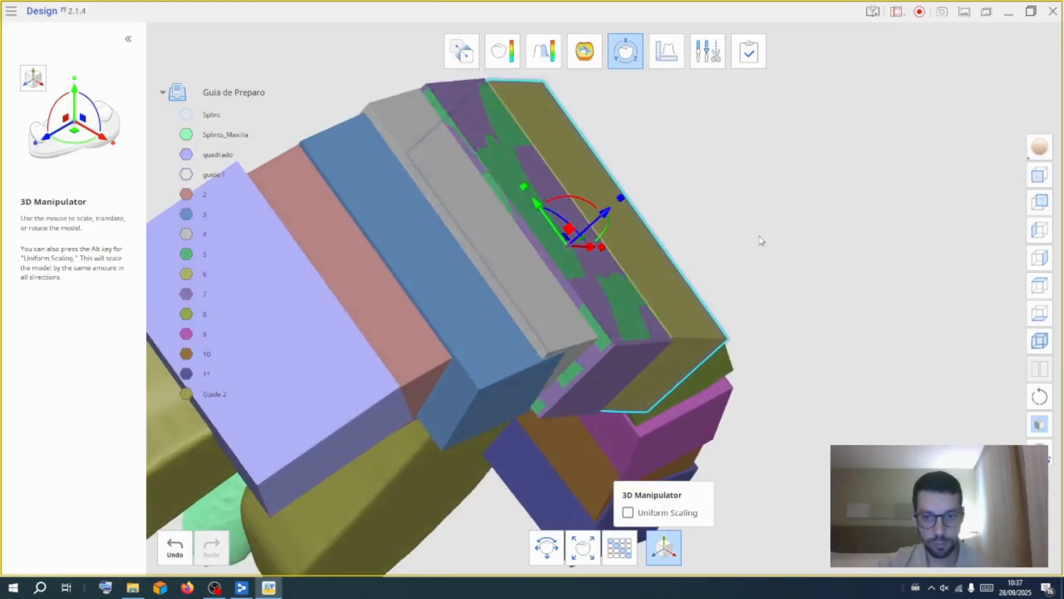
right_drag(760, 239, 874, 171)
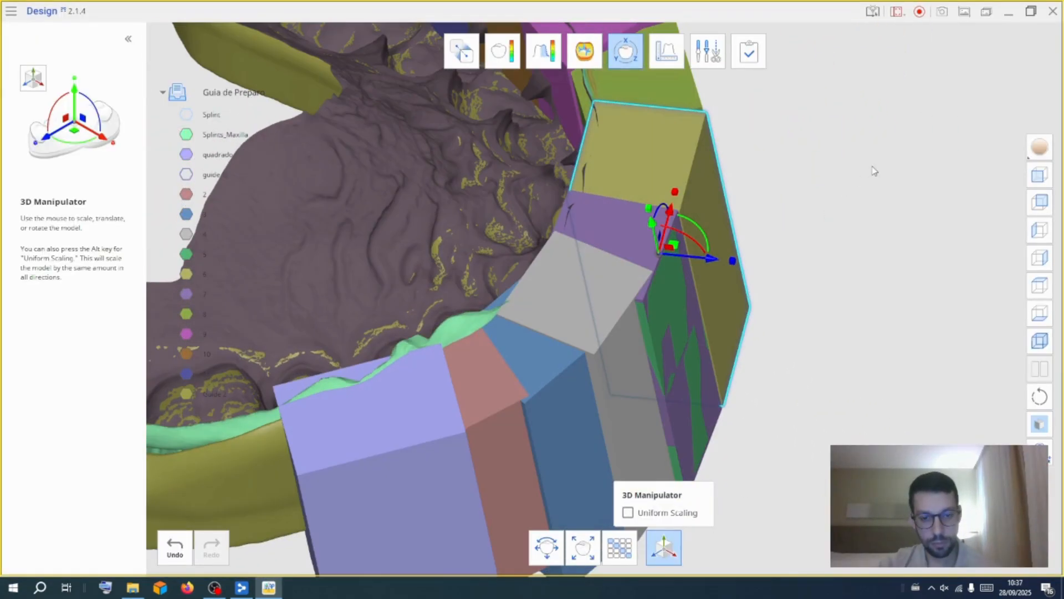
click(652, 551)
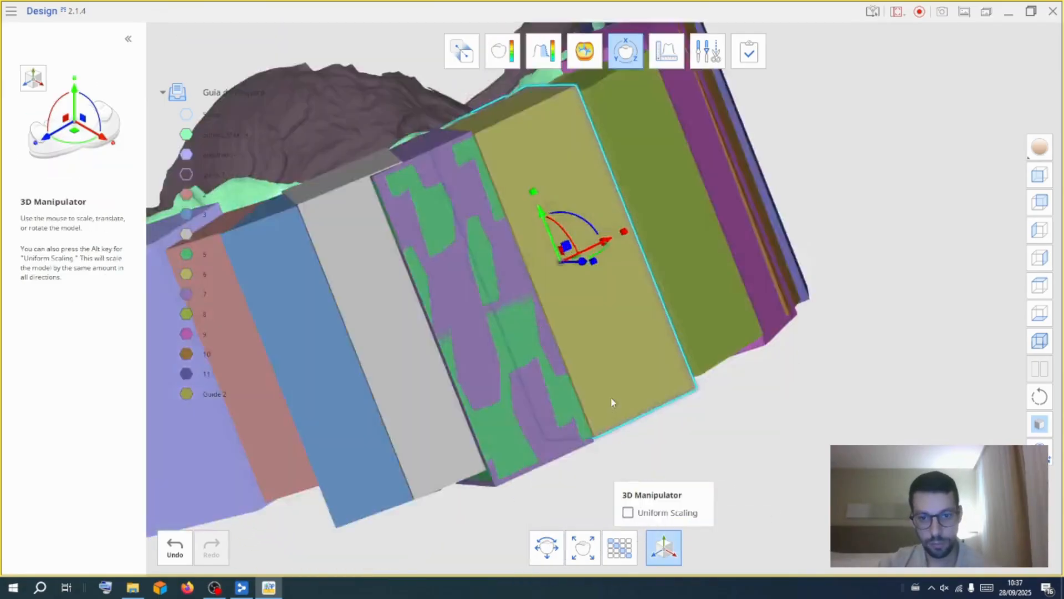
right_drag(610, 401, 573, 591)
right_drag(679, 521, 820, 158)
click(698, 49)
click(625, 51)
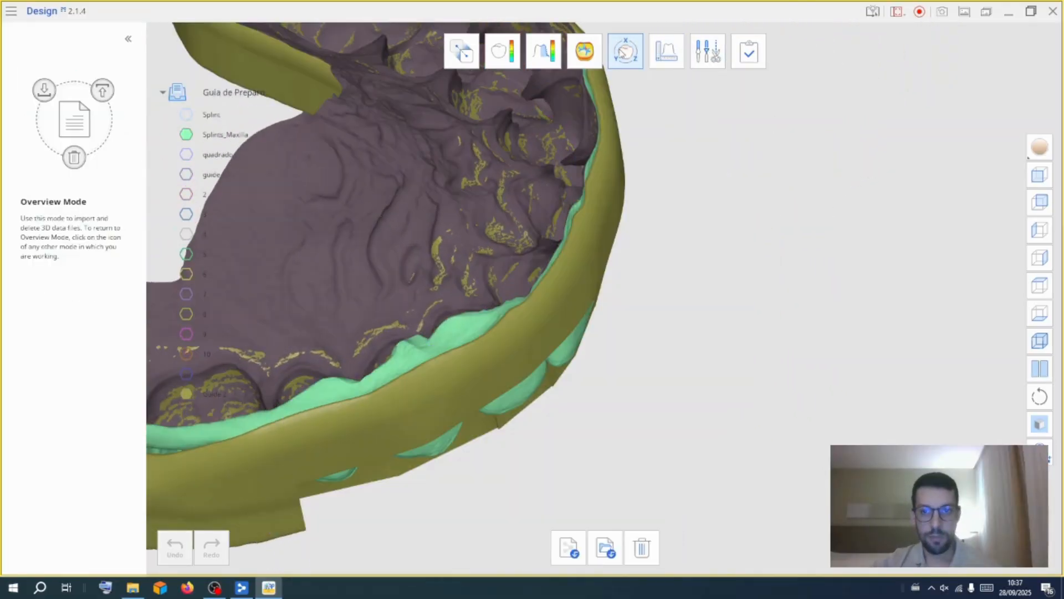
Boolean-cut quadrado and blocks 2 to 11 from the Splint, naming the result Guide 3
click(706, 55)
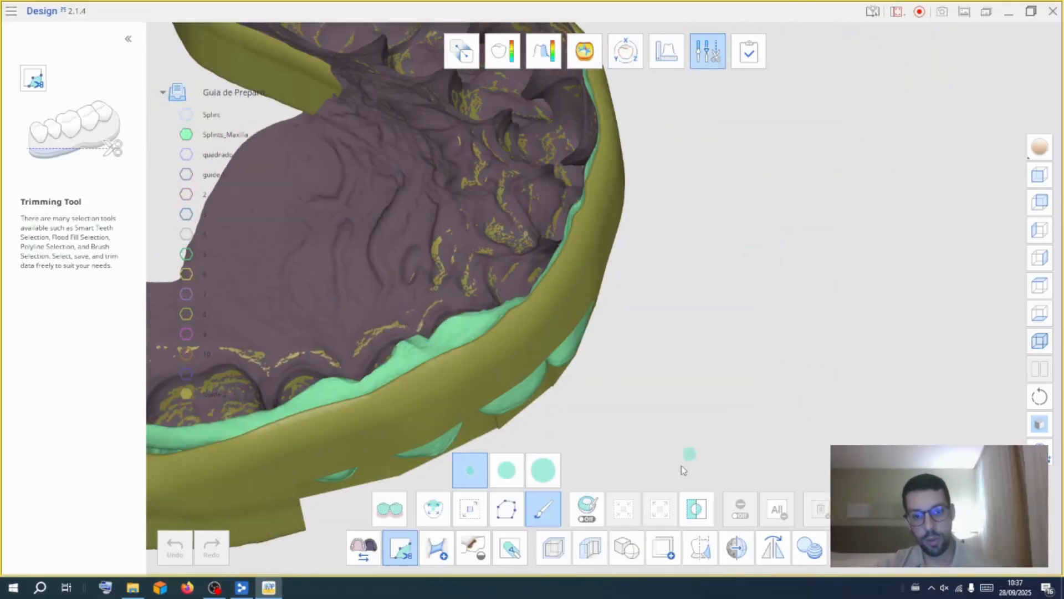
click(626, 548)
click(625, 507)
drag(299, 161, 332, 416)
click(443, 157)
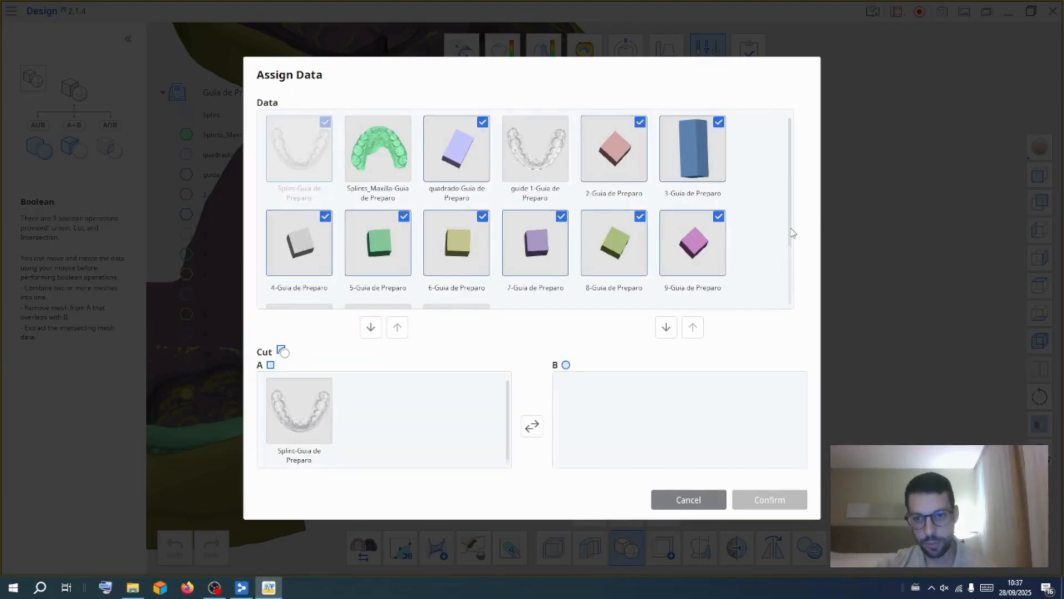
scroll(720, 243, down, 3)
drag(369, 258, 625, 384)
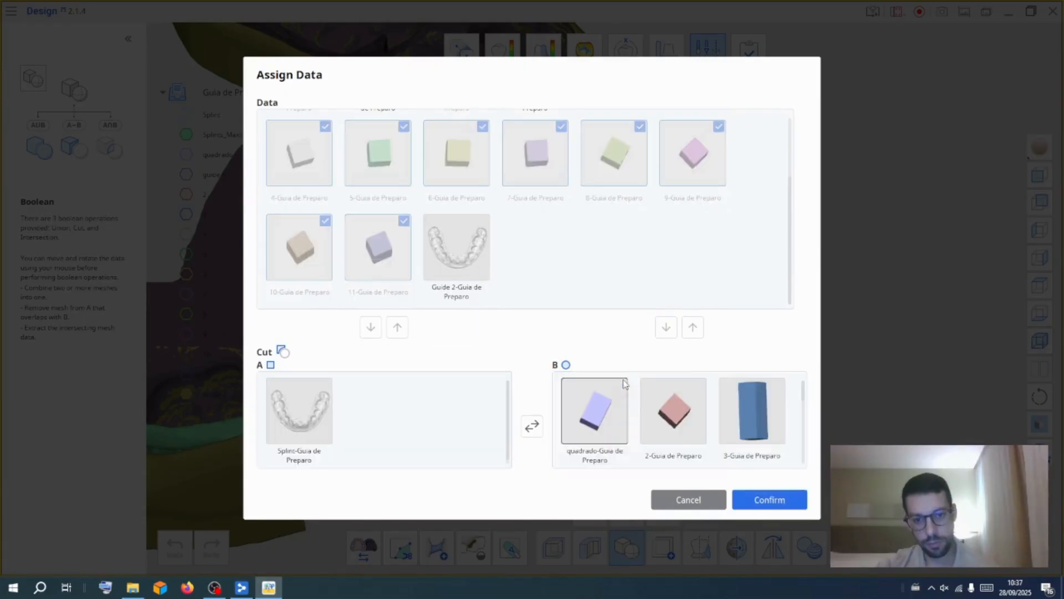
click(761, 502)
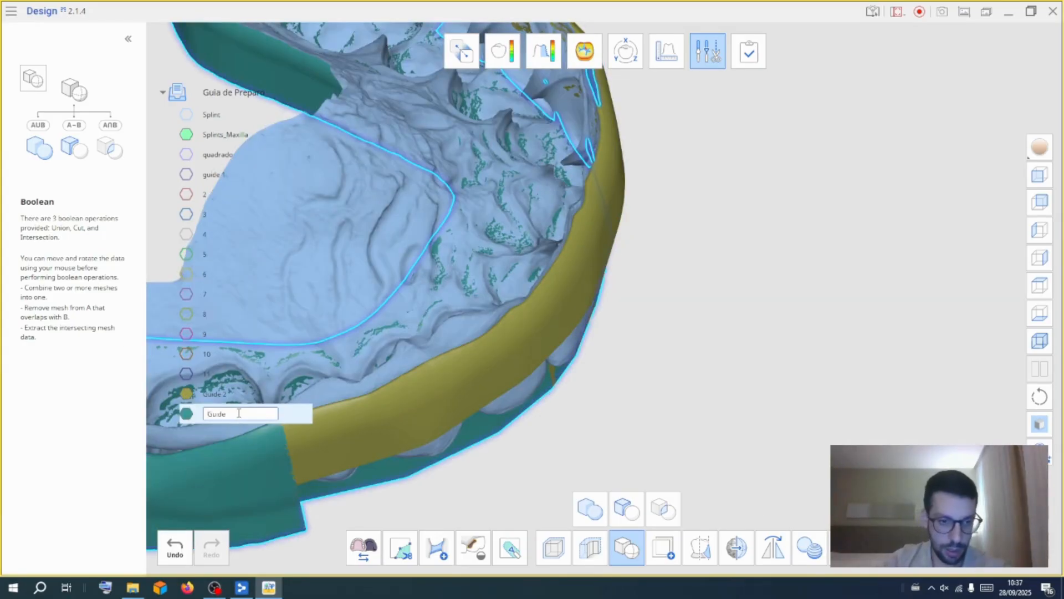
key(Return)
Inspect Guide 3 from several angles, toggling the Splints_Maxilla model's visibility
right_click(191, 416)
click(224, 423)
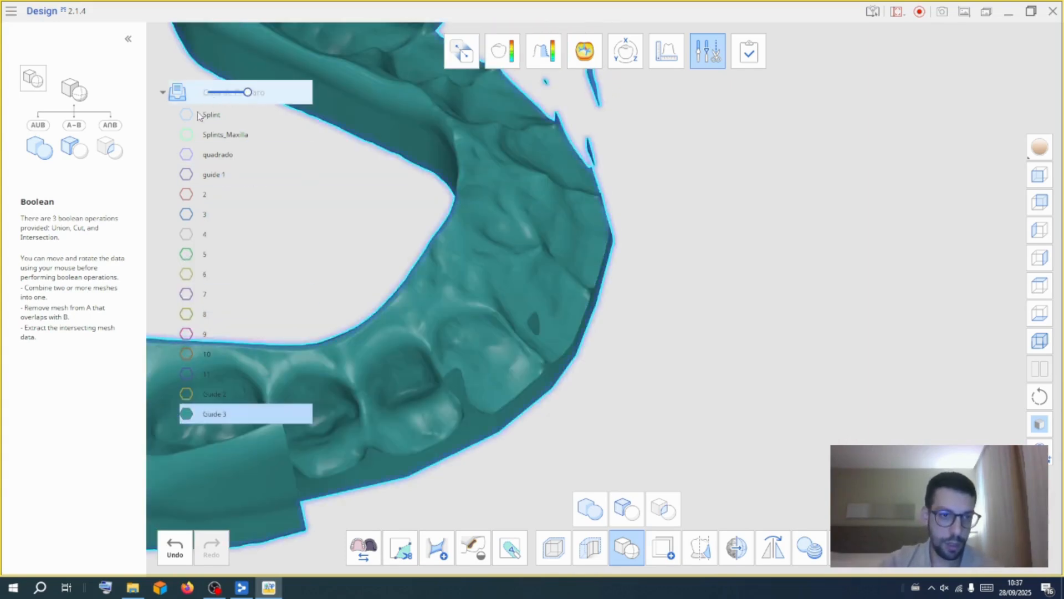
click(186, 134)
right_drag(701, 313, 670, 367)
right_drag(451, 371, 440, 224)
click(864, 335)
right_drag(876, 335, 771, 369)
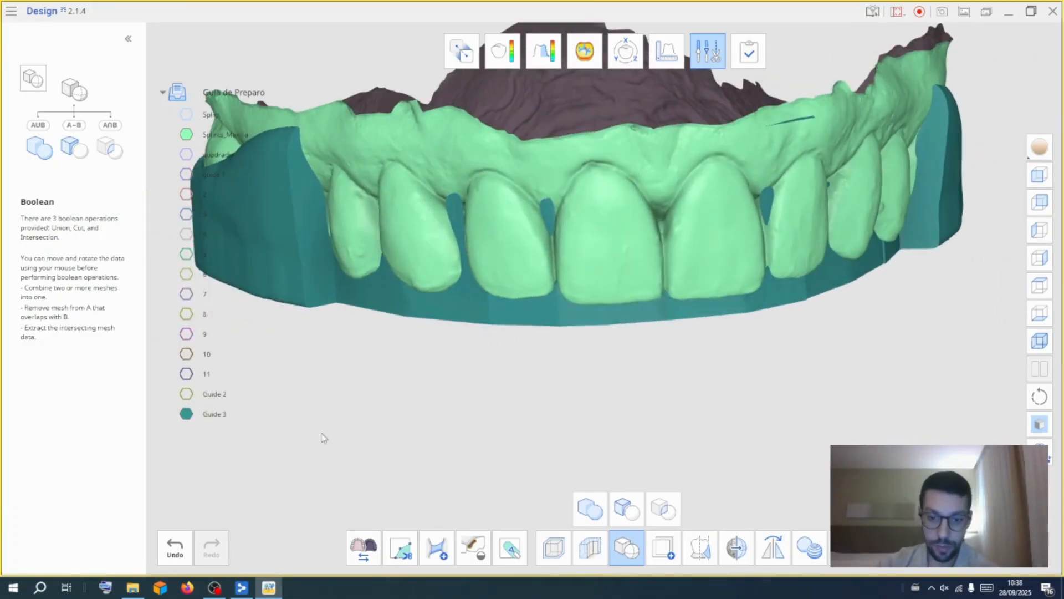
click(186, 135)
right_drag(521, 386, 563, 252)
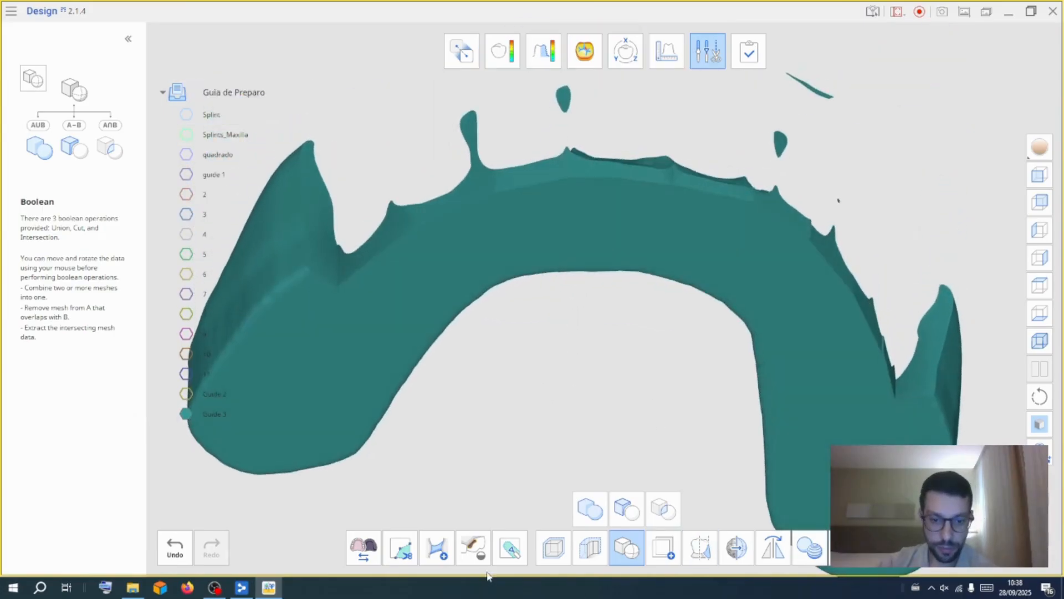
Select the stray fragments above Guide 3 with the largest trimming brush and delete them
click(400, 548)
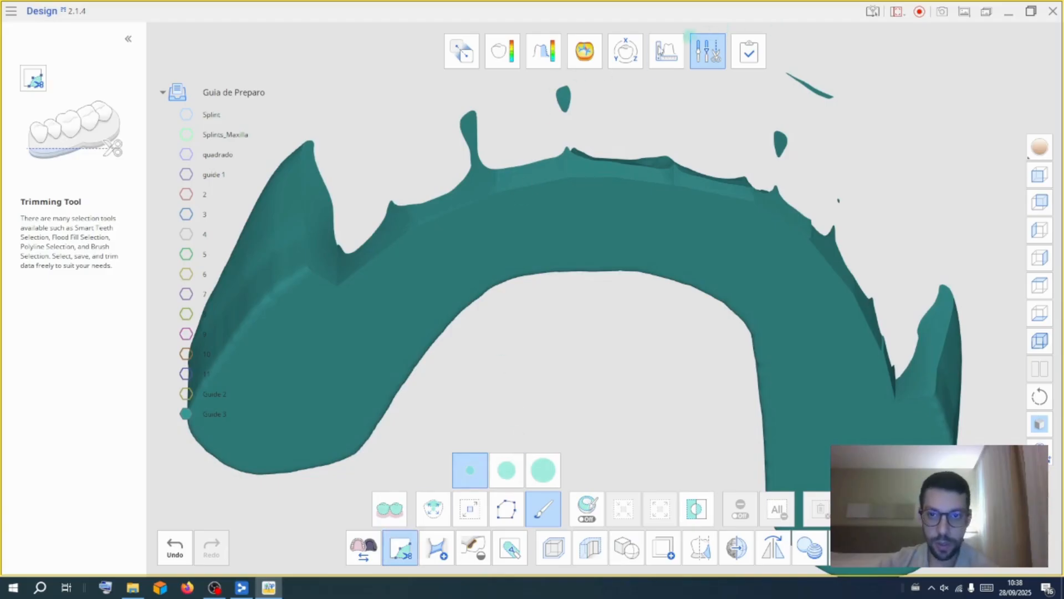
click(543, 470)
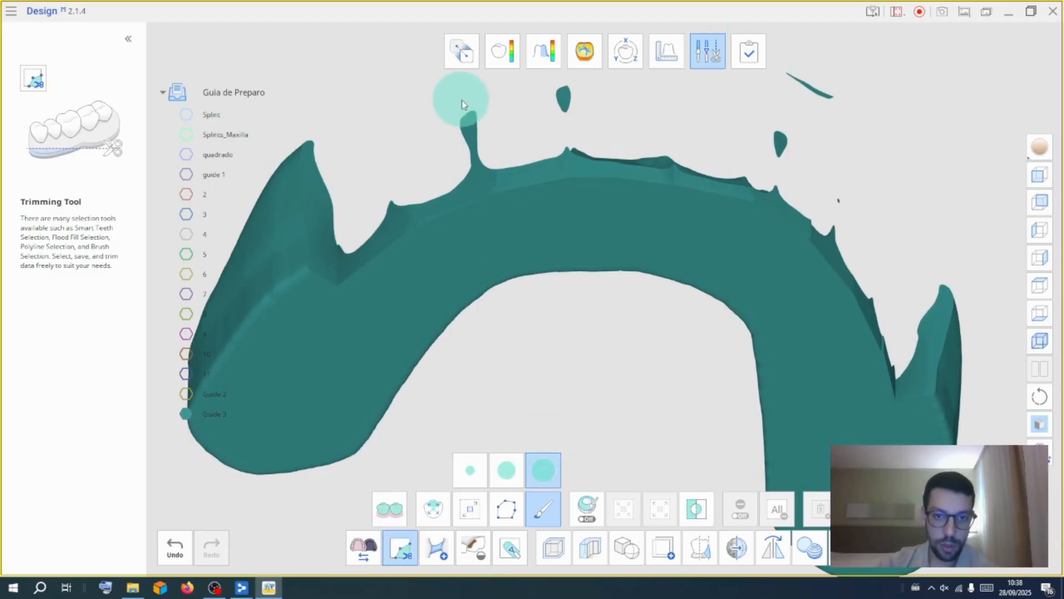
mouse_move(468, 141)
mouse_down()
mouse_move(562, 100)
mouse_move(772, 136)
mouse_move(807, 94)
mouse_move(842, 187)
mouse_up()
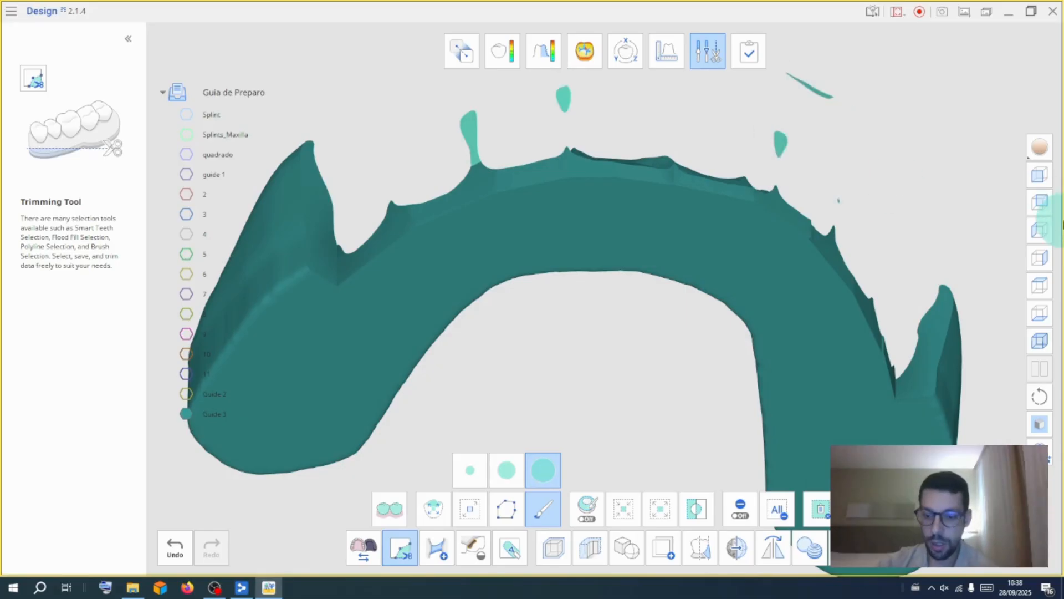
key(Delete)
Orbit to the other side and delete the remaining stray fragments of Guide 3
mouse_move(819, 220)
right_down()
mouse_move(628, 411)
mouse_move(314, 520)
mouse_move(276, 442)
mouse_move(323, 449)
right_up()
mouse_move(323, 449)
mouse_down()
mouse_move(415, 410)
mouse_move(410, 421)
mouse_up()
drag(429, 196, 510, 118)
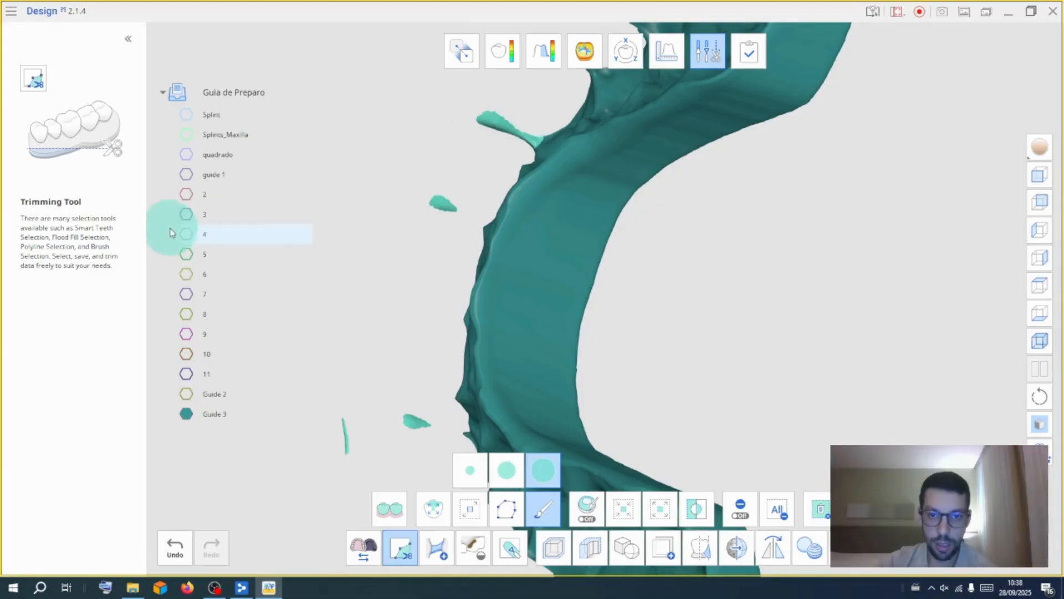
key(Delete)
Open Fill Holes and examine Guide 3's inner surface, then return to overview with the maxilla shown
right_drag(423, 271, 798, 322)
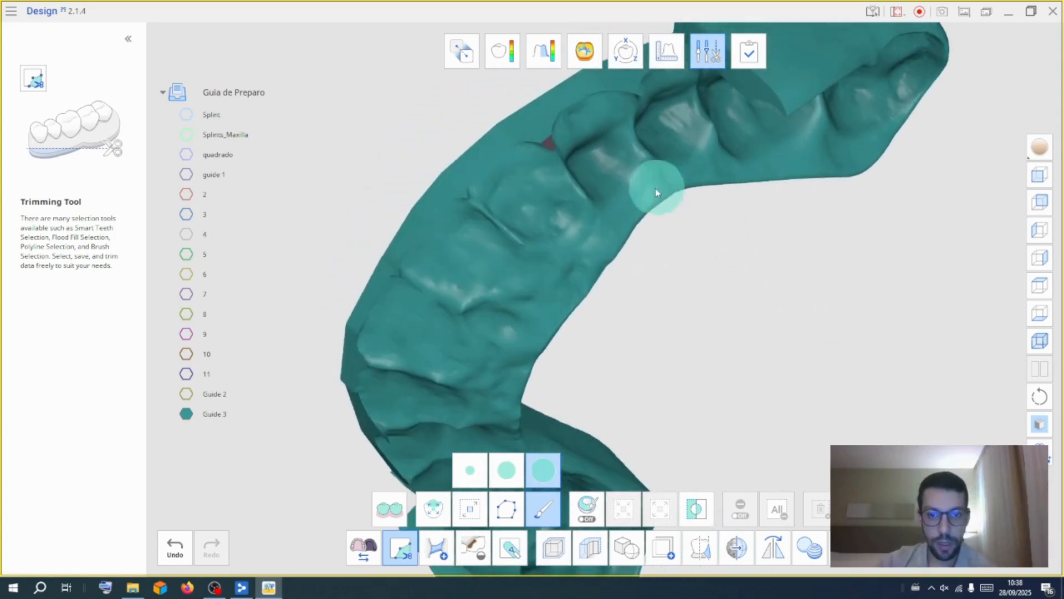
scroll(499, 216, up, 4)
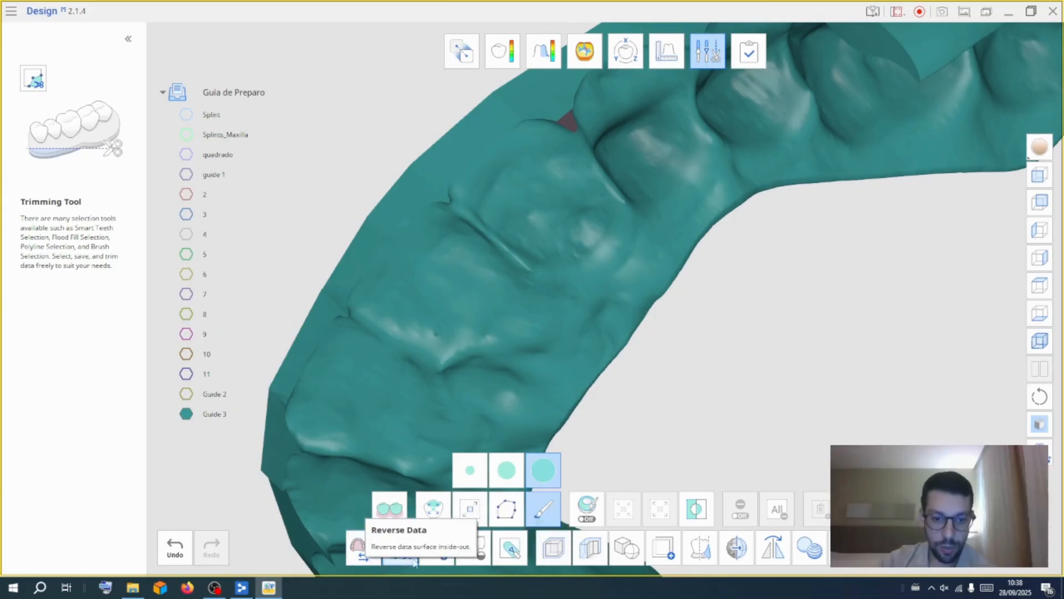
click(478, 553)
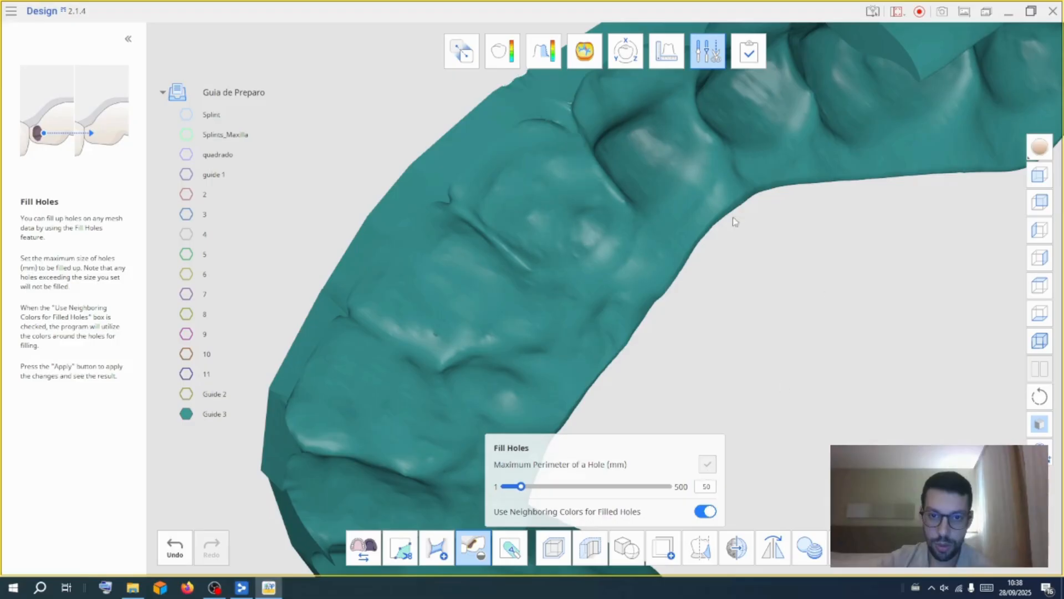
scroll(643, 222, down, 4)
right_drag(774, 277, 637, 189)
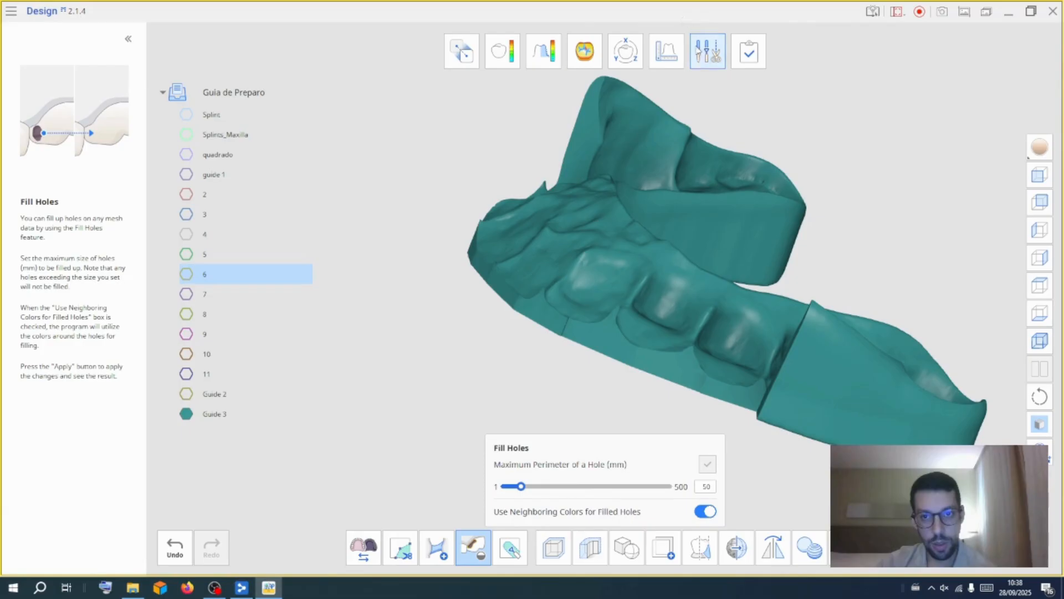
click(696, 45)
right_drag(371, 218, 993, 430)
click(187, 134)
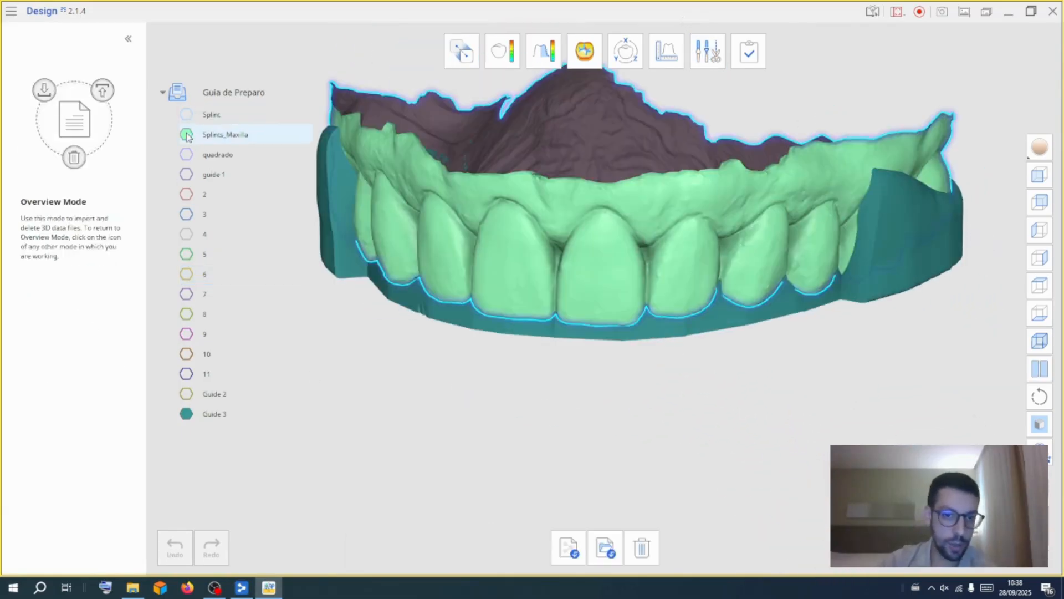
Compare Guide 3, Guide 2 and guide 1 by toggling their visibility and orbiting the arch
right_drag(487, 432, 513, 425)
click(186, 414)
click(186, 394)
right_drag(444, 399, 719, 424)
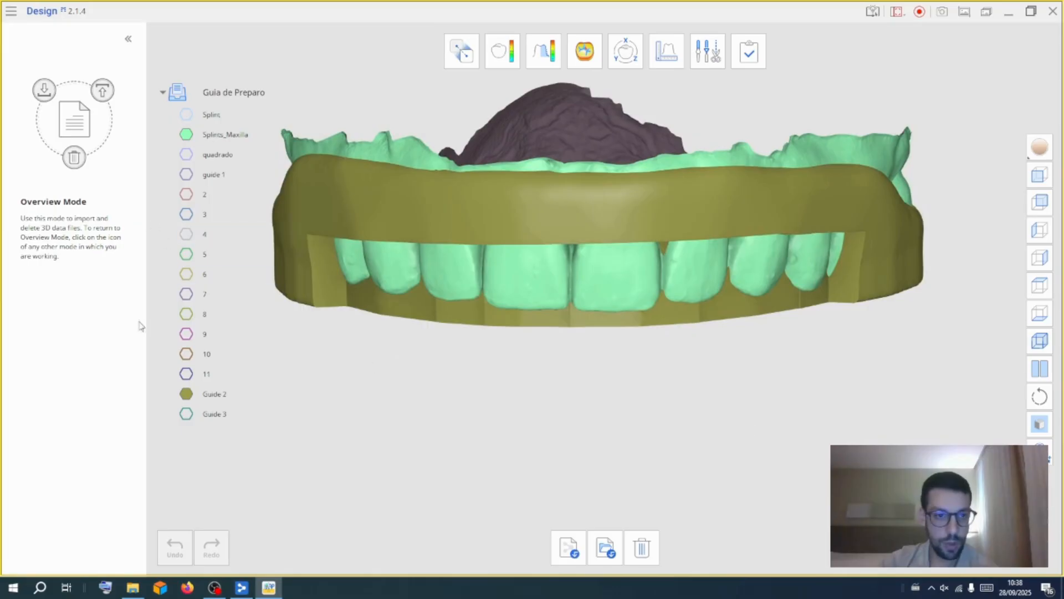
click(186, 393)
click(187, 174)
right_drag(325, 373, 311, 344)
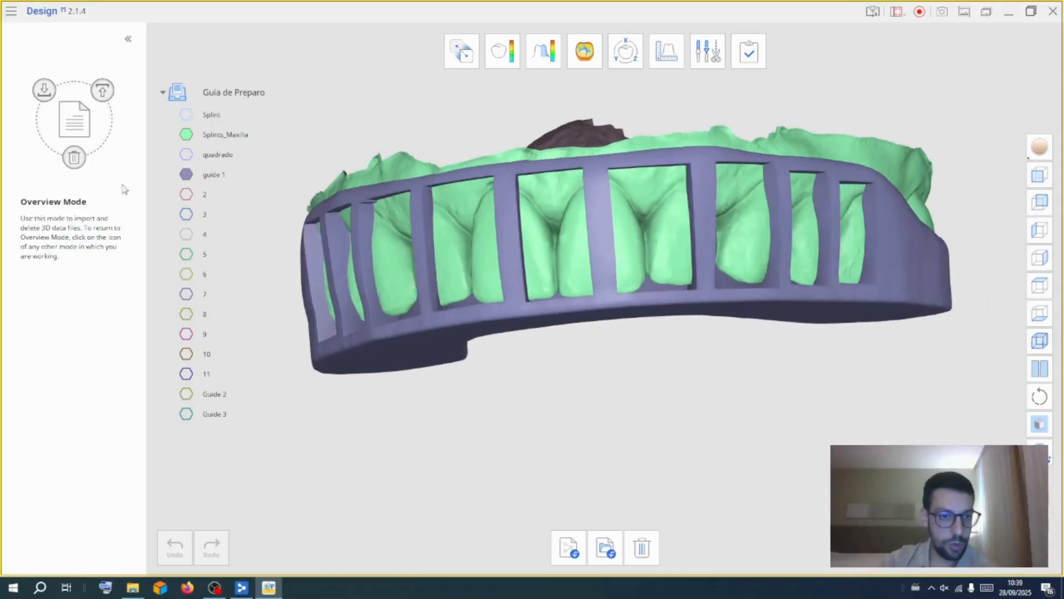
click(186, 174)
right_drag(570, 444, 588, 331)
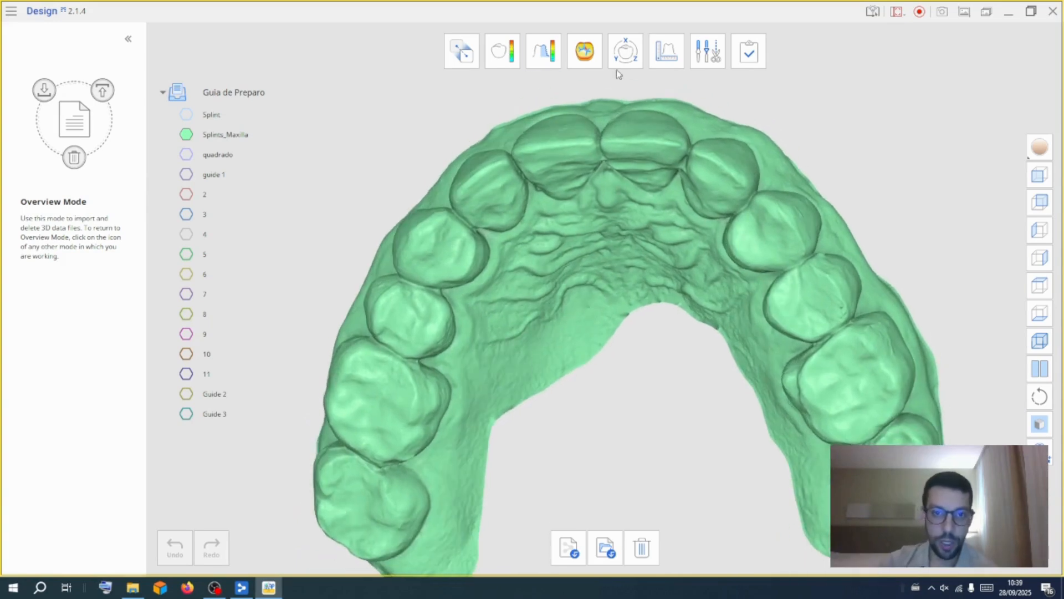
Import the upper_jaw_without_ditch scan from the desktop into the project
click(605, 547)
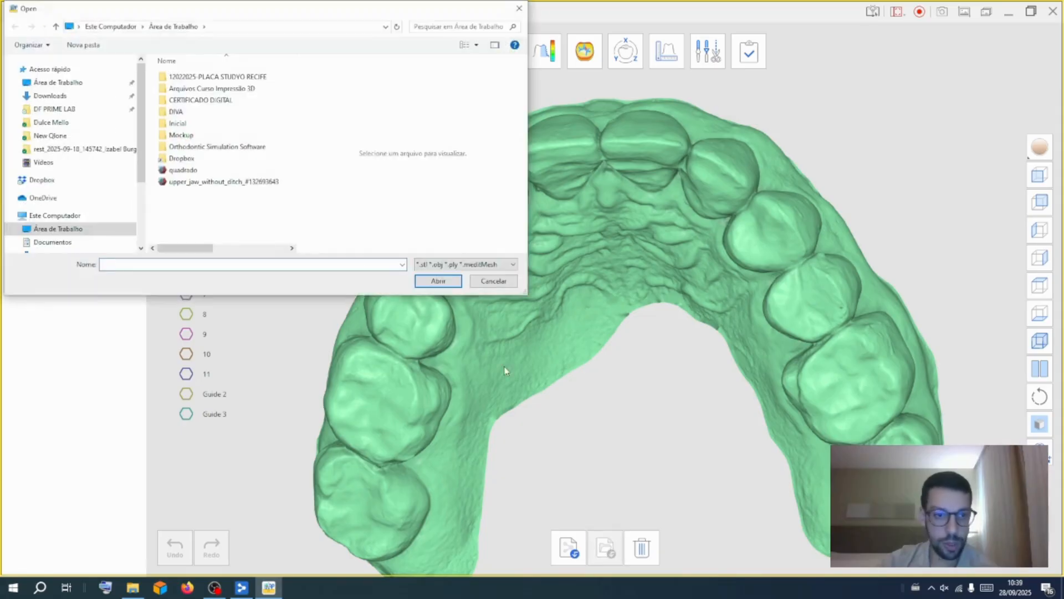
click(216, 182)
click(438, 281)
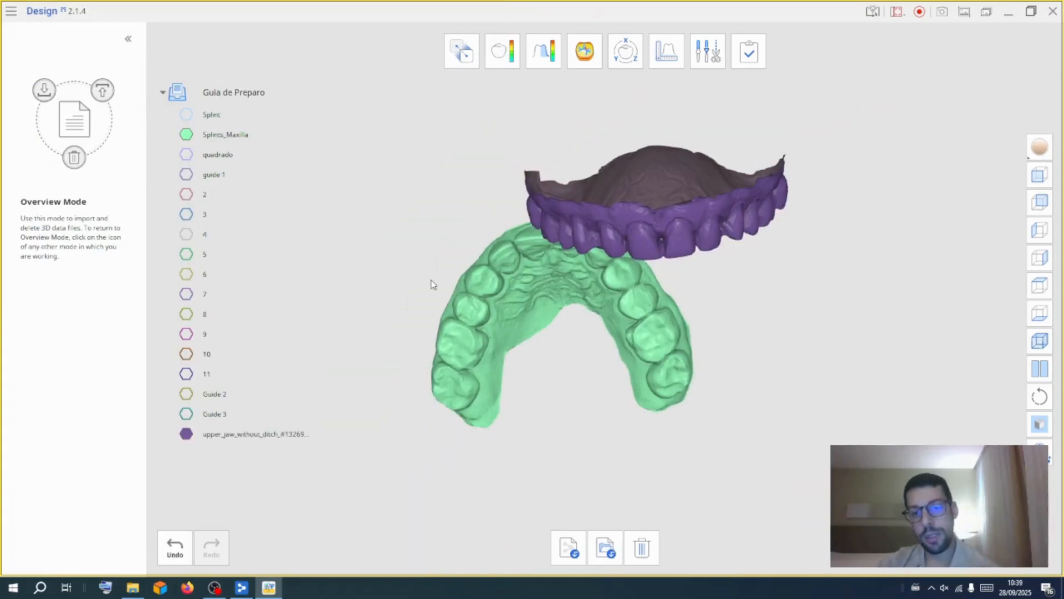
Open alignment with Splints_Maxilla as the reference and the imported upper jaw scan as the target
drag(559, 474, 543, 328)
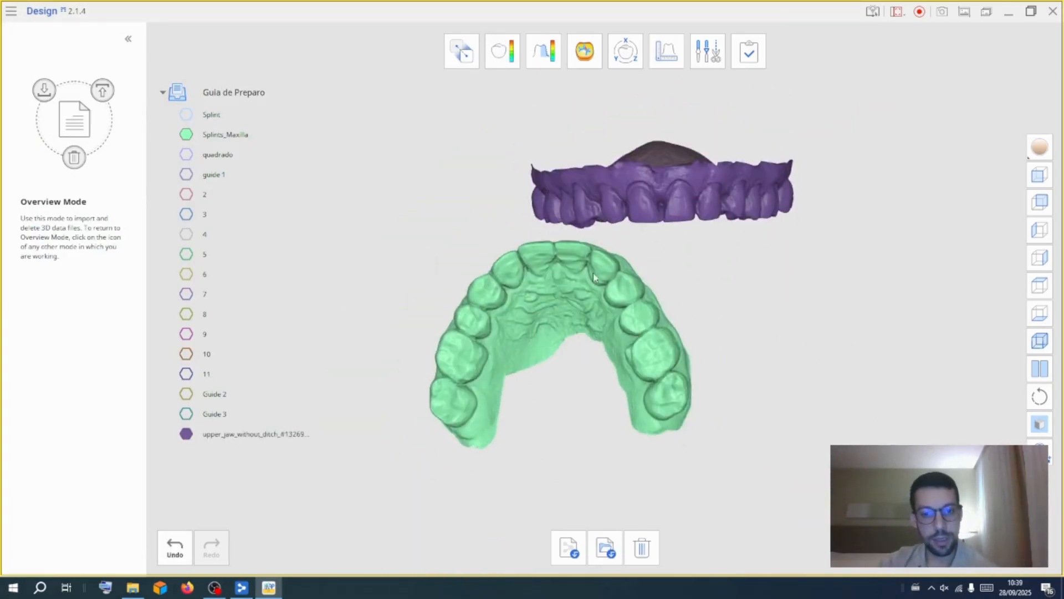
click(459, 49)
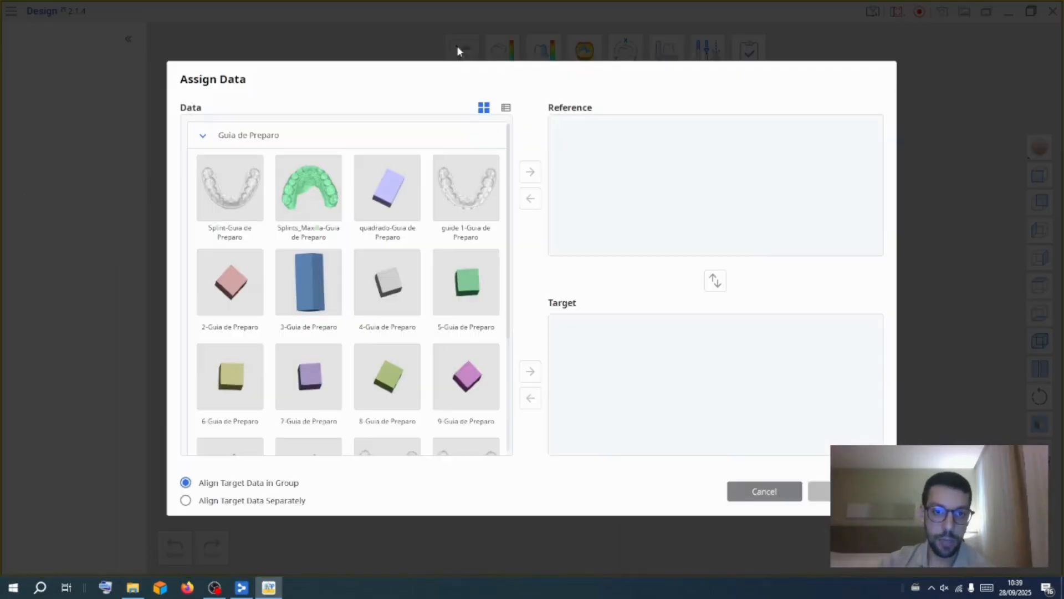
drag(295, 205, 554, 212)
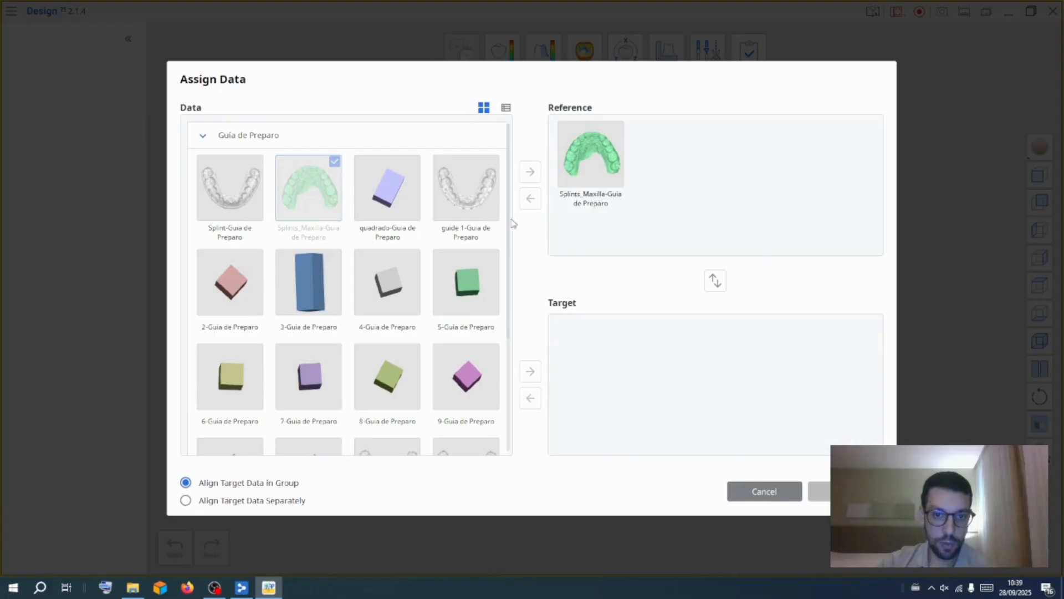
scroll(499, 250, down, 3)
drag(230, 388, 609, 377)
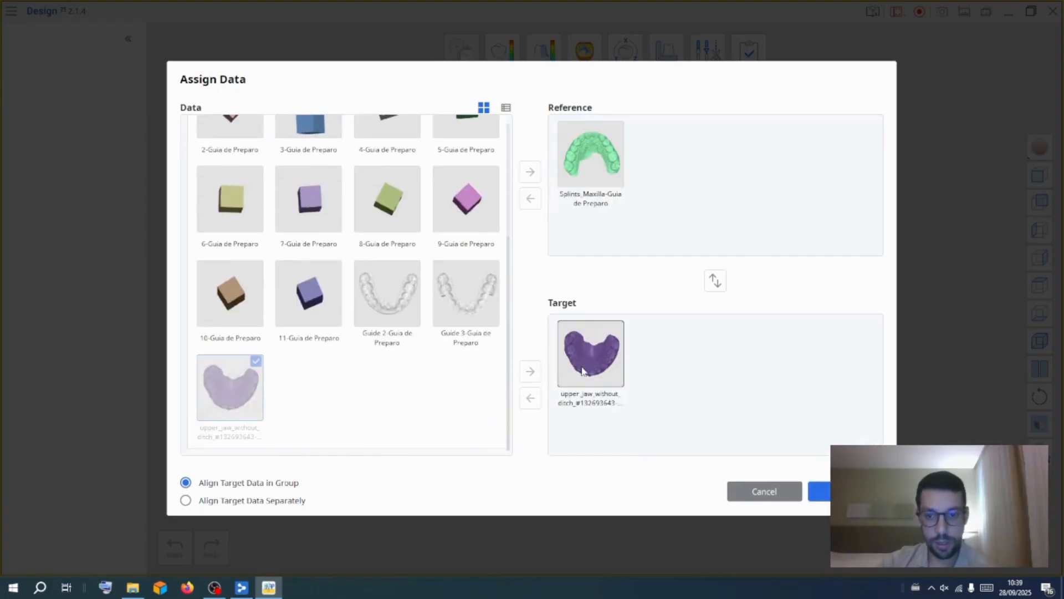
click(845, 492)
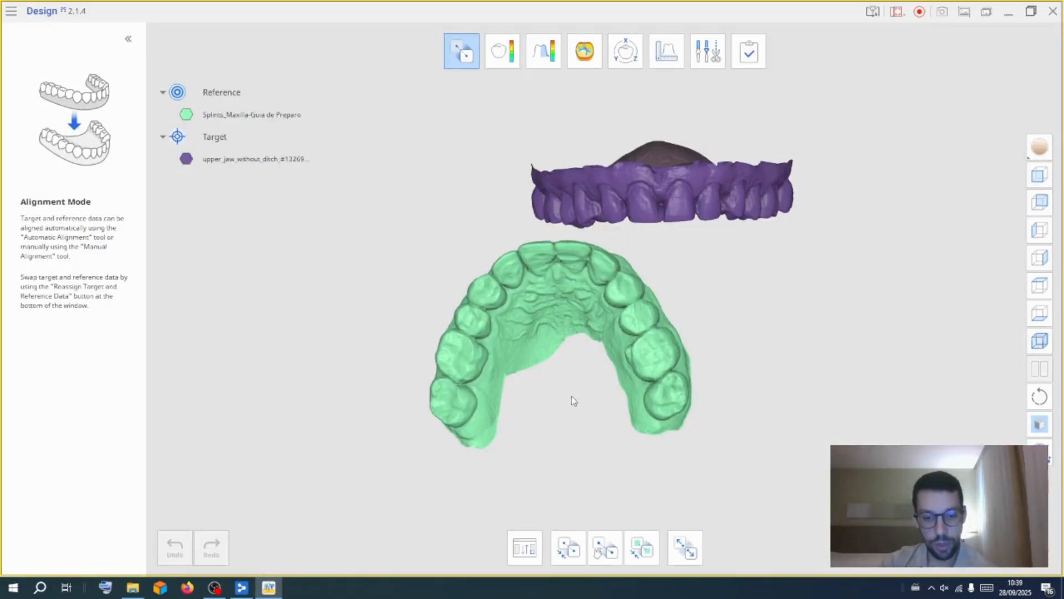
Align the upper jaw scan to Splints_Maxilla with Automatic Alignment
middle_drag(571, 522, 578, 412)
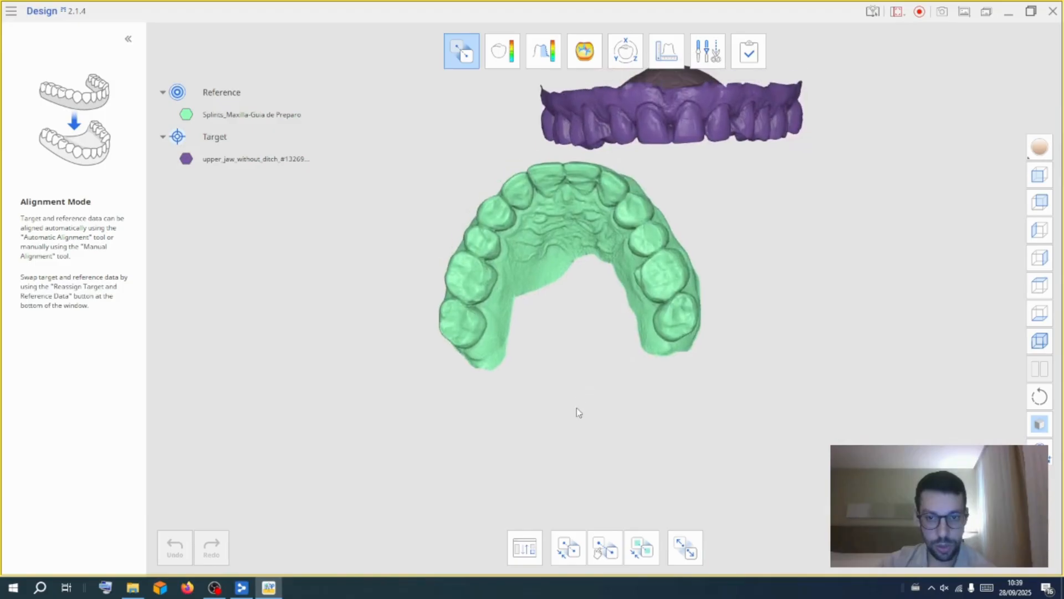
click(571, 553)
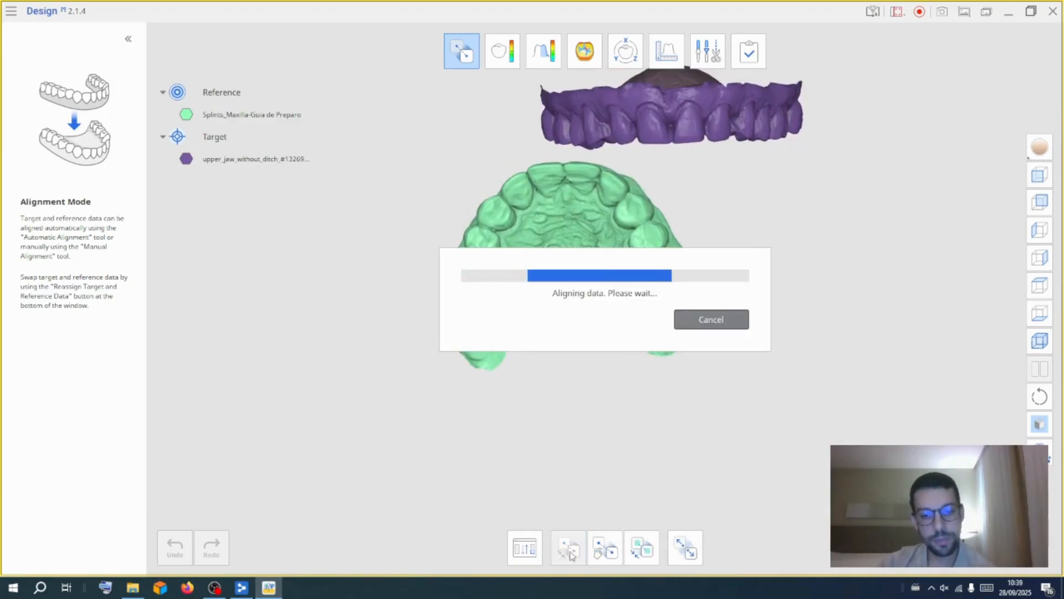
right_drag(624, 463, 654, 355)
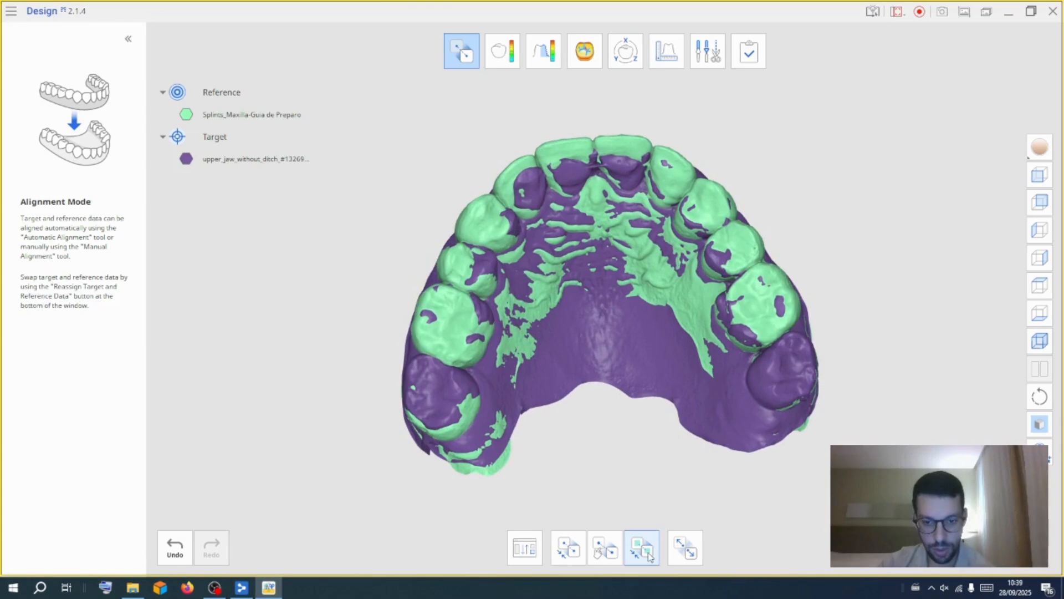
right_drag(618, 440, 619, 434)
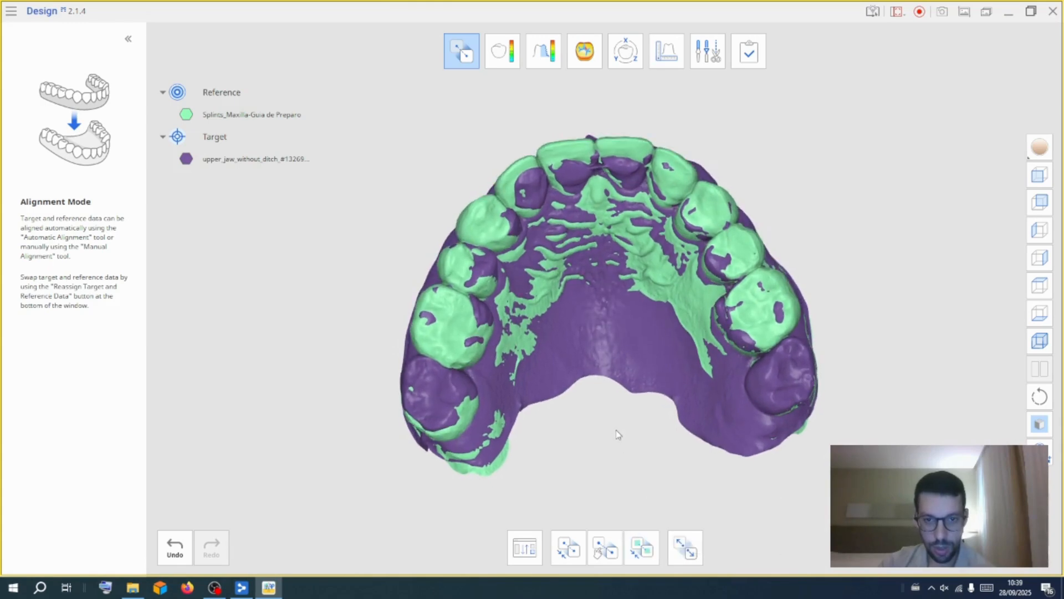
Try a manual three-point alignment of the upper jaw scan, then undo it
click(677, 554)
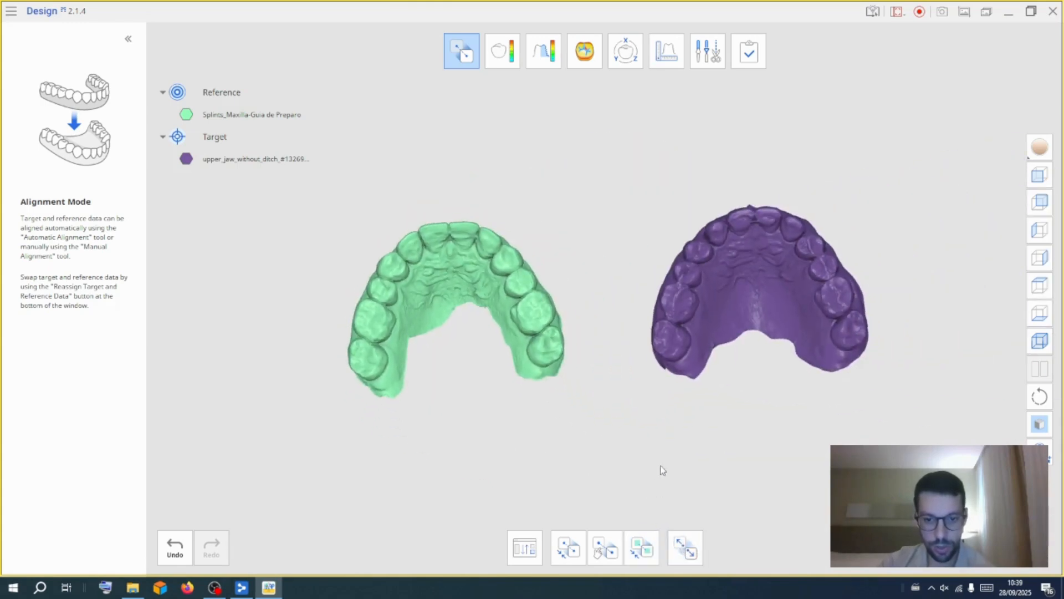
click(604, 559)
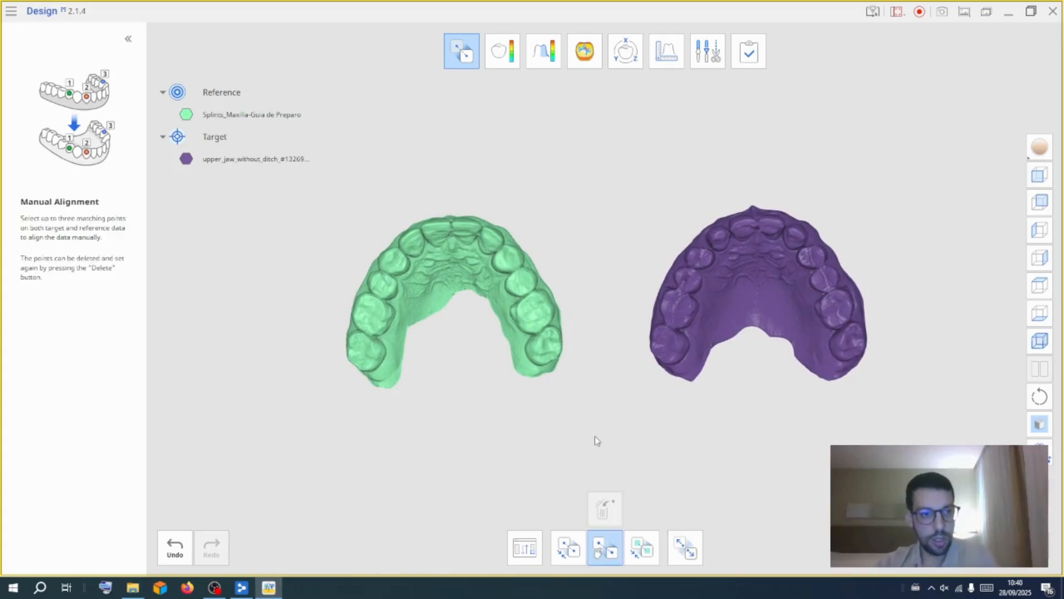
scroll(776, 388, up, 5)
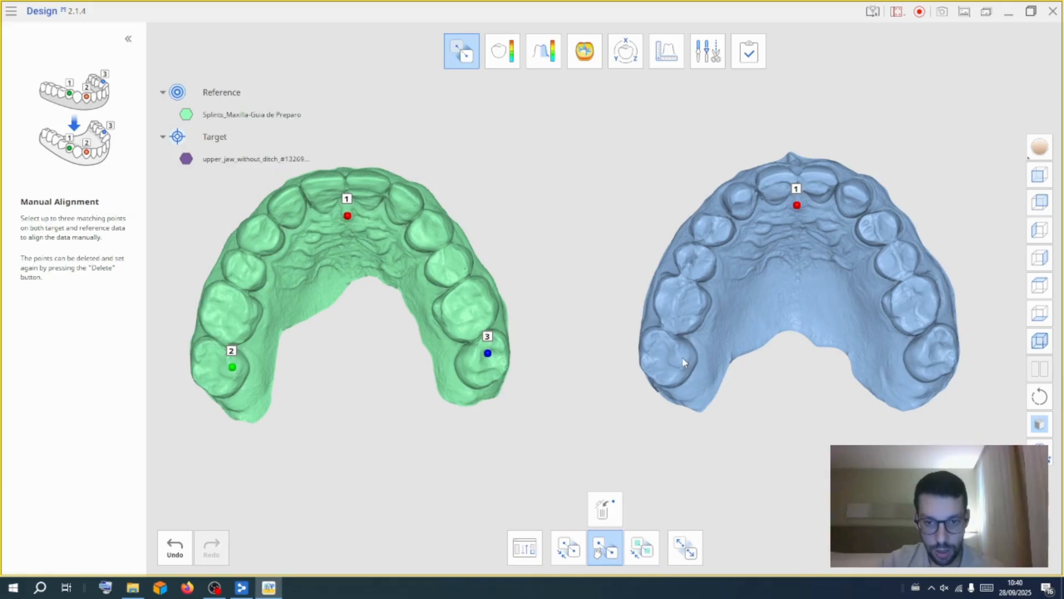
click(943, 349)
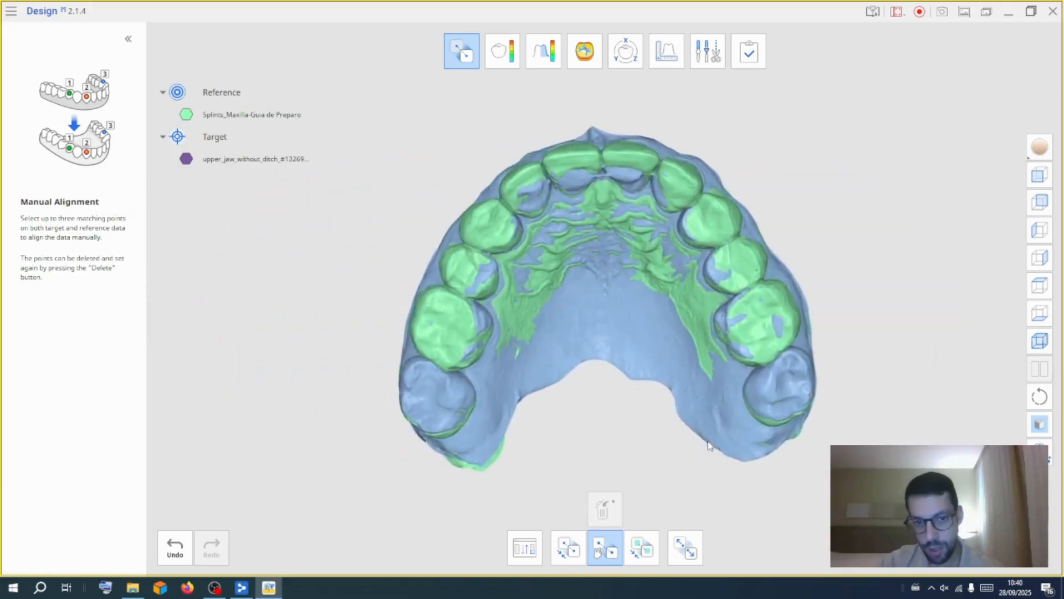
click(174, 547)
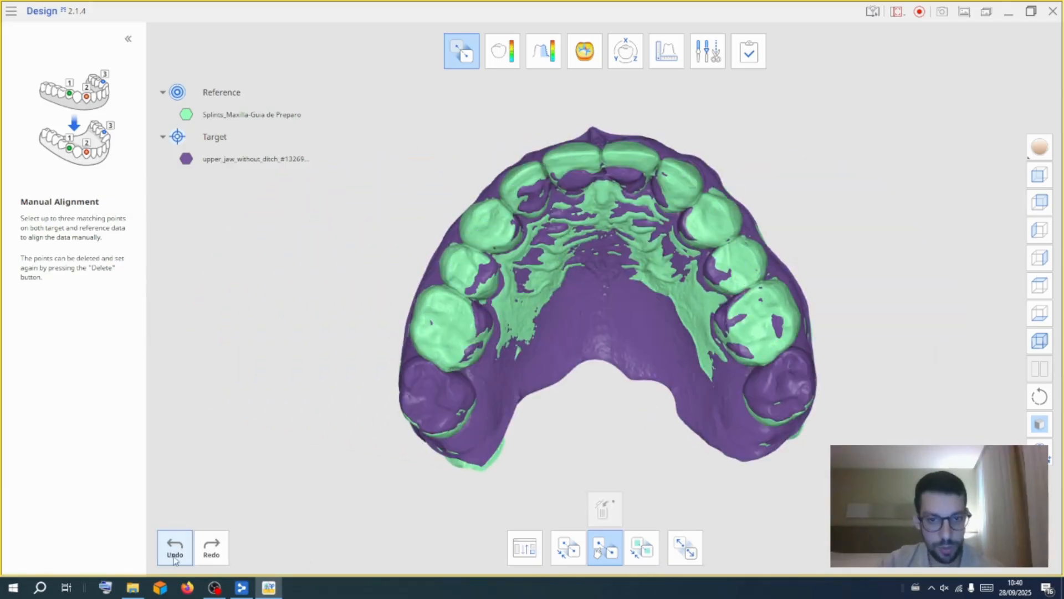
Finish the alignment and return to the overview of the project data
right_drag(805, 164, 480, 220)
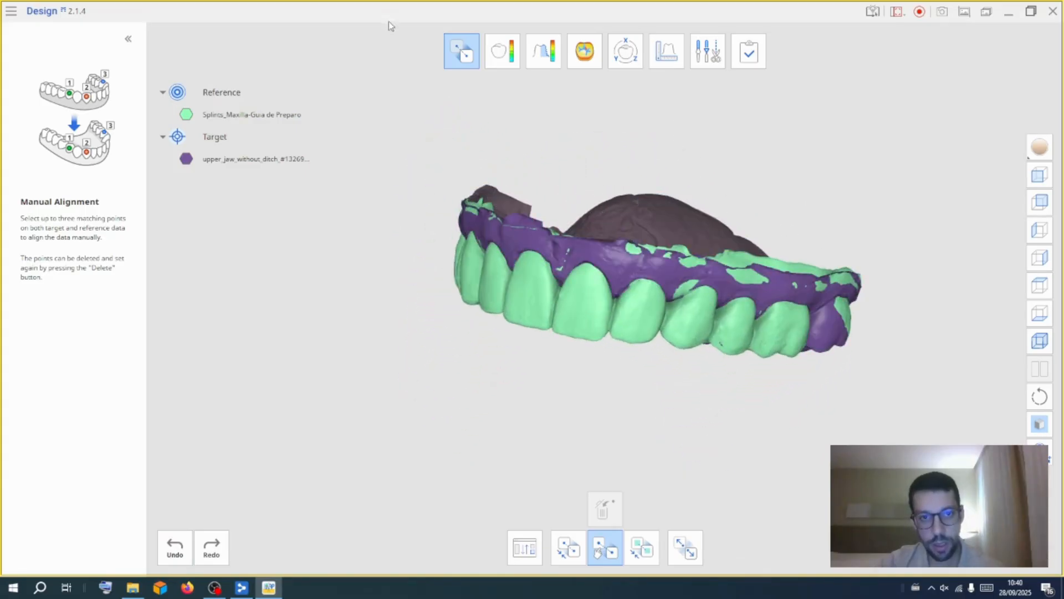
click(462, 55)
right_drag(531, 456, 822, 360)
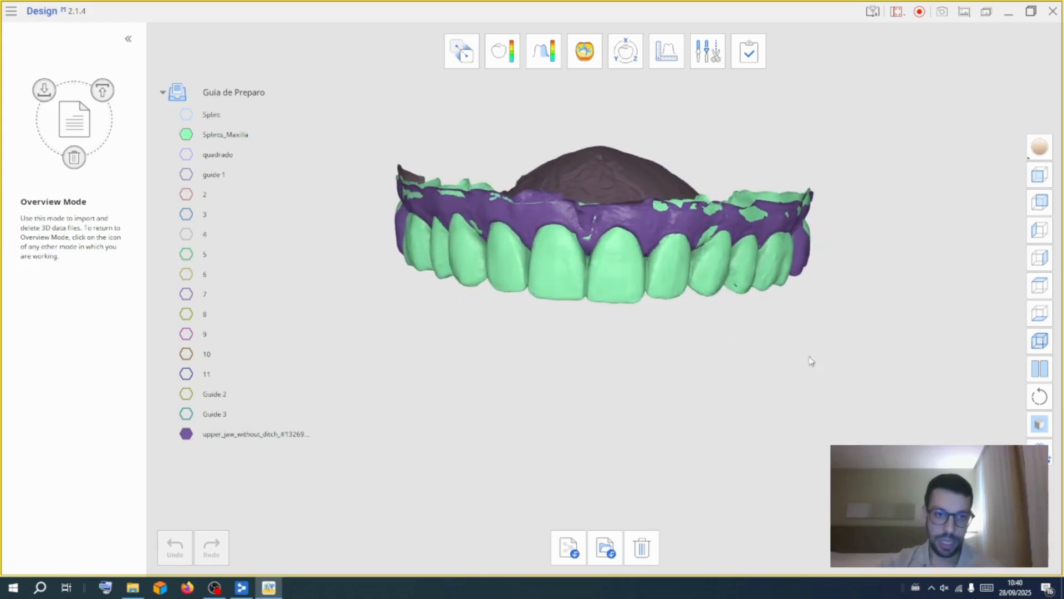
Hide Splints_Maxilla and the splint, and show guide 1 together with the upper jaw scan
click(186, 134)
click(186, 116)
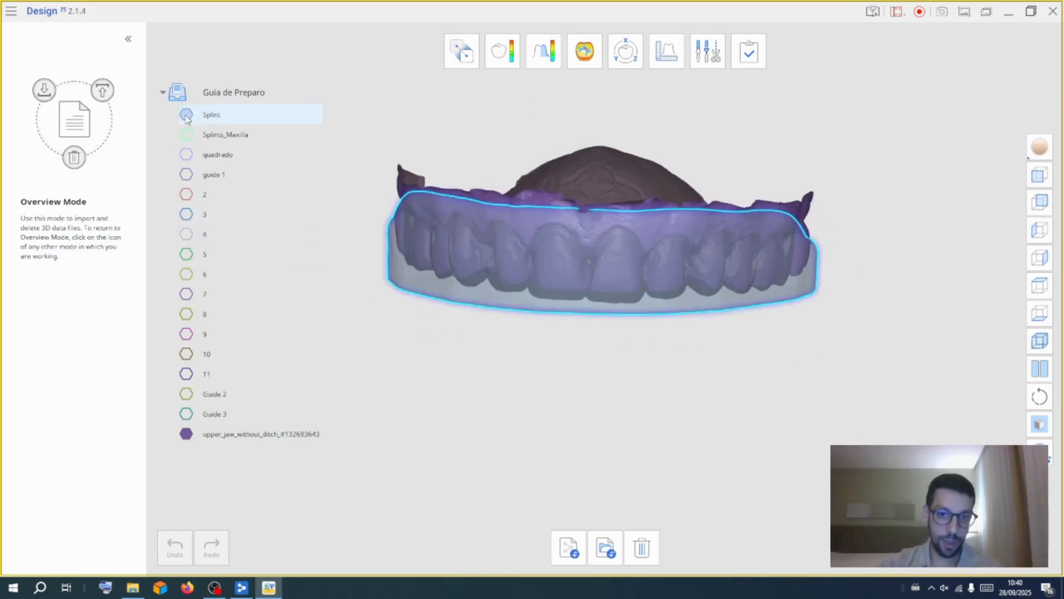
click(186, 115)
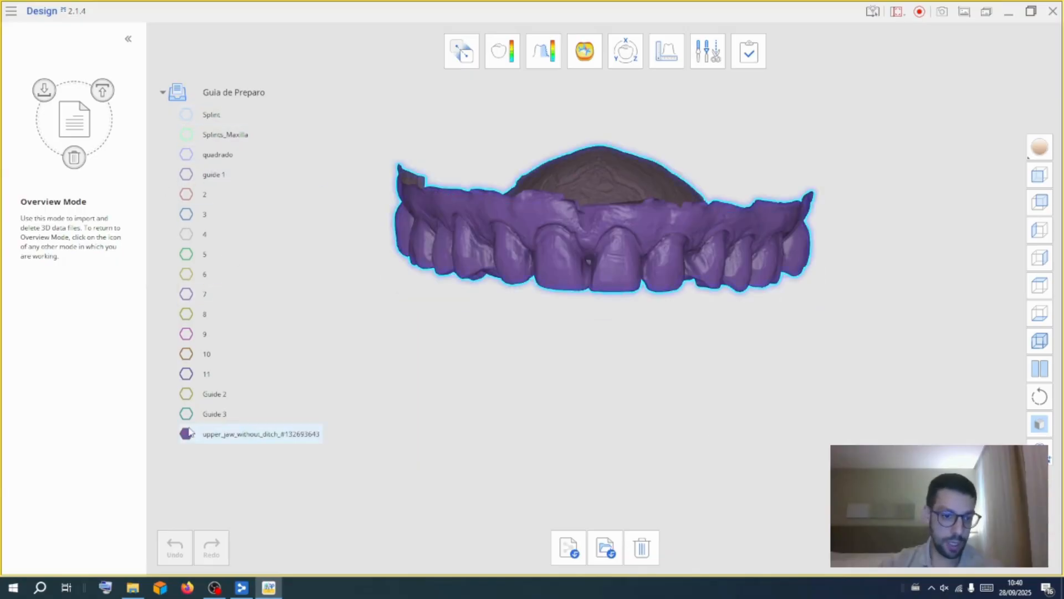
click(186, 174)
right_drag(702, 461, 590, 374)
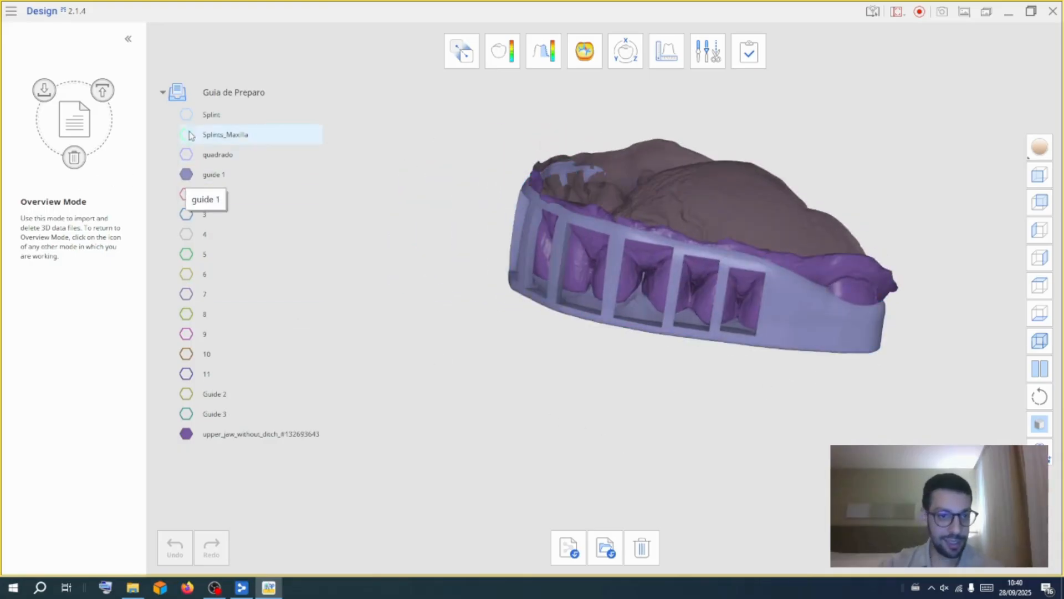
Change the upper jaw scan's colour to green
right_click(212, 435)
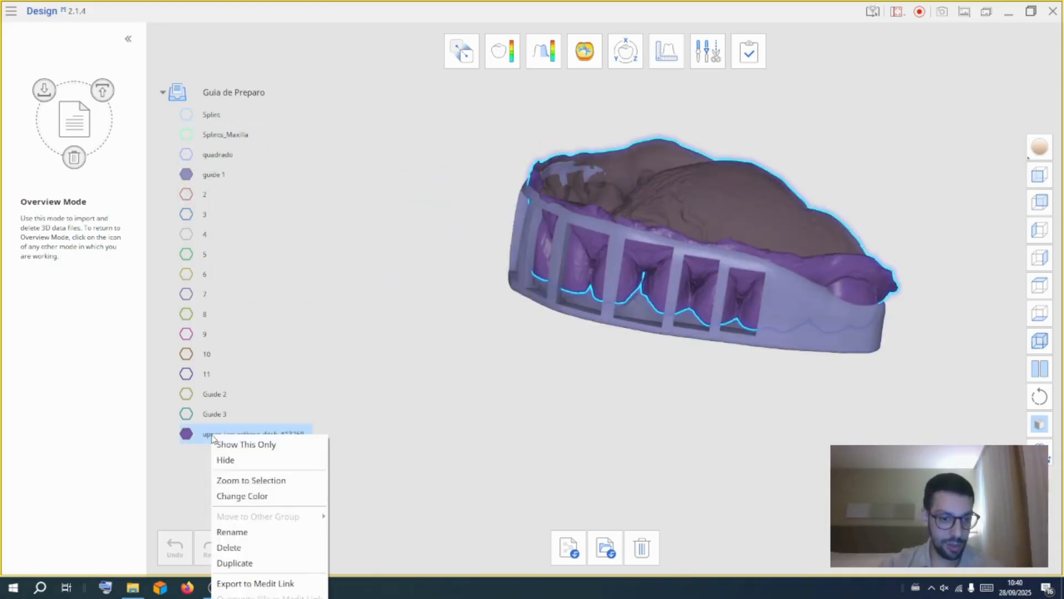
click(251, 495)
click(275, 337)
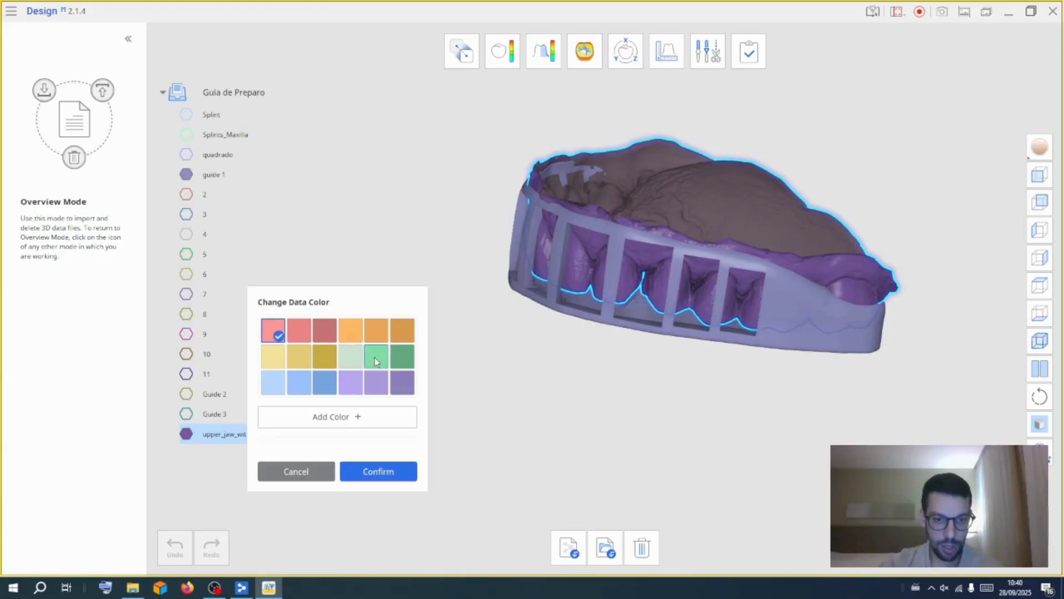
click(379, 471)
Examine how guide 1 seats over the upper jaw scan's teeth
right_drag(610, 410, 965, 510)
scroll(584, 234, up, 5)
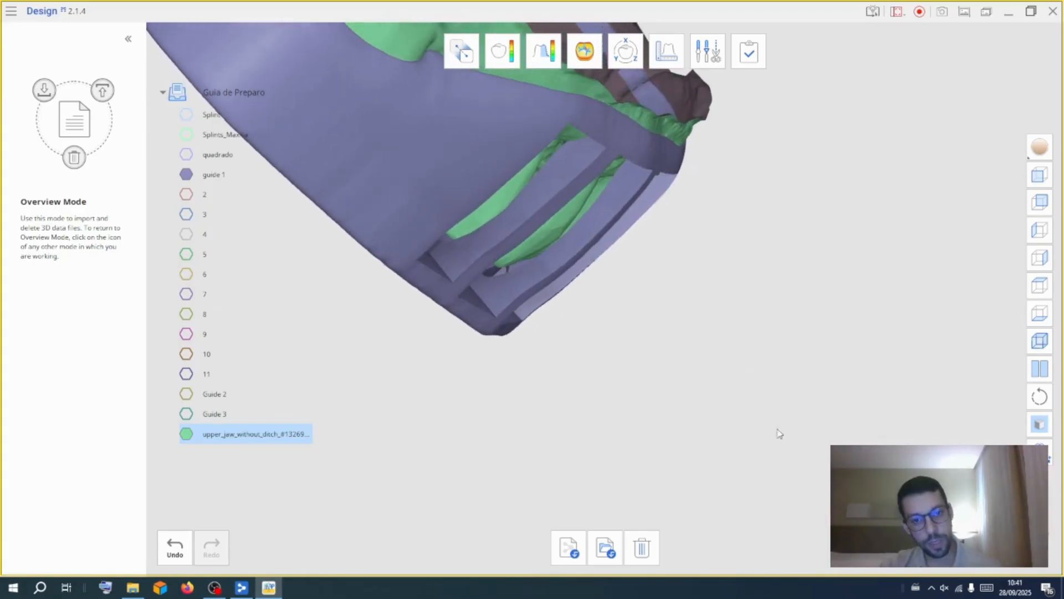
right_drag(695, 302, 554, 266)
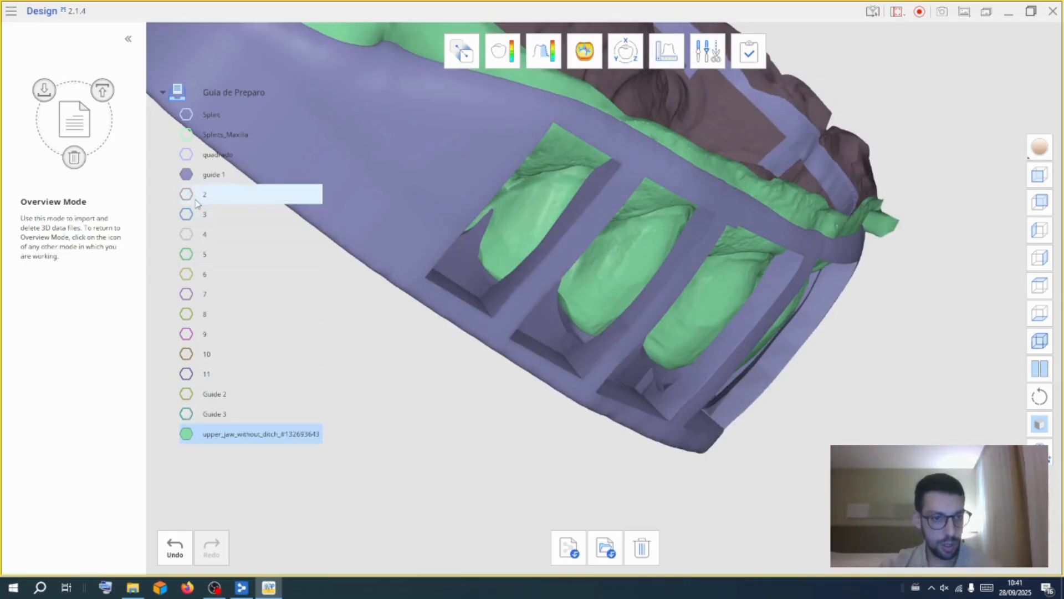
Hide guide 1, show Guide 2 and inspect its fit over the upper jaw scan
click(186, 174)
click(187, 394)
right_drag(563, 428, 803, 145)
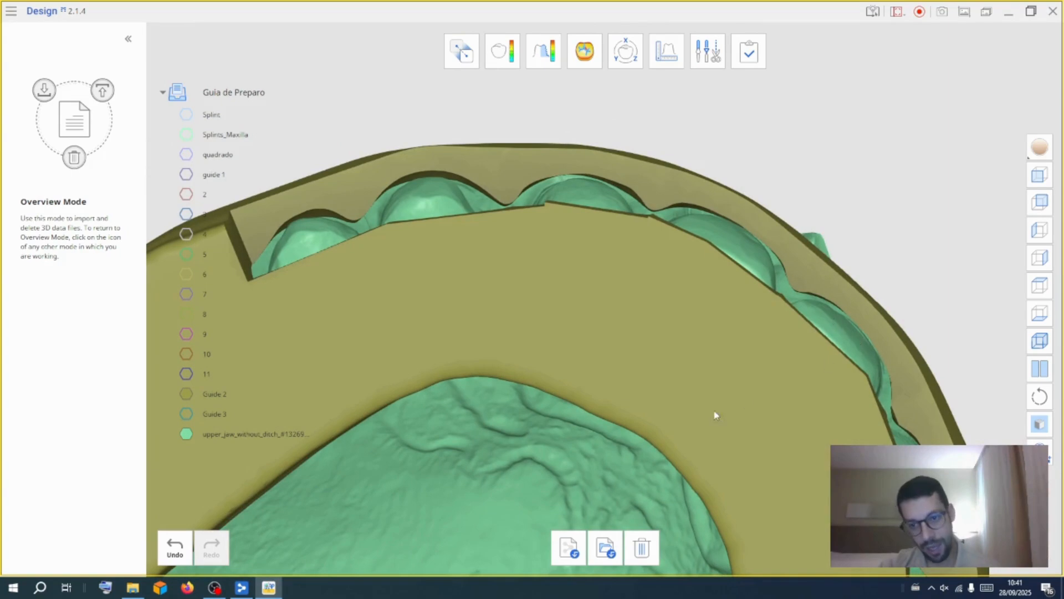
right_drag(564, 474, 737, 460)
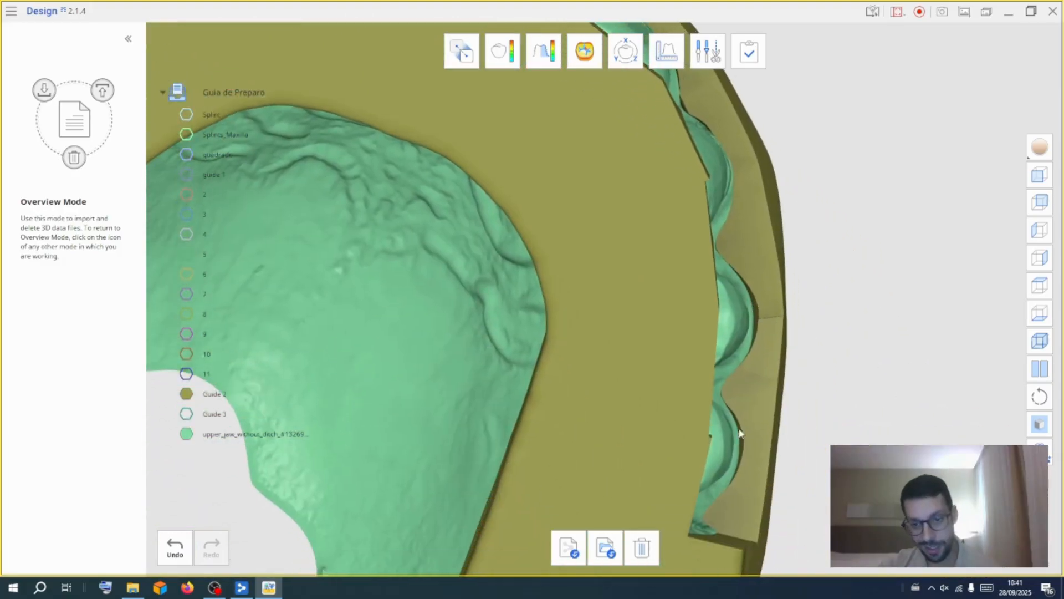
right_drag(971, 148, 689, 224)
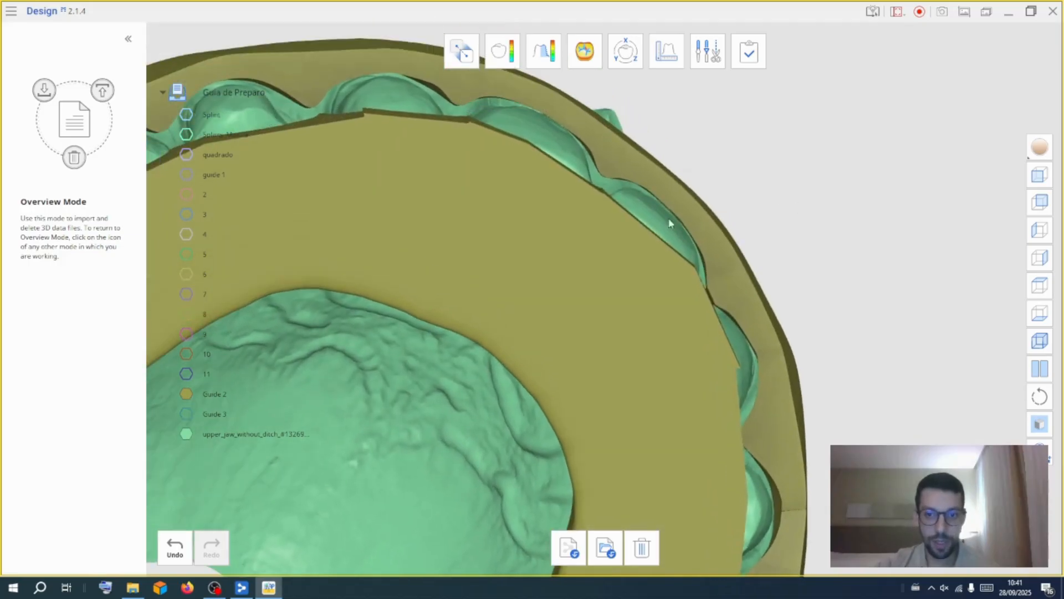
right_drag(782, 160, 922, 217)
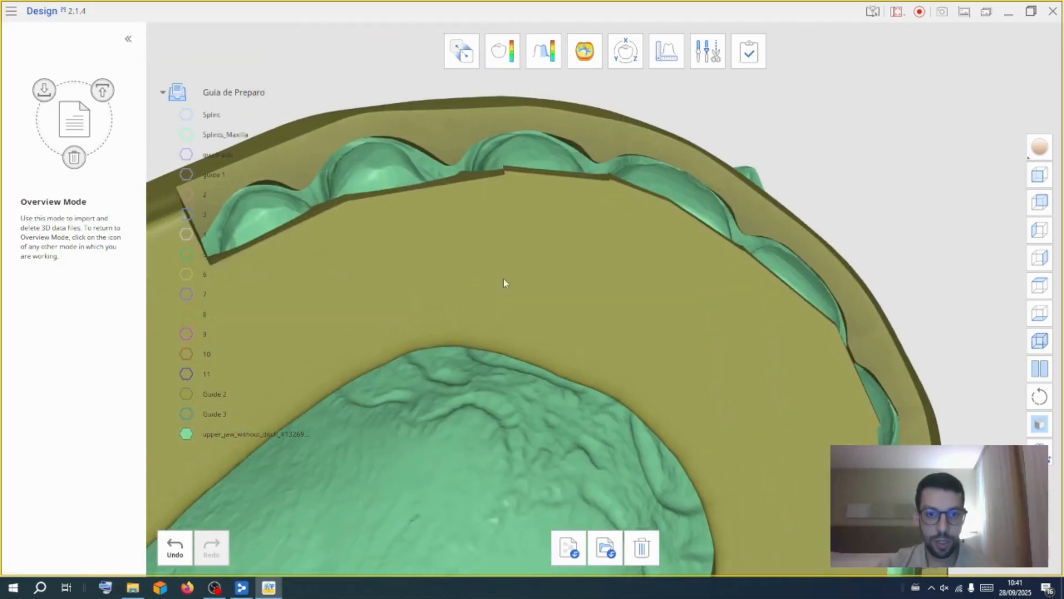
right_drag(499, 244, 483, 399)
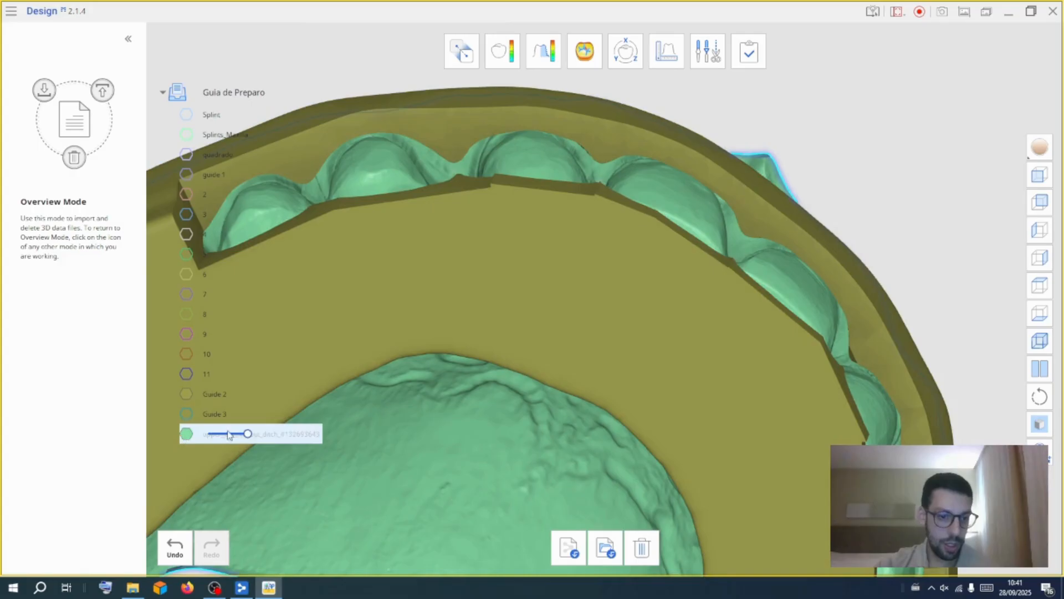
Swap Guide 2 for Guide 3 and inspect its fit around the upper jaw teeth
click(186, 396)
click(188, 415)
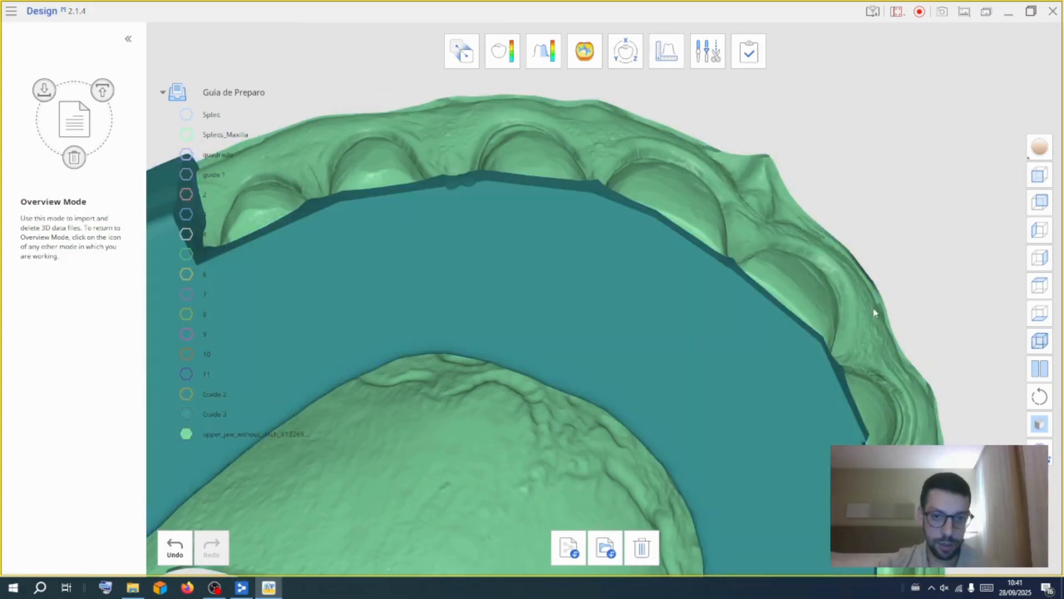
right_drag(880, 107, 626, 448)
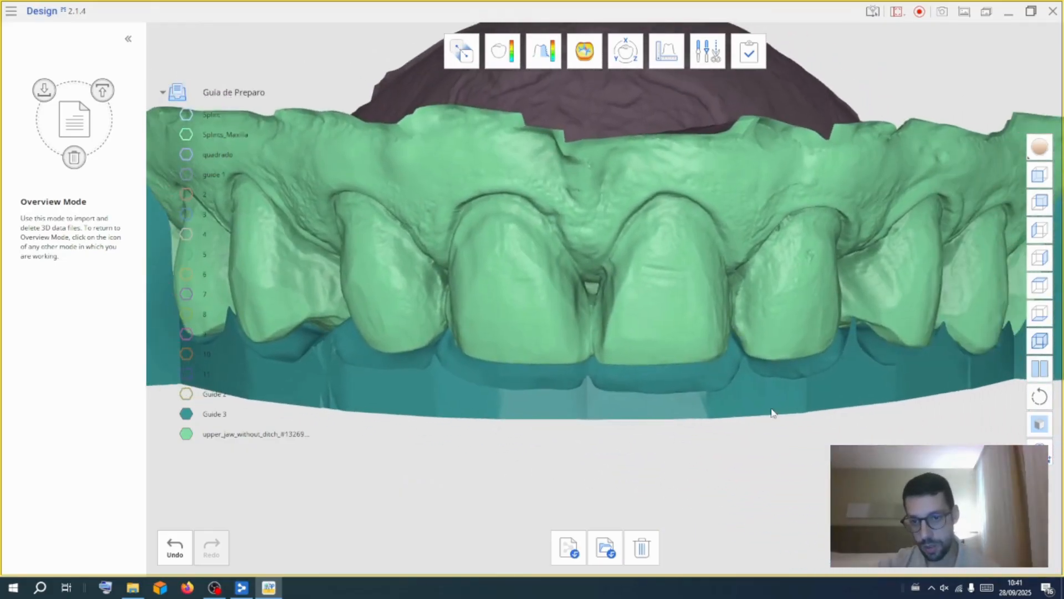
right_drag(765, 456, 683, 353)
right_drag(797, 468, 638, 435)
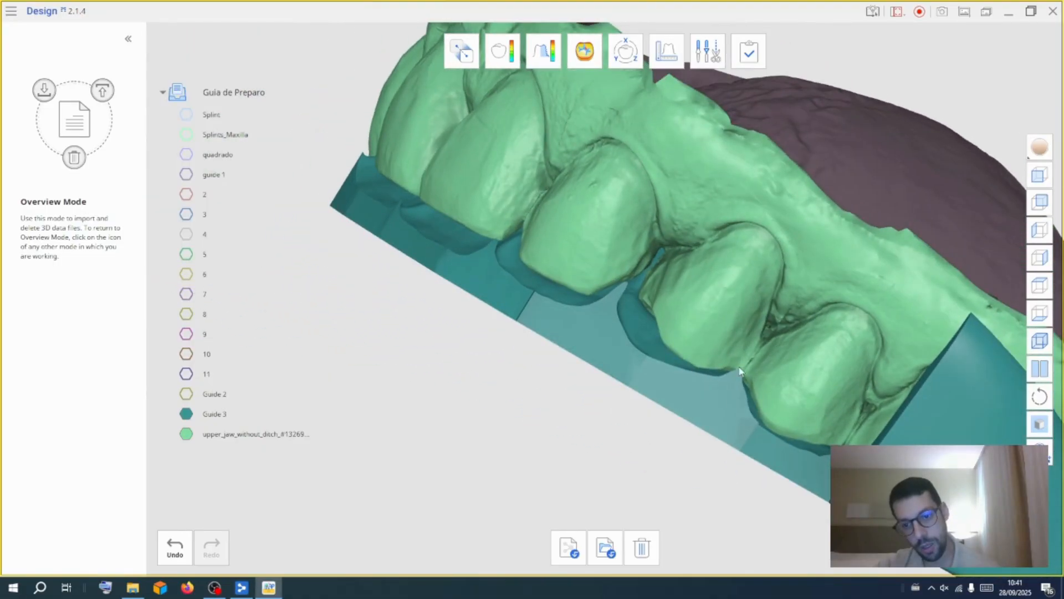
right_drag(480, 403, 881, 353)
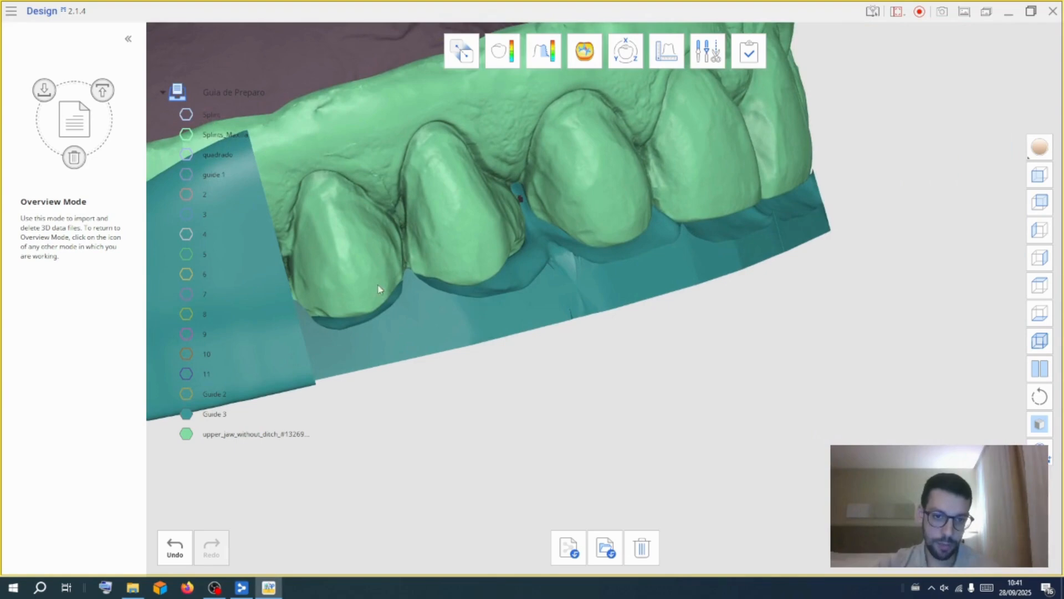
right_drag(513, 494, 427, 487)
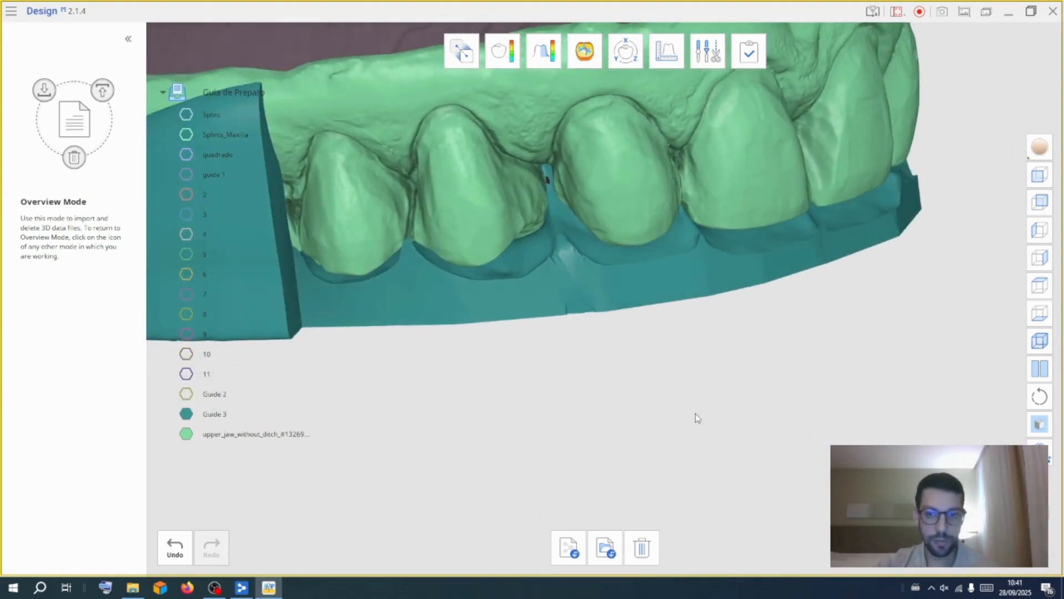
scroll(655, 370, down, 2)
scroll(654, 369, down, 2)
right_drag(748, 387, 540, 412)
scroll(540, 412, down, 1)
scroll(541, 416, down, 1)
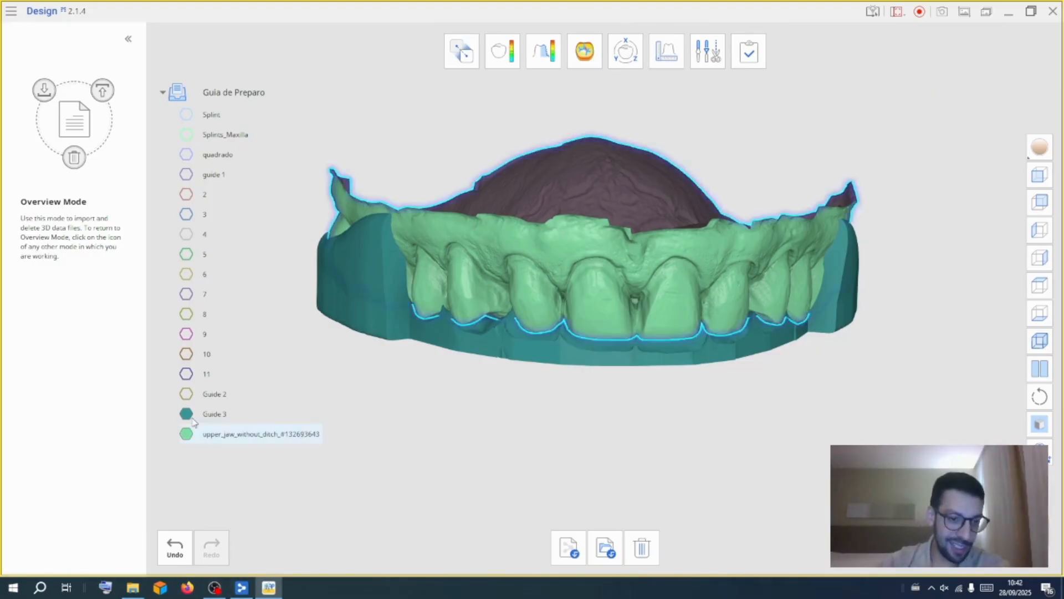
click(213, 587)
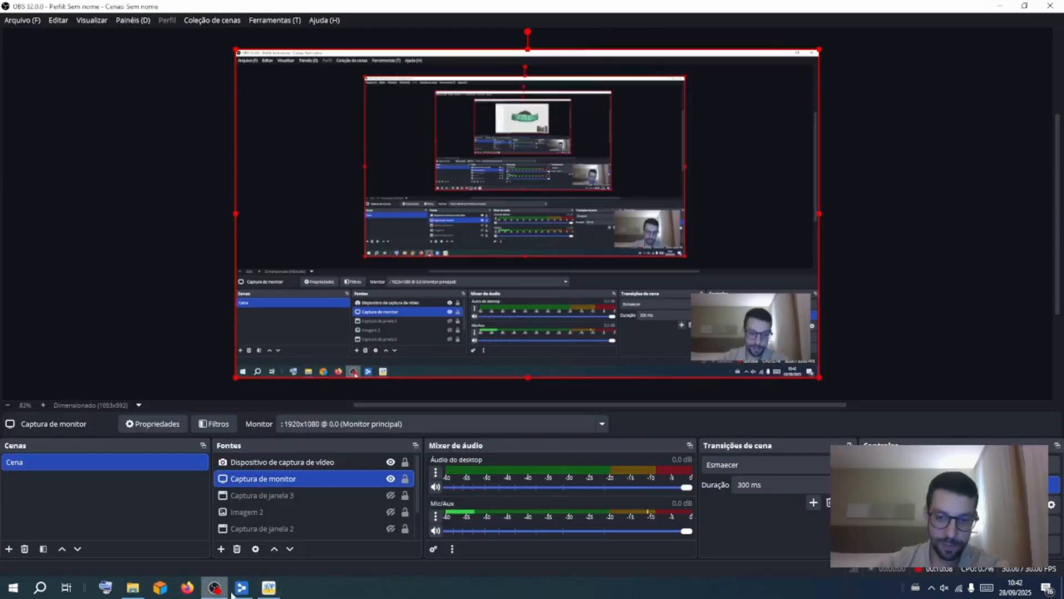